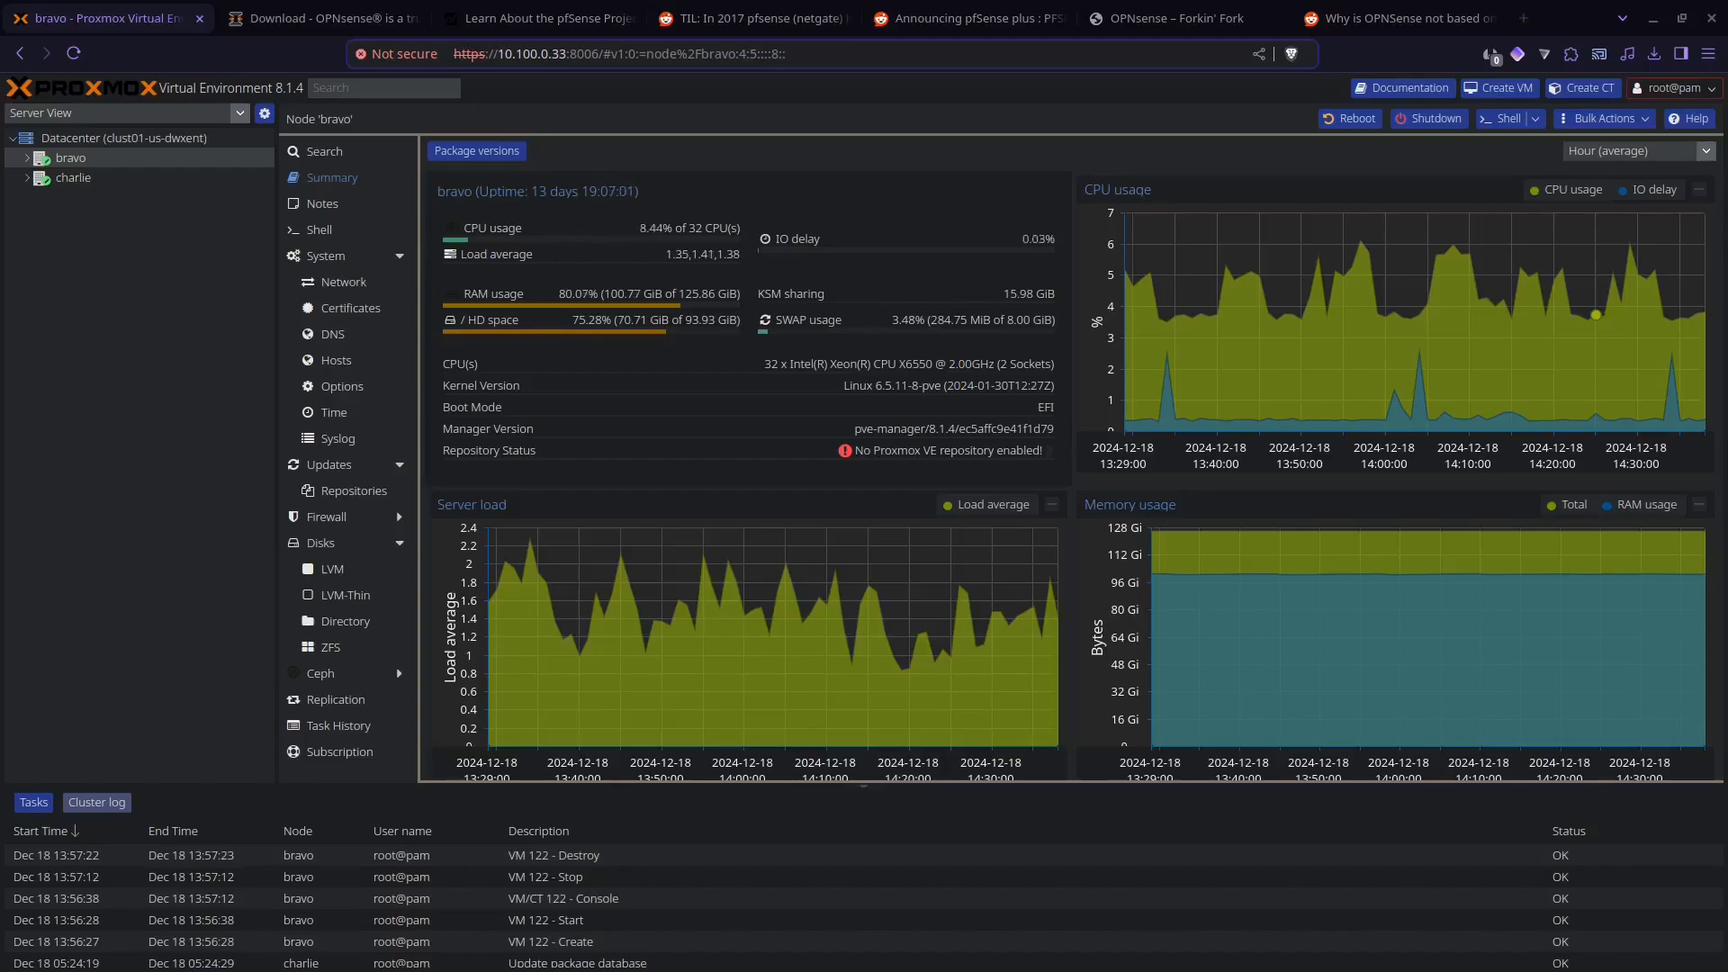
Step: Read the Reddit thread "Why is OPNSense not based on OpenBSD?" and its comments
left_click(1347, 22)
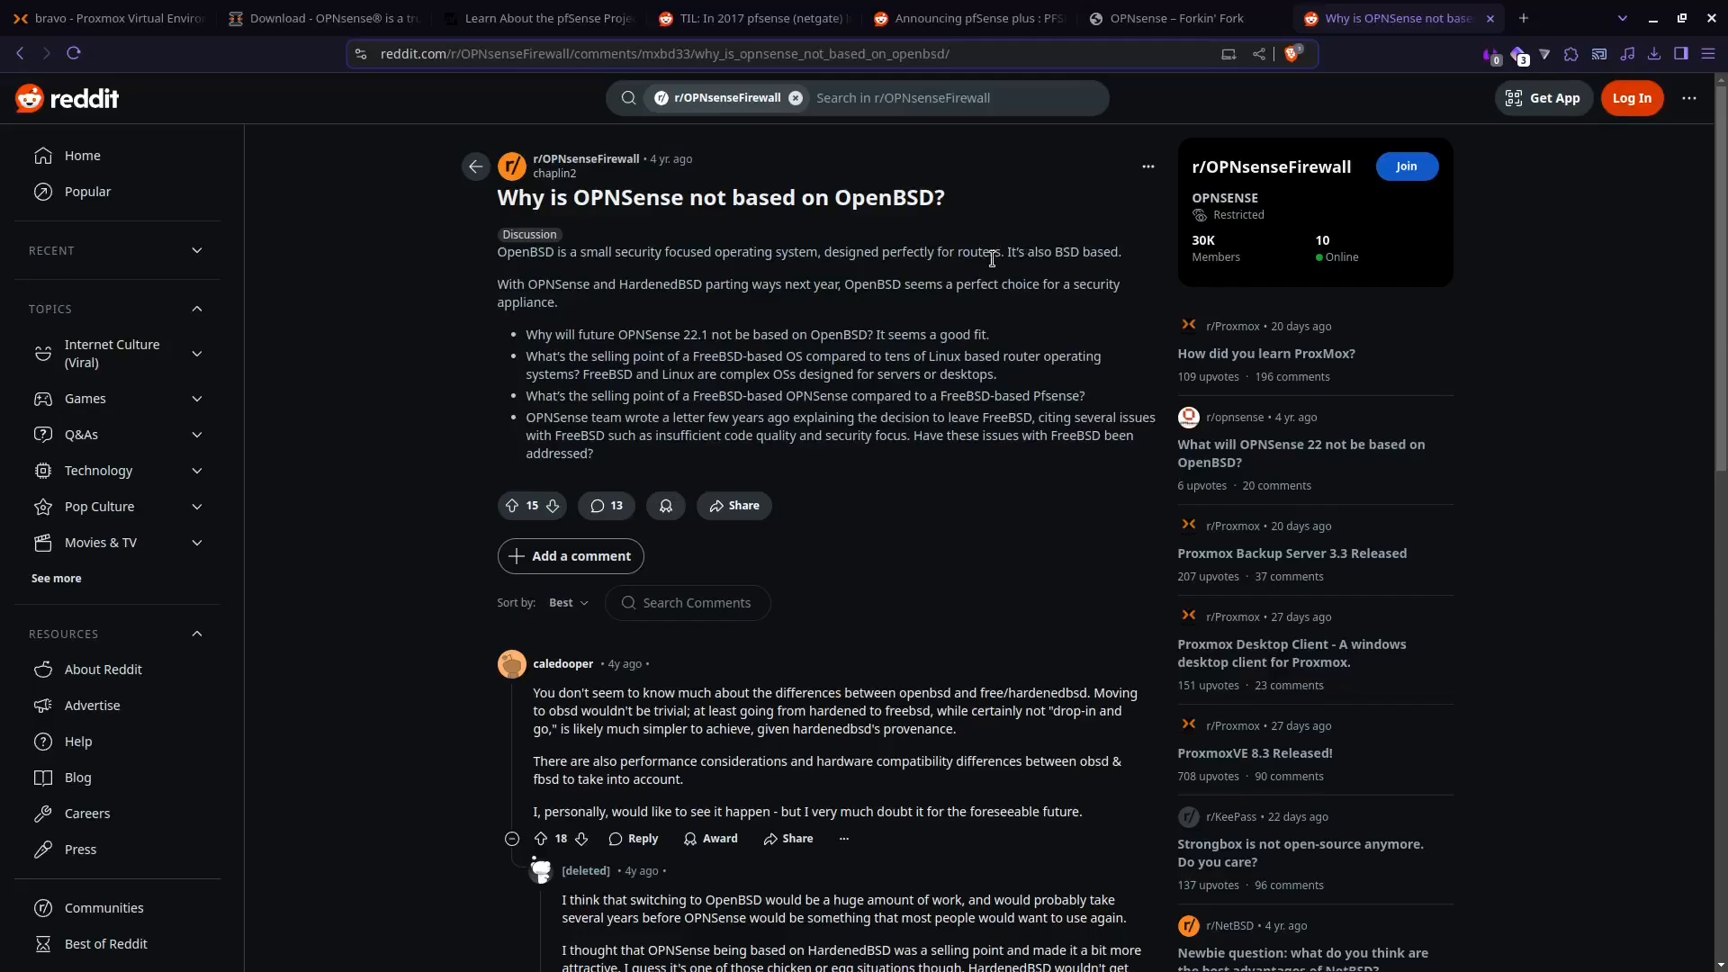
scroll(991, 258, "down", 5)
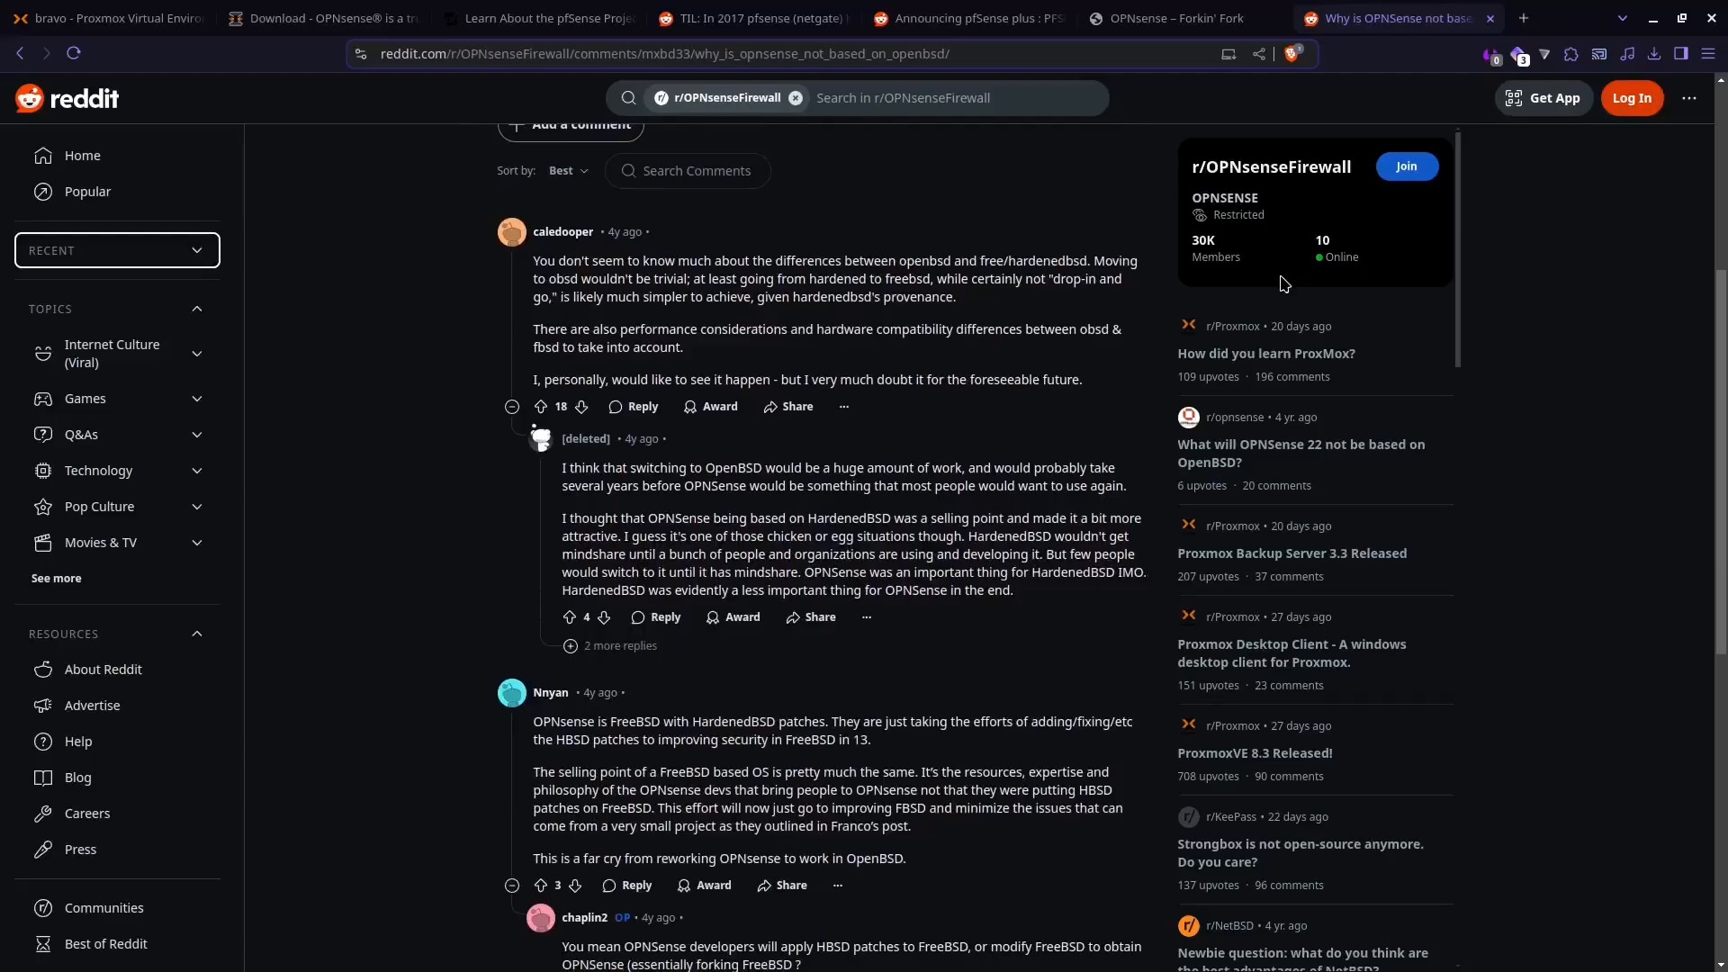
scroll(998, 519, "down", 1)
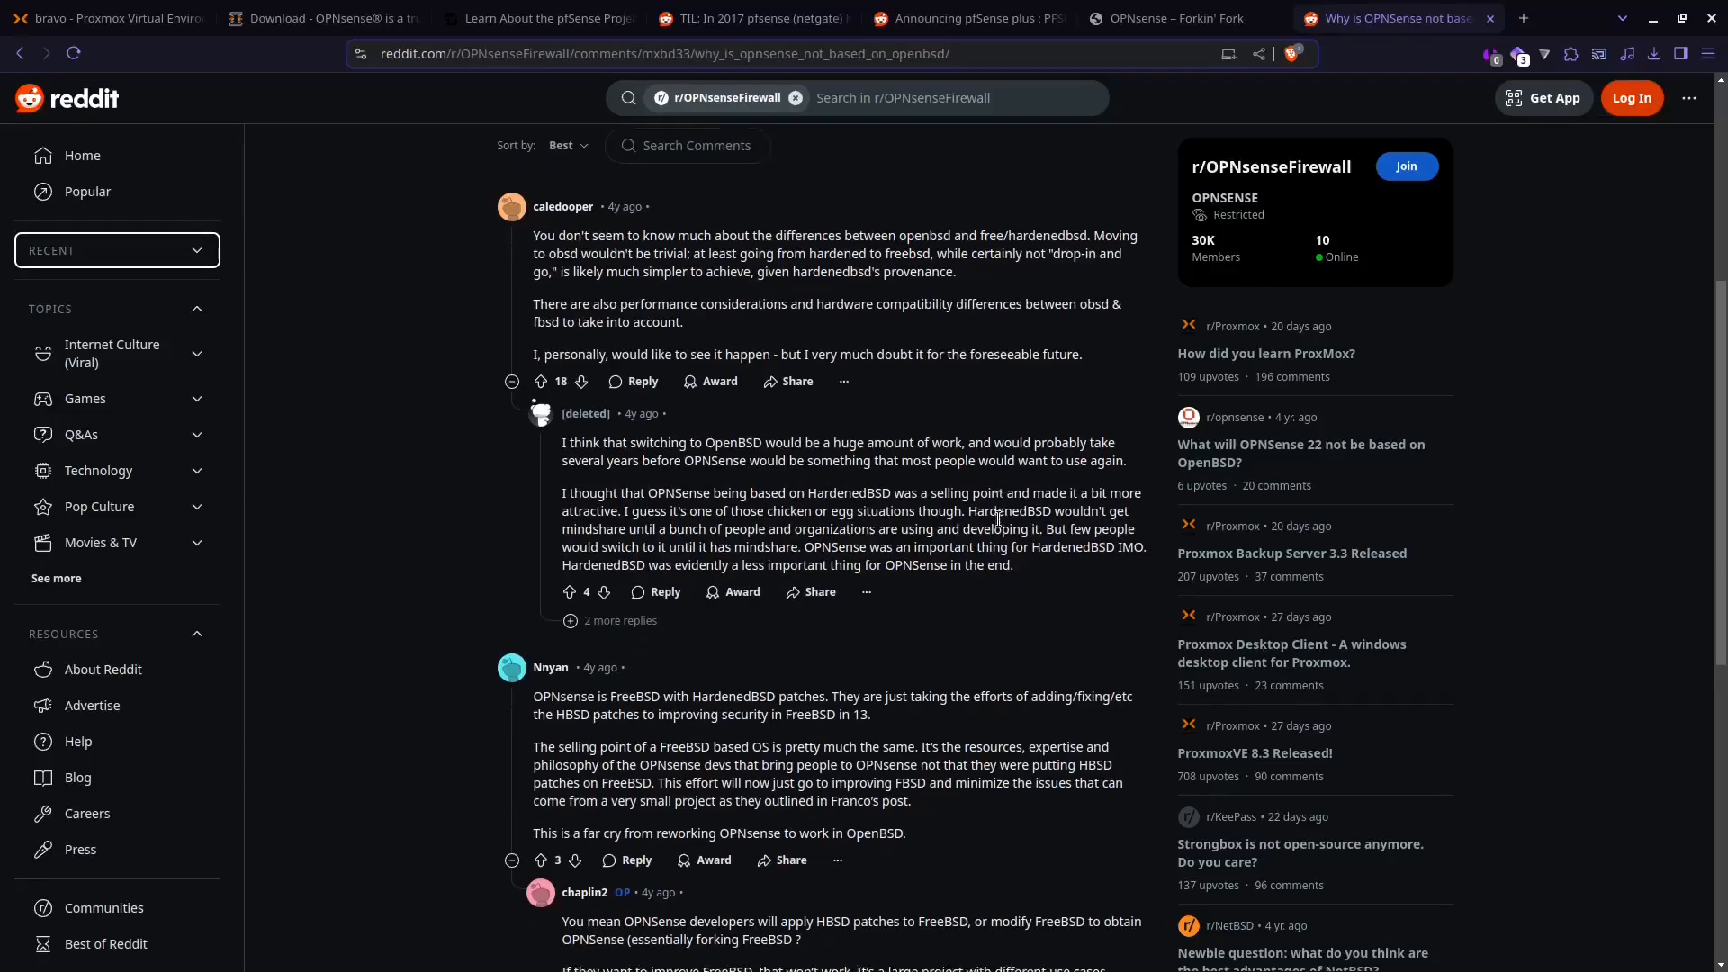
scroll(998, 519, "down", 2)
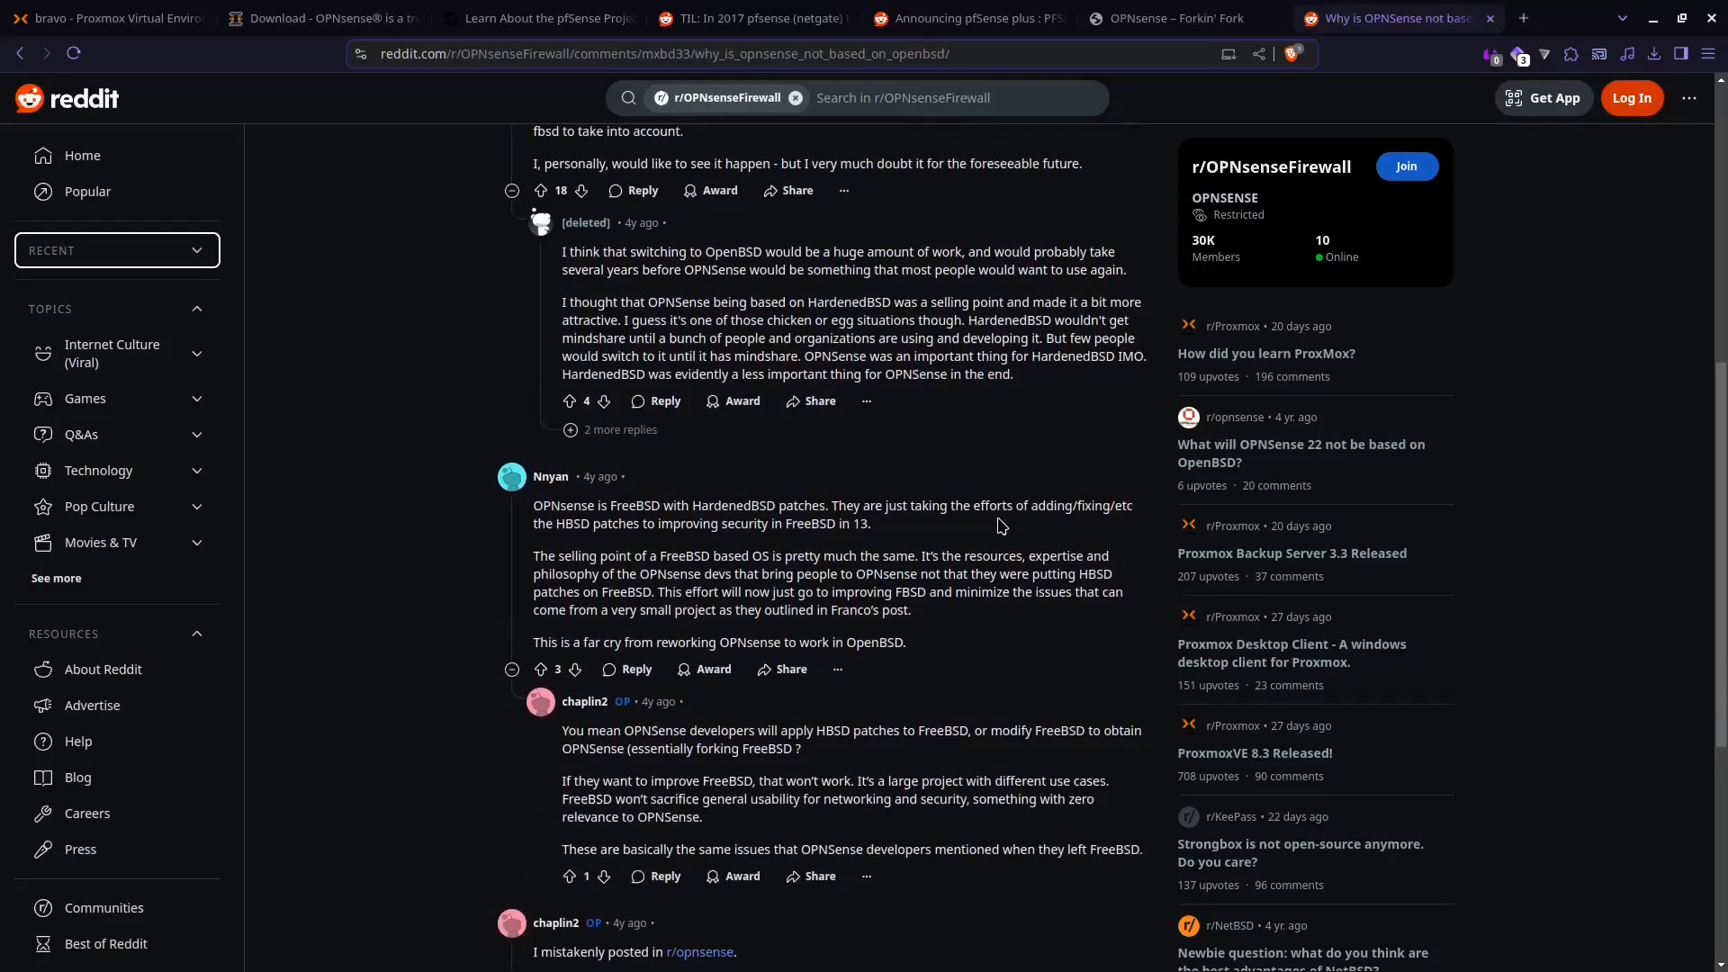
scroll(1000, 525, "down", 1)
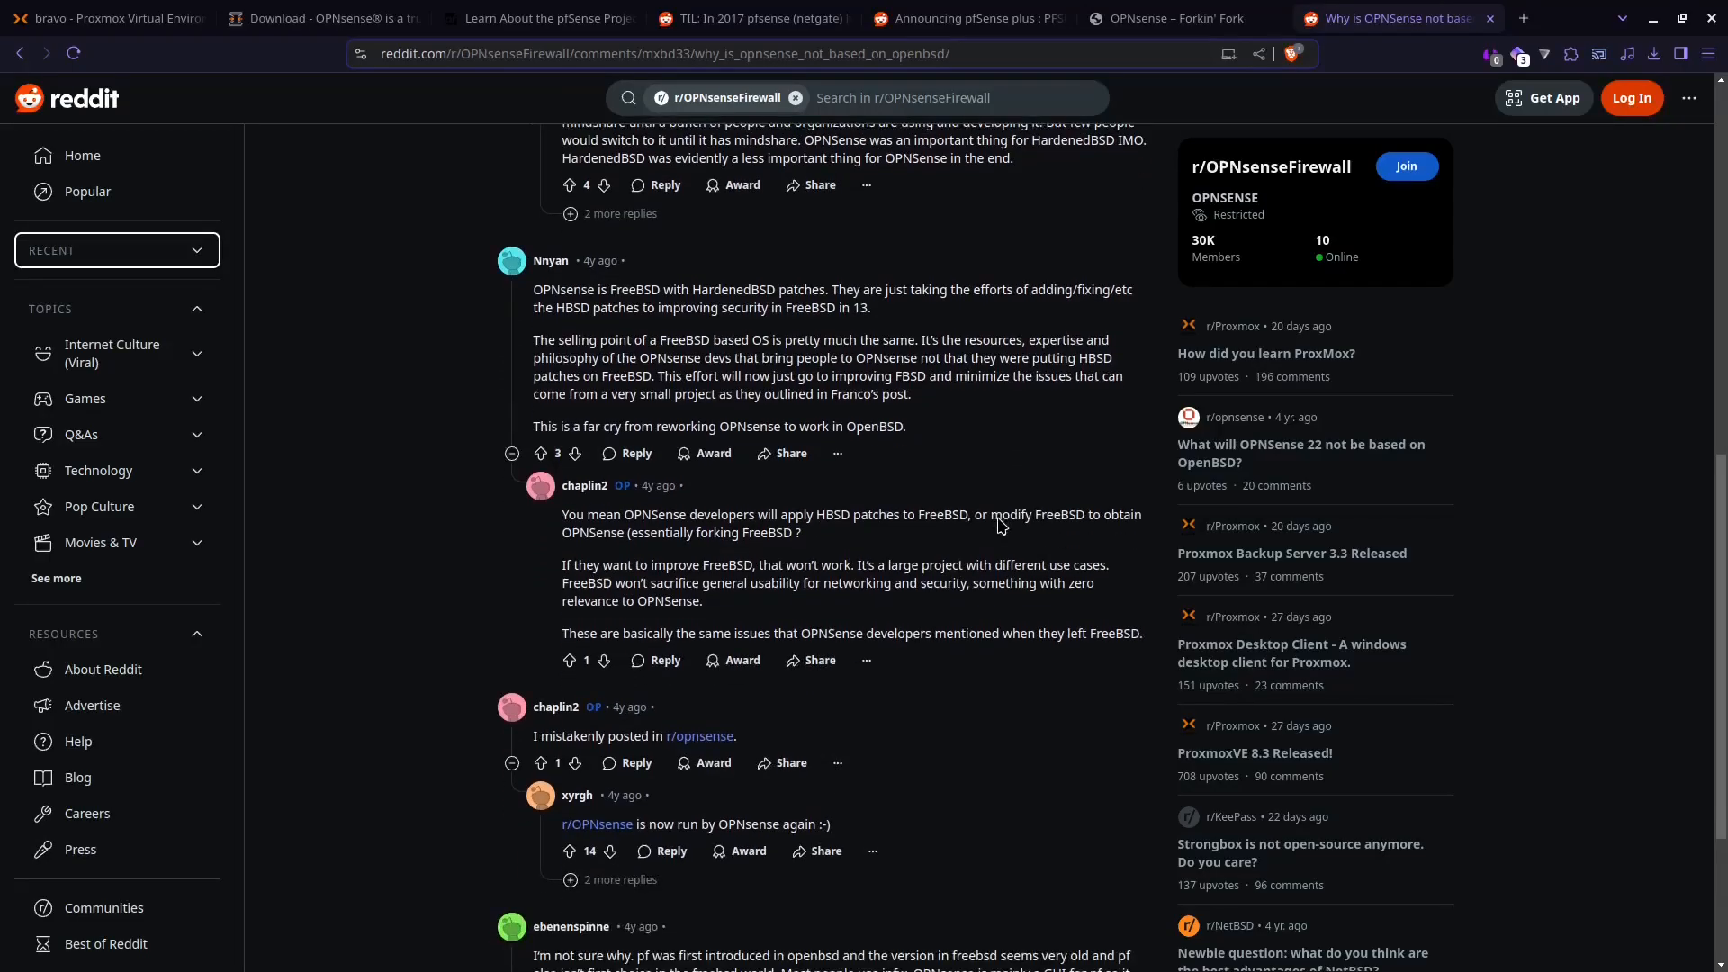
scroll(1000, 525, "down", 3)
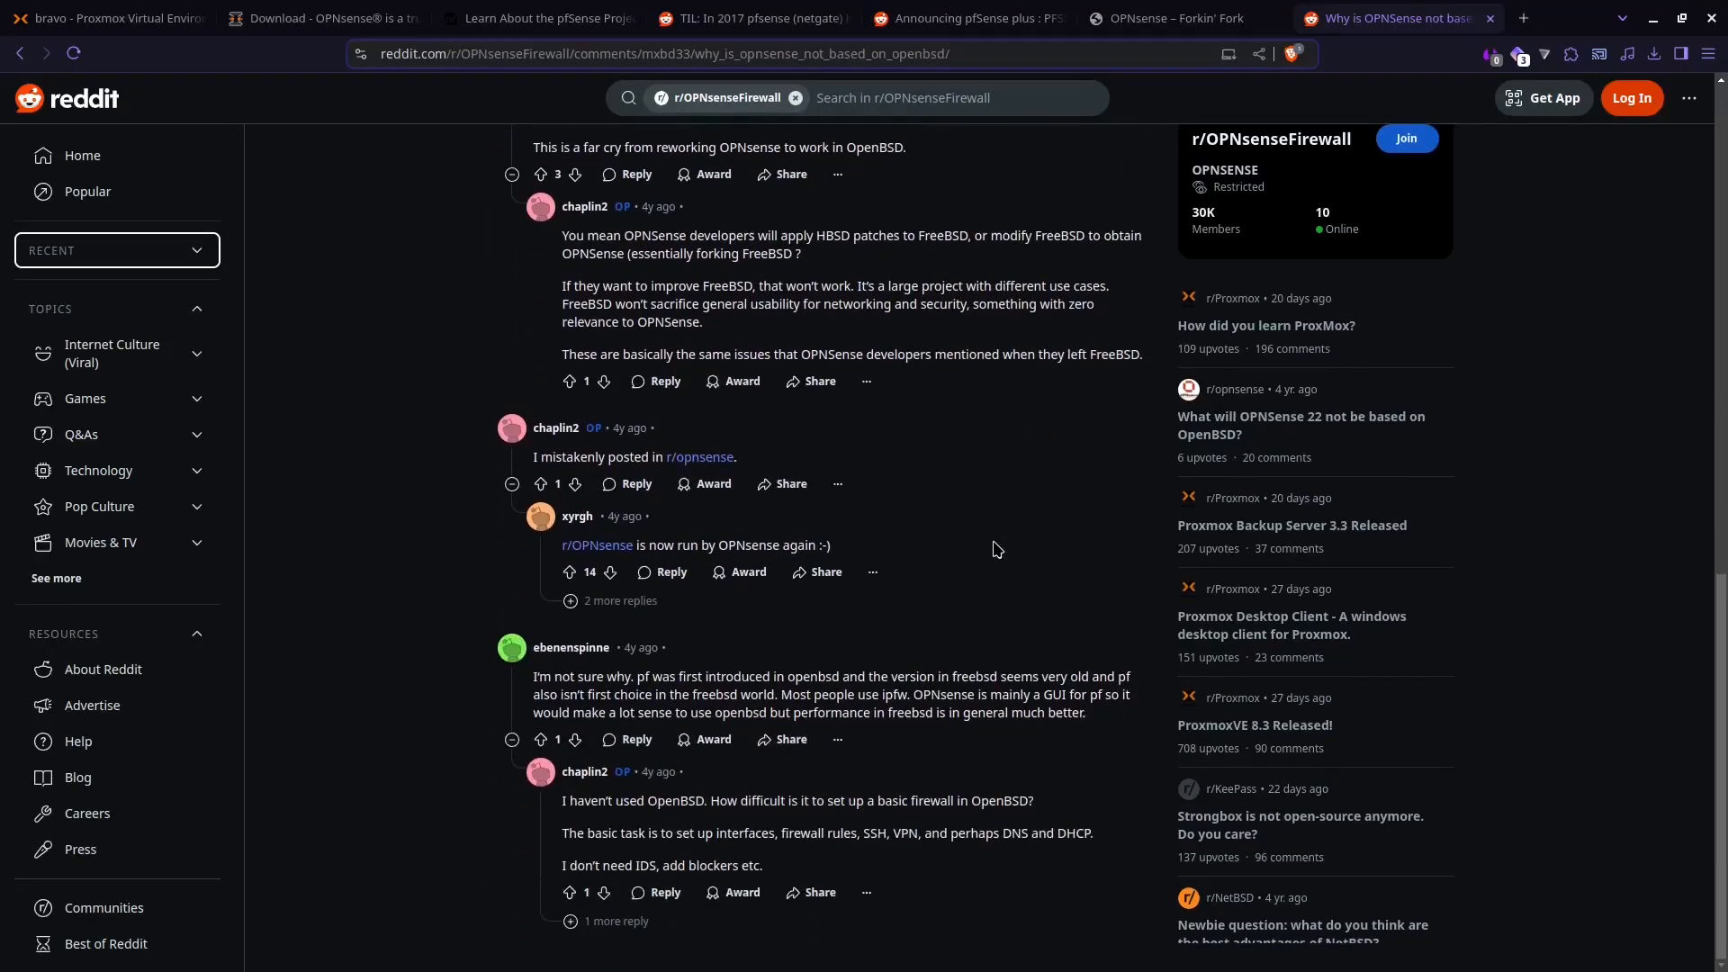
scroll(994, 545, "up", 9)
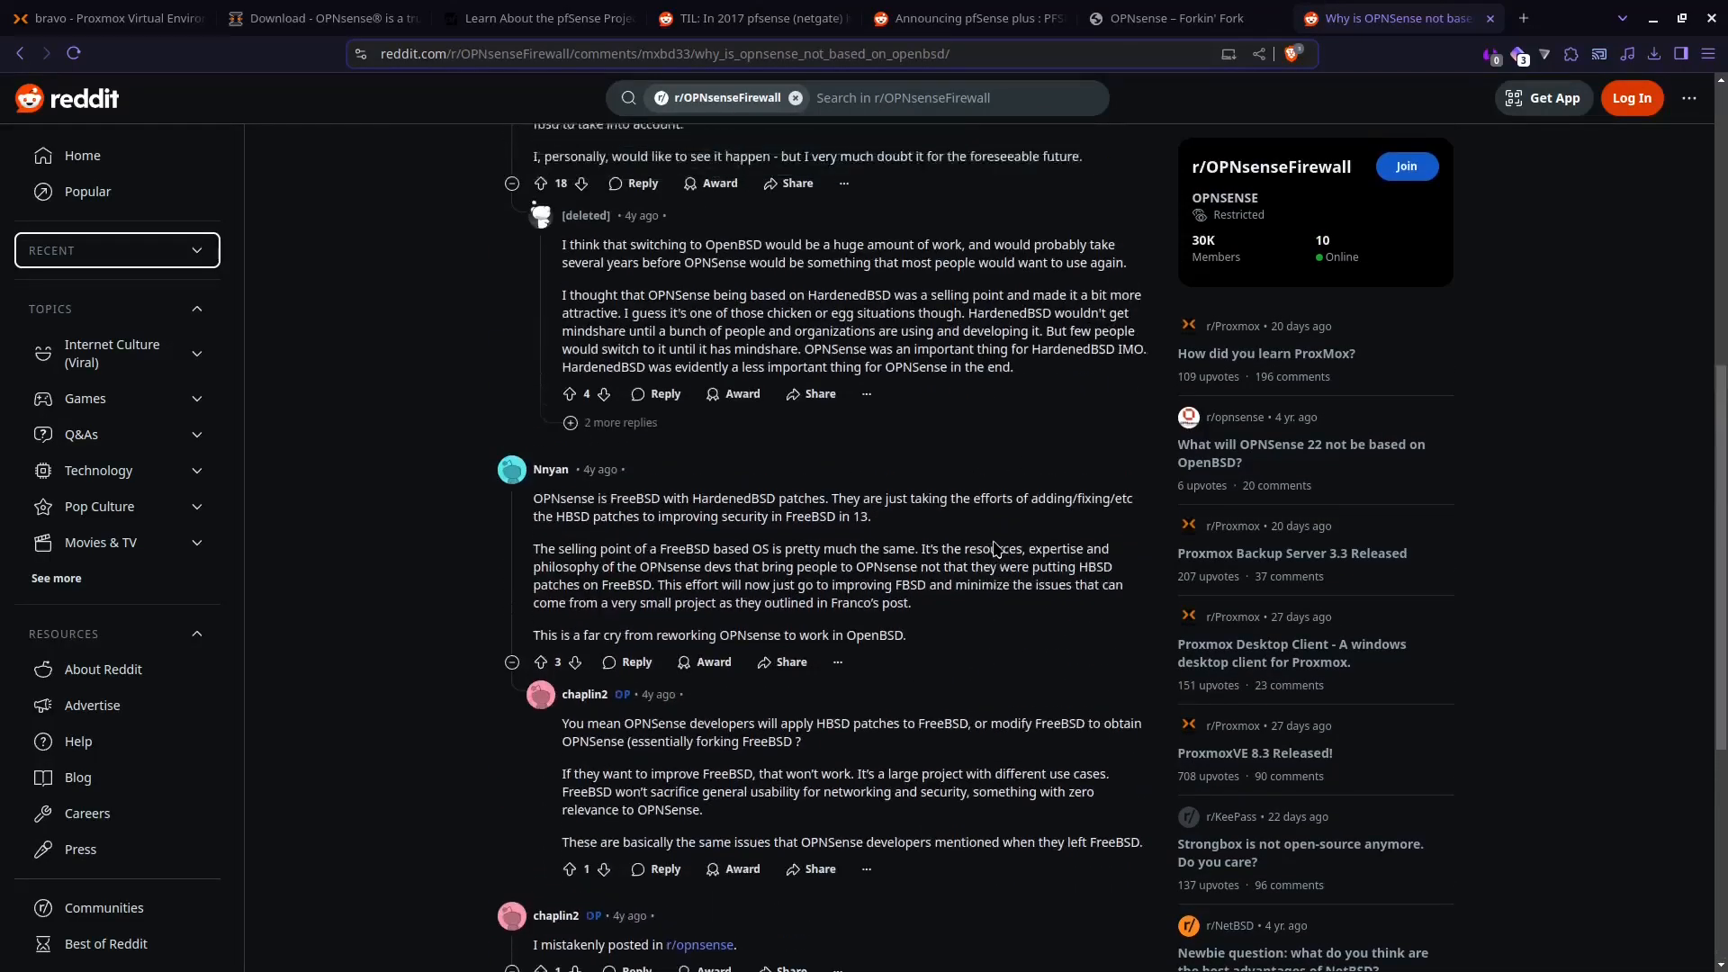
scroll(988, 541, "up", 2)
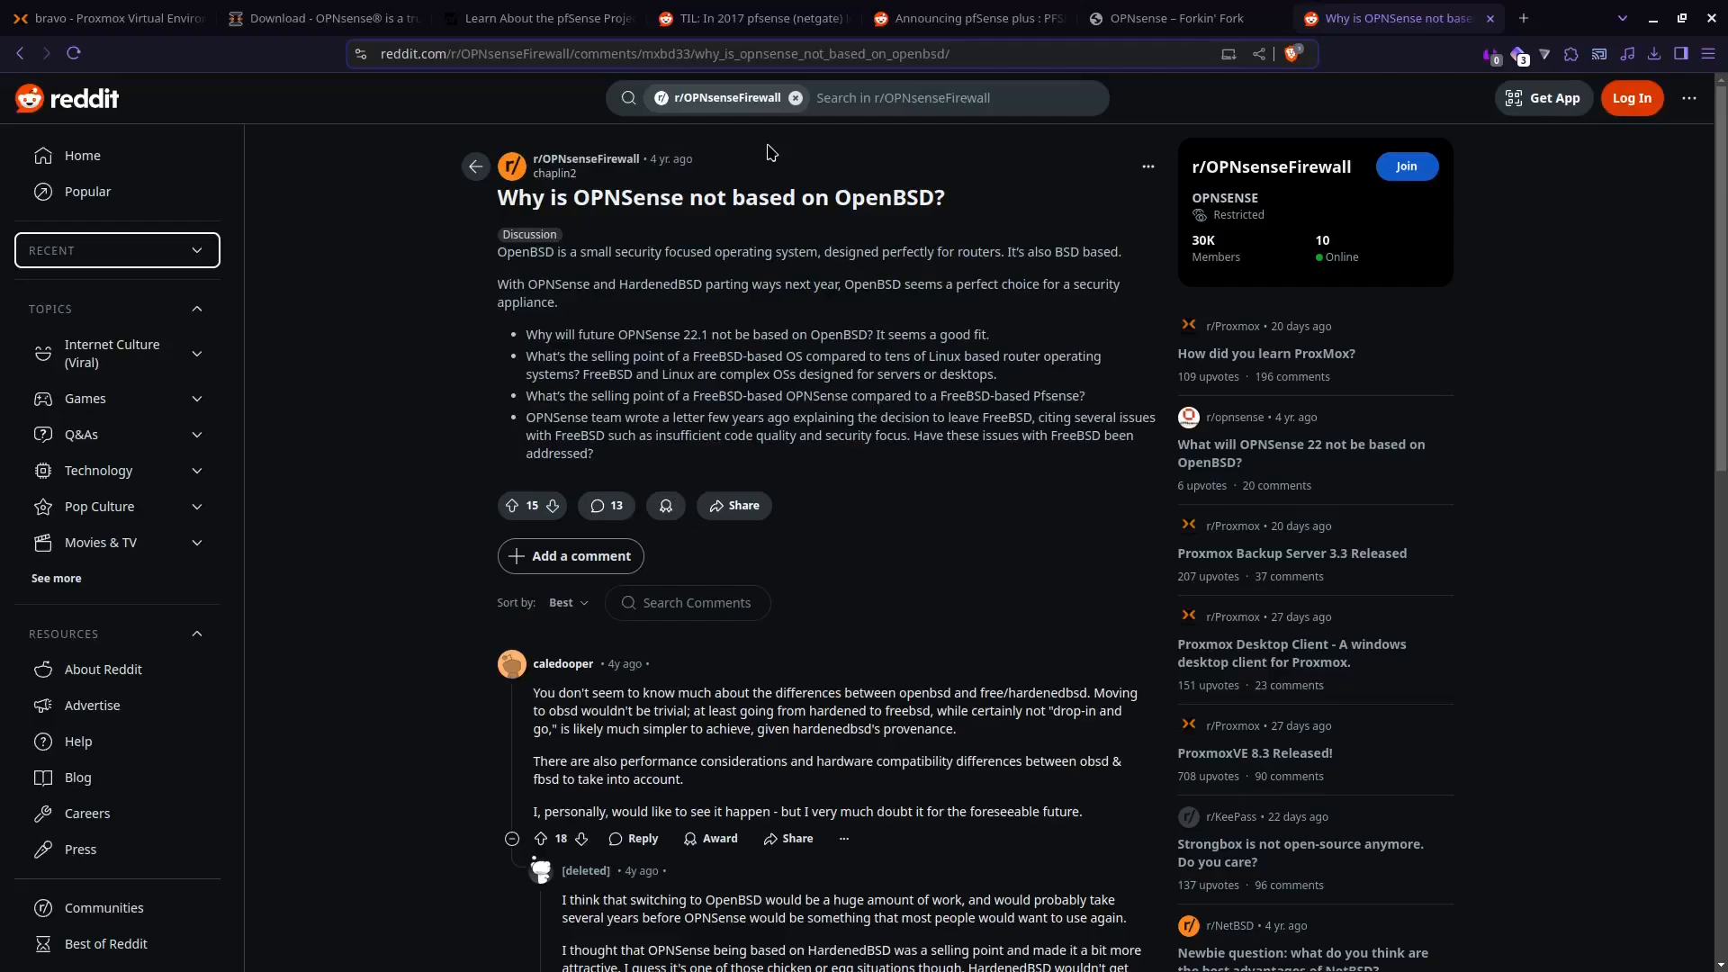
Step: Examine the archived 2016 opnsense.com parody page, including its video, Features and "What we do in our off time" sections
left_click(1207, 27)
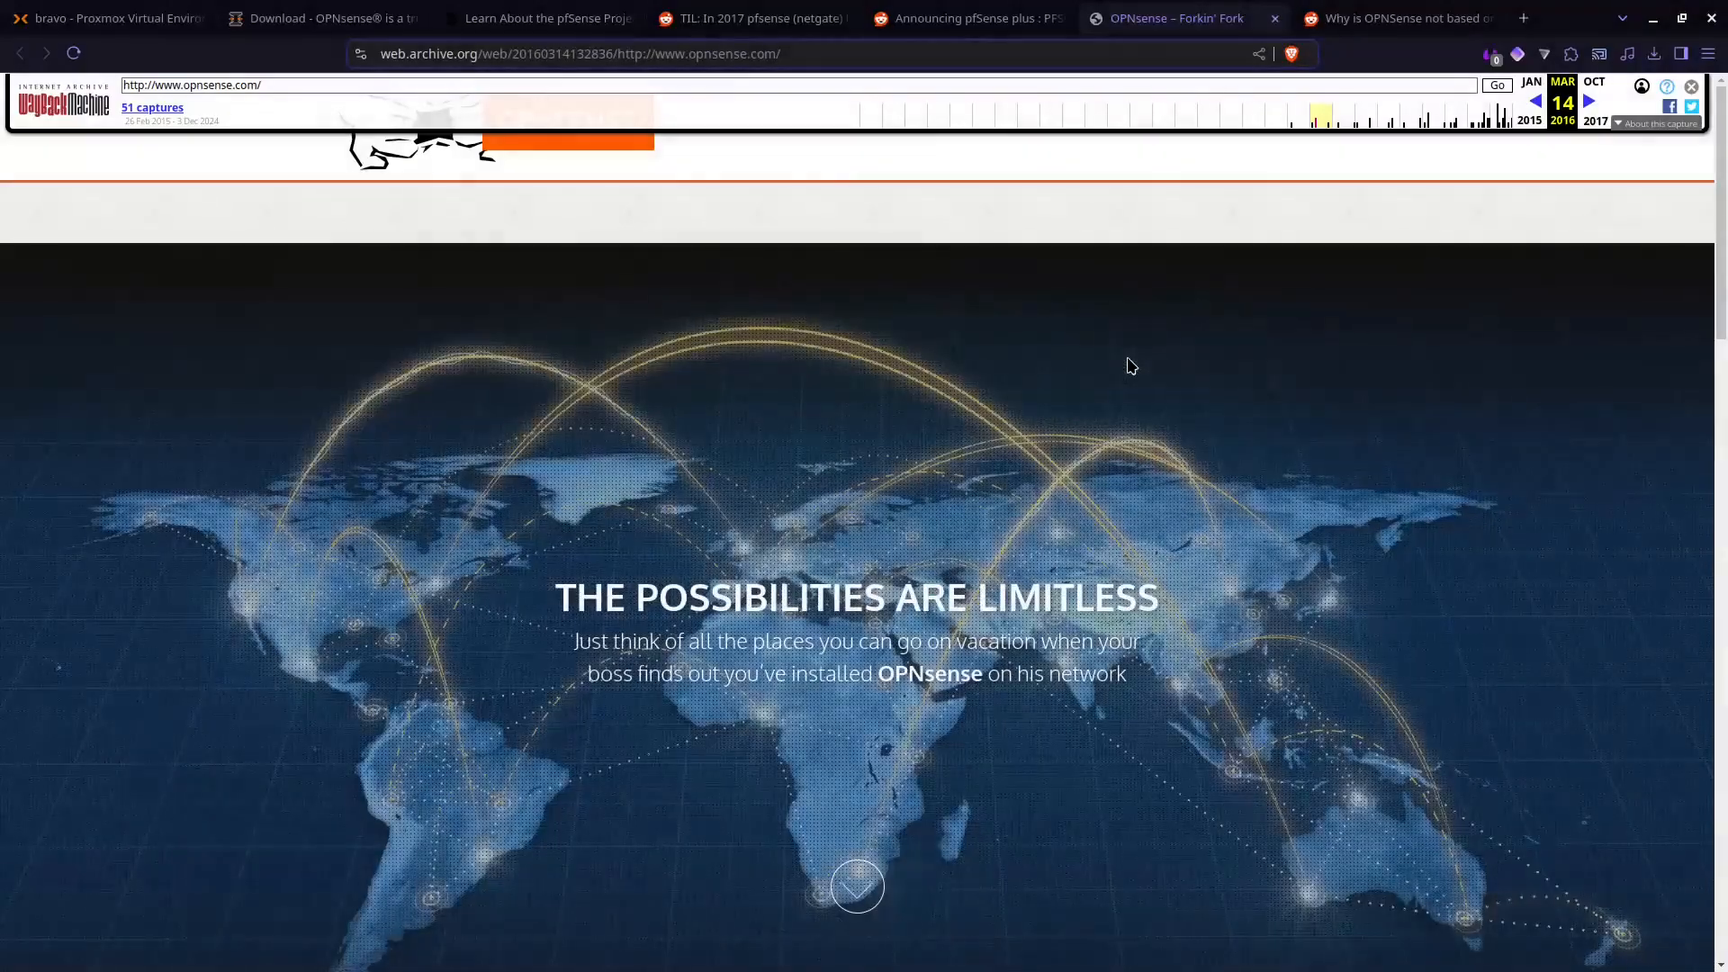
scroll(1131, 366, "down", 1)
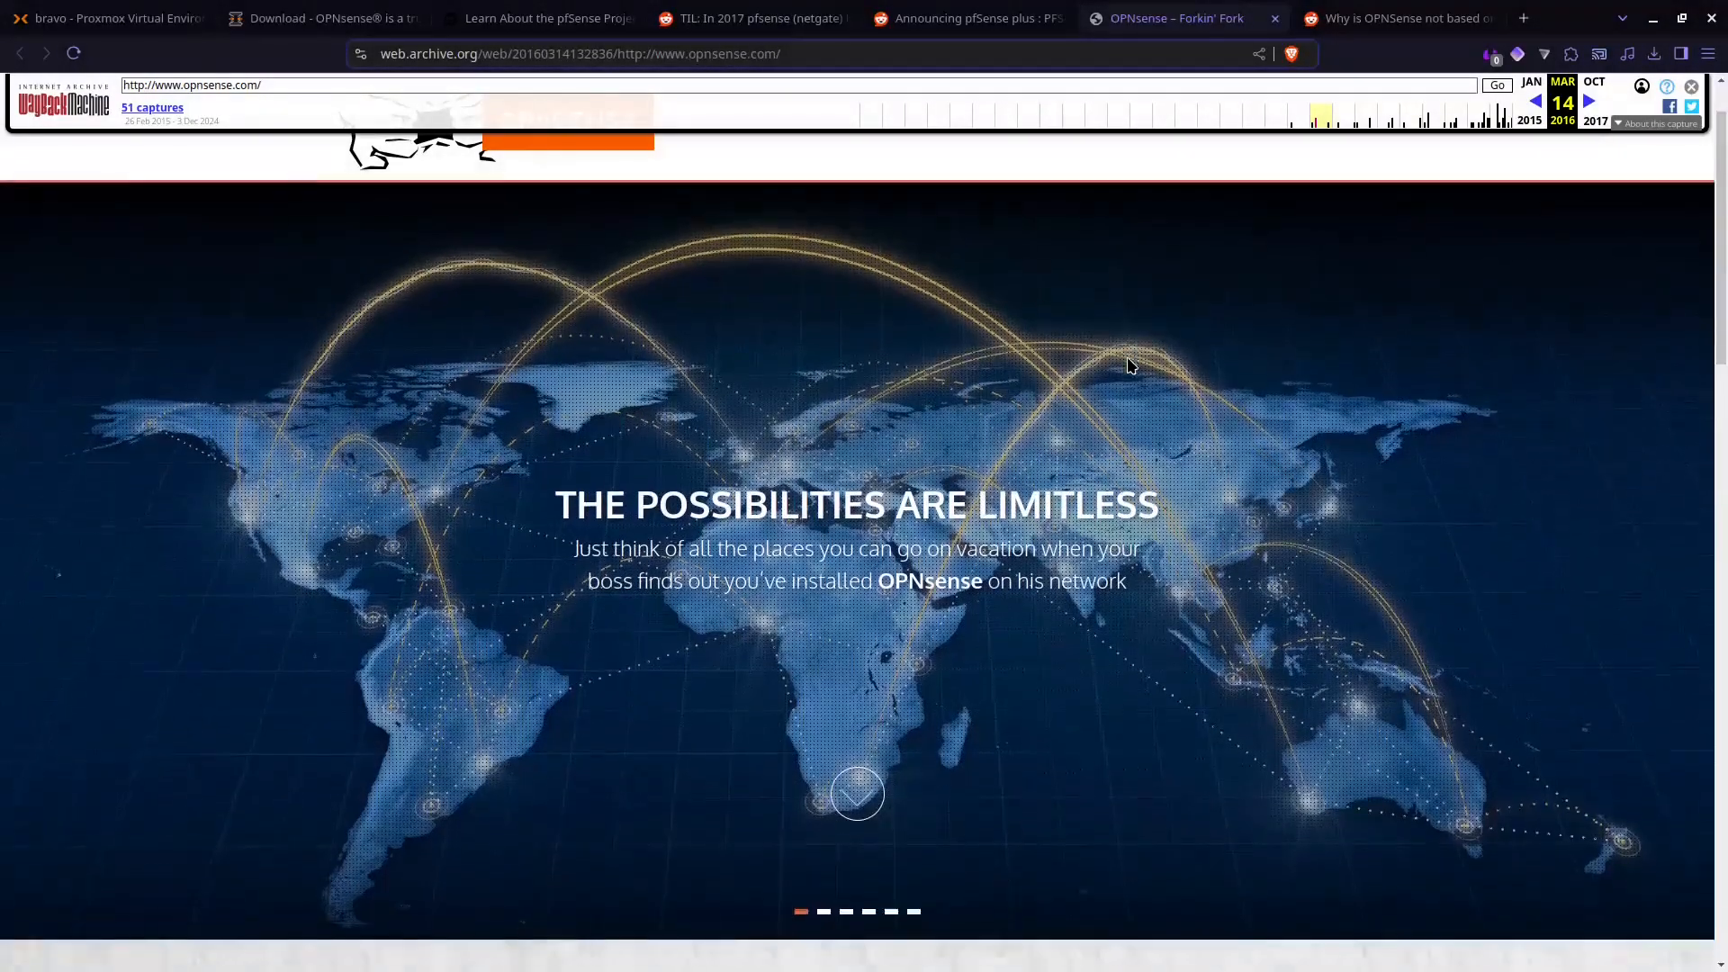
scroll(1131, 366, "down", 4)
scroll(1131, 367, "down", 8)
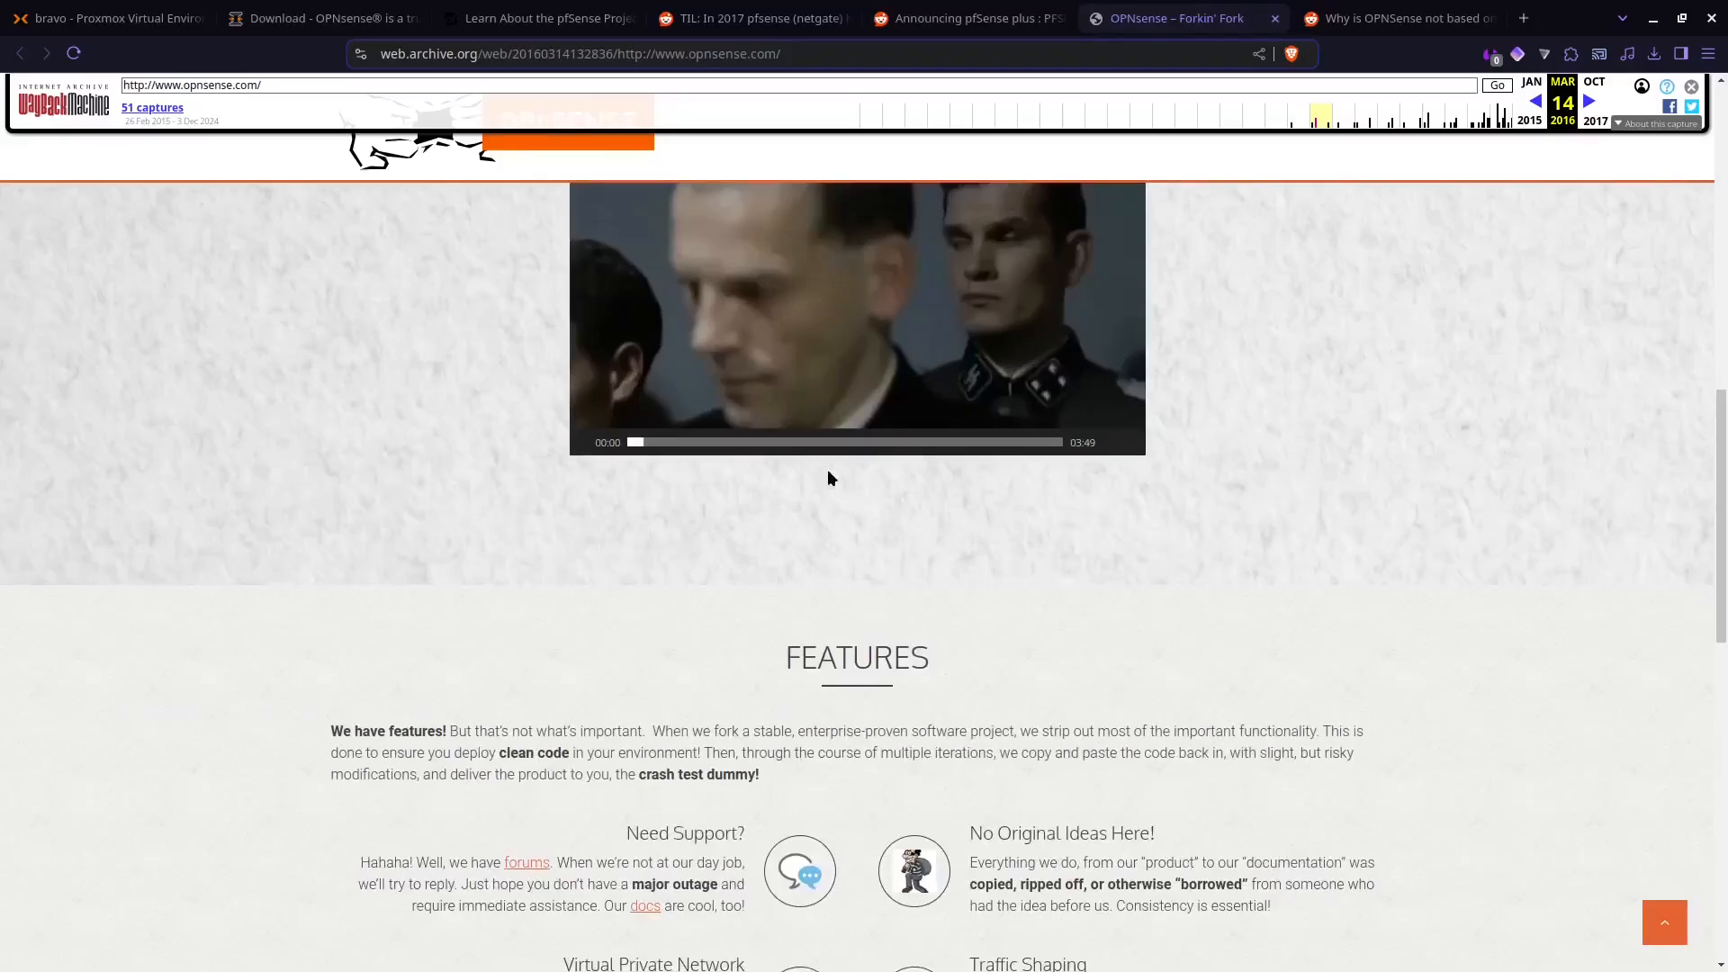
scroll(1251, 549, "down", 6)
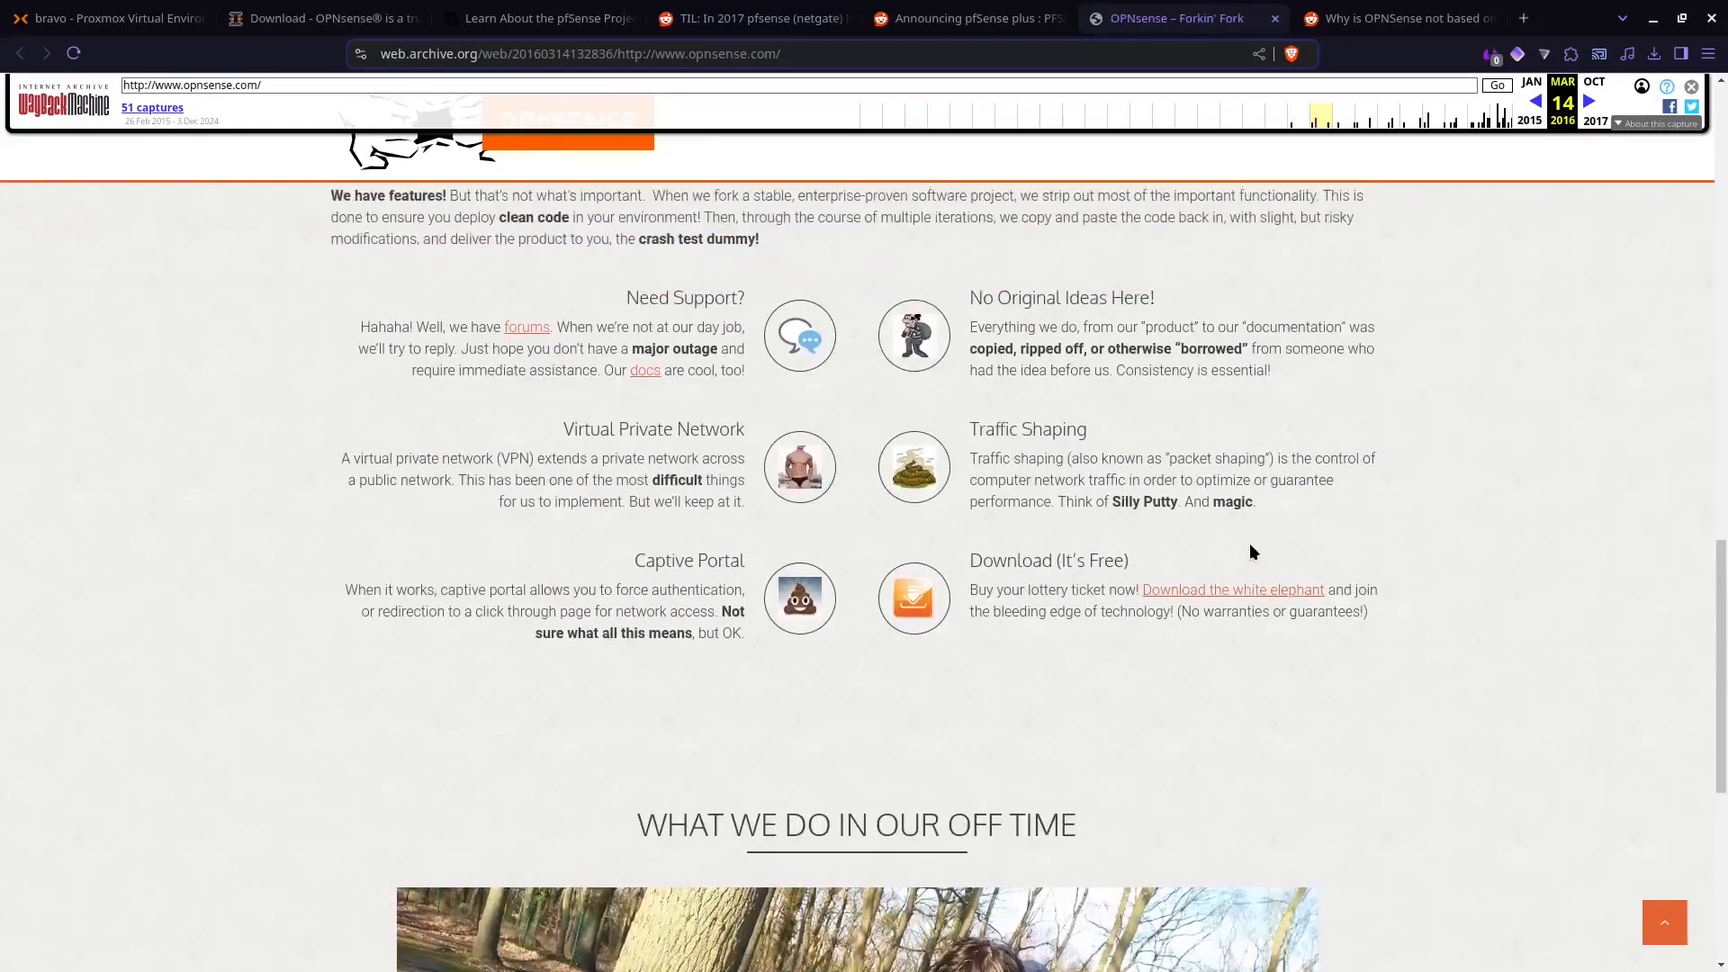
scroll(1253, 550, "up", 1)
scroll(1253, 550, "down", 2)
scroll(1254, 551, "up", 2)
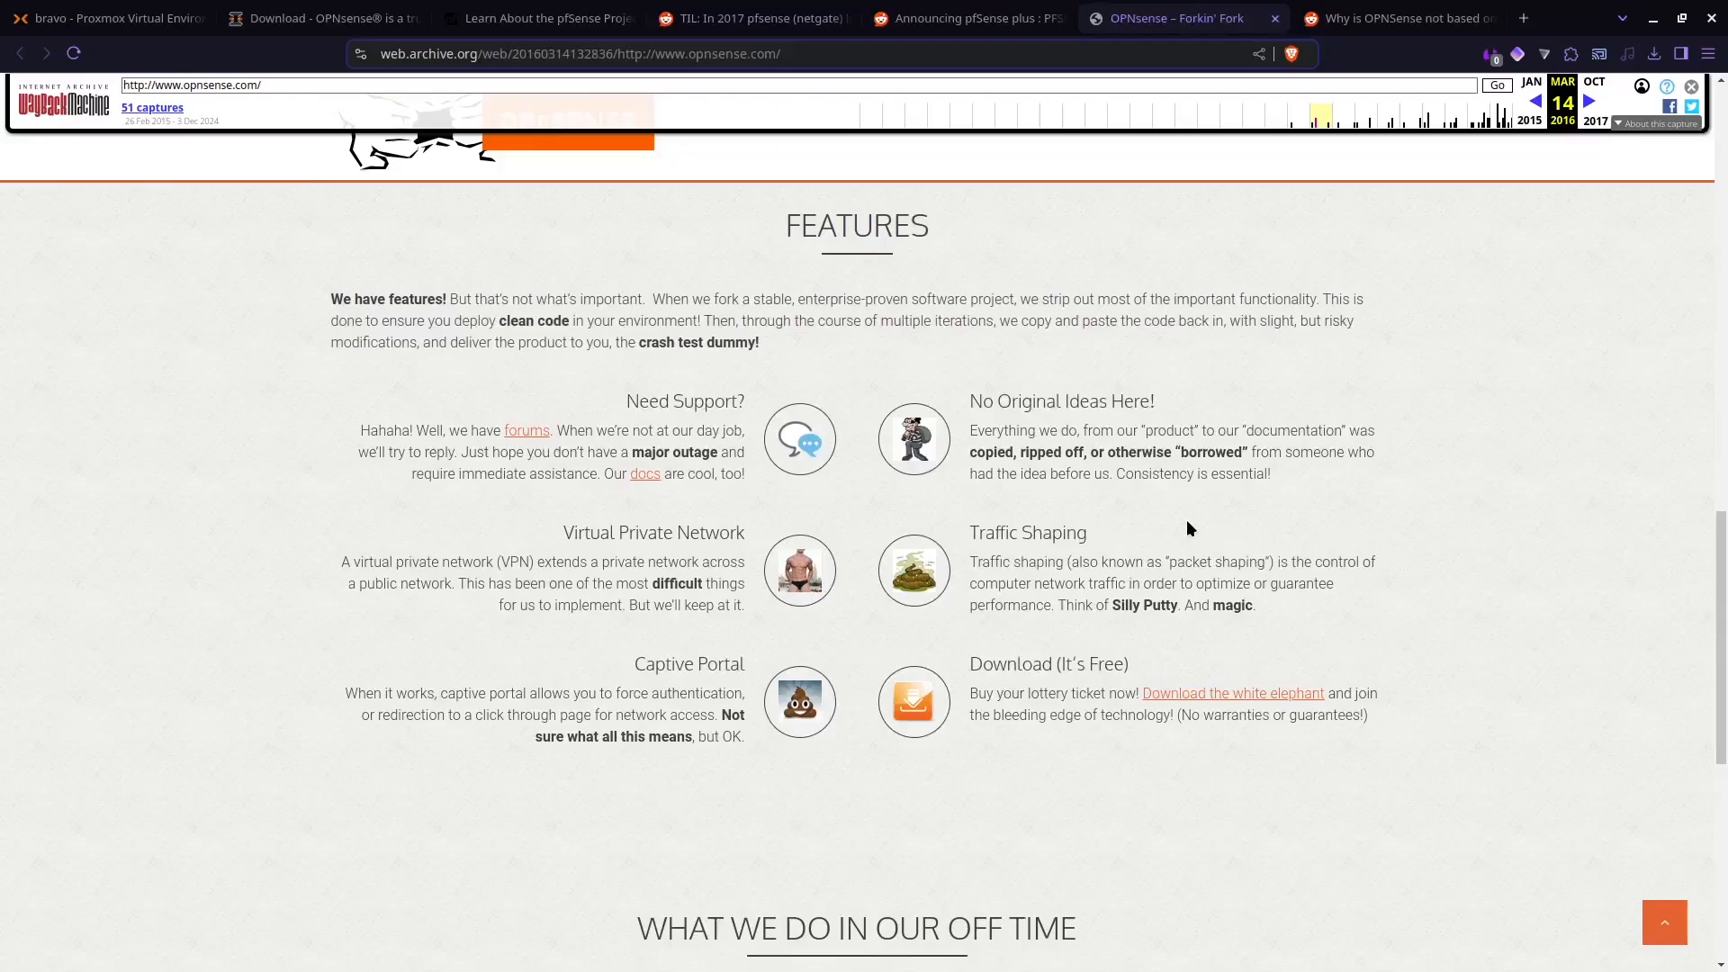
scroll(1187, 525, "down", 6)
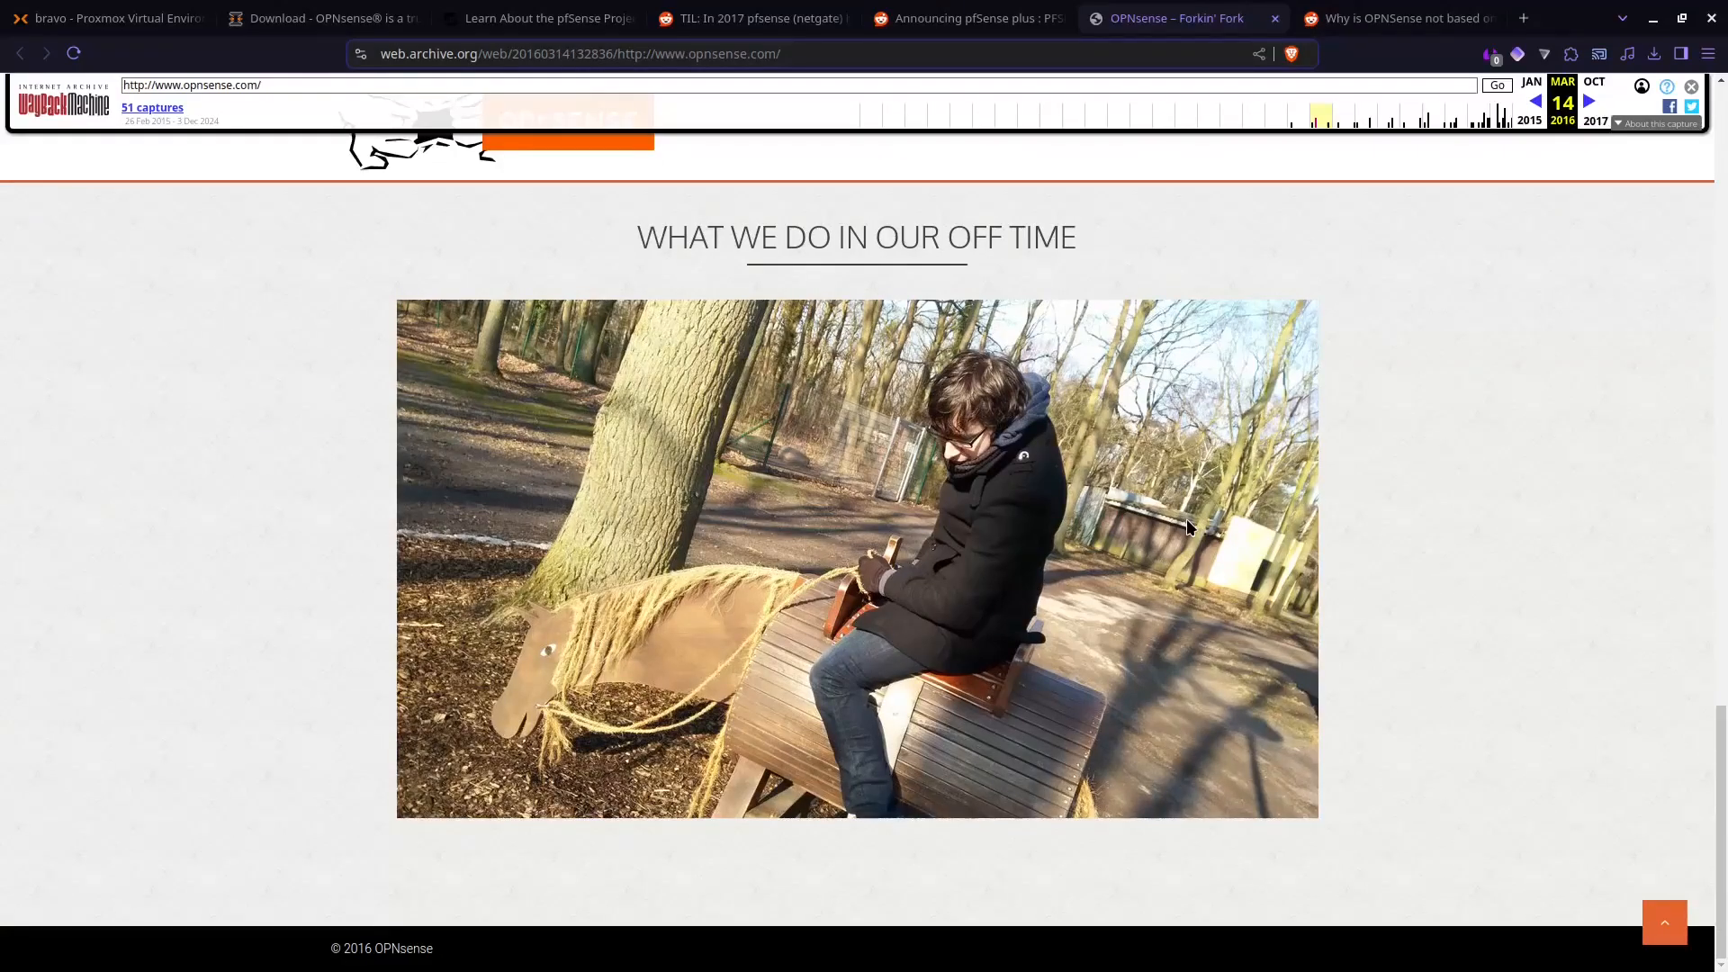
Step: Review the "Announcing pfSense plus" Reddit post and the first comments about closed source
left_click(954, 18)
scroll(1122, 345, "up", 20)
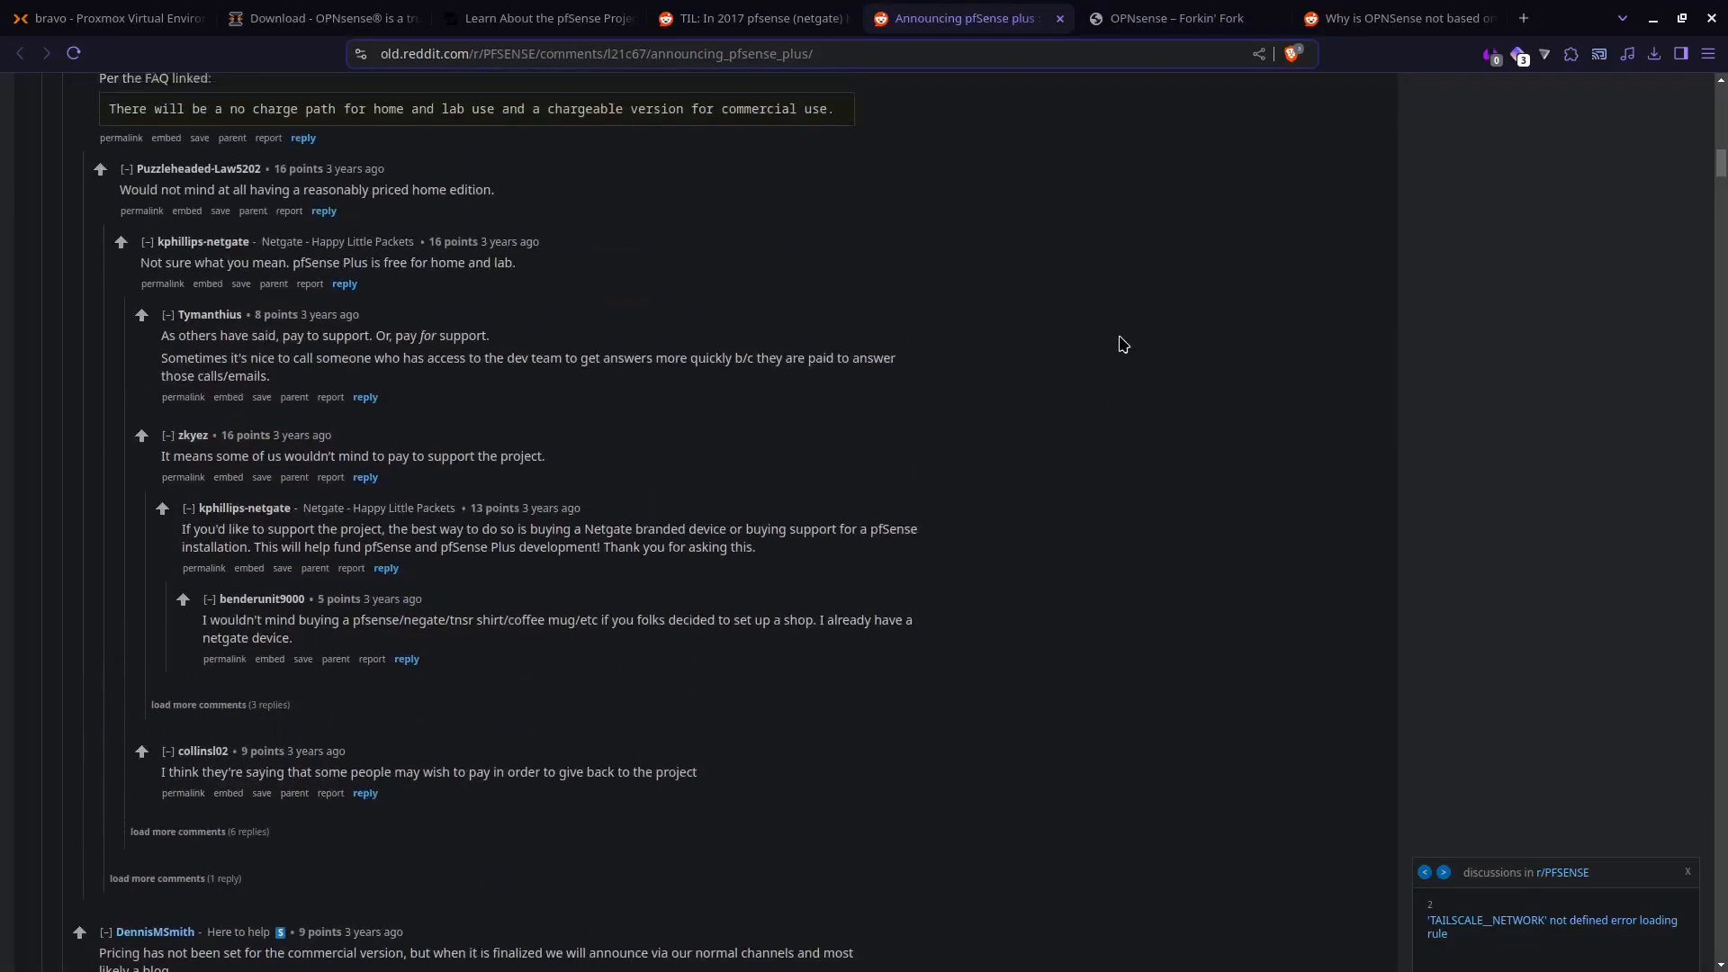
scroll(1122, 344, "up", 15)
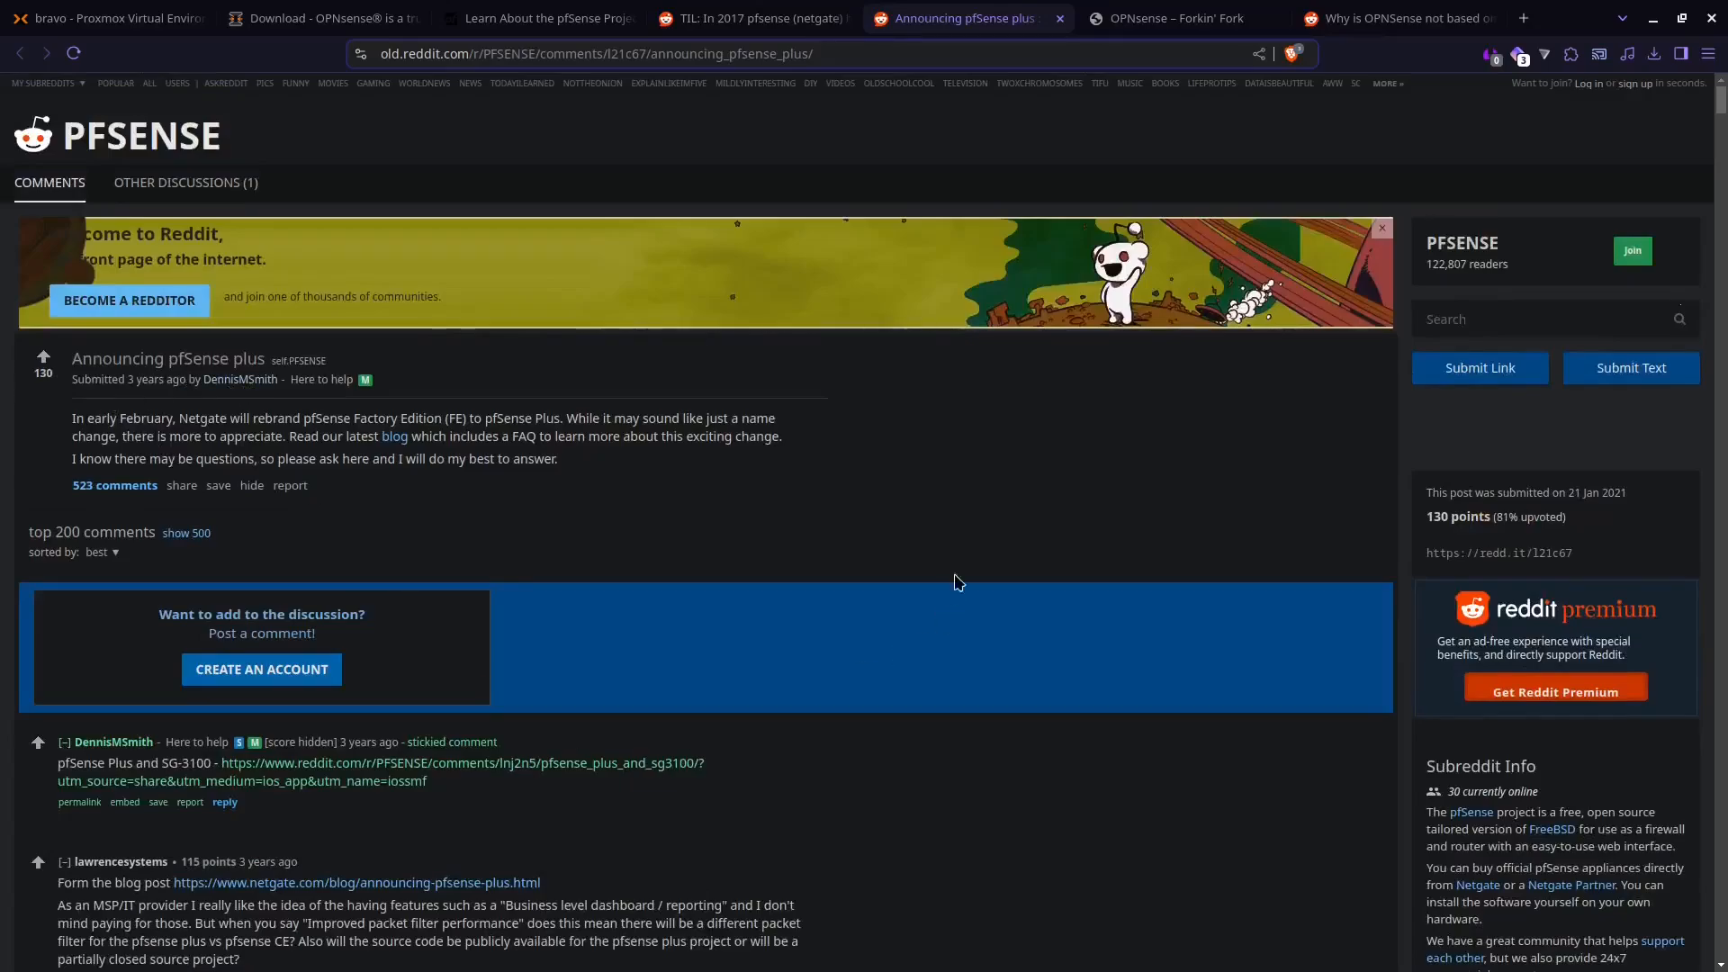
scroll(987, 548, "down", 1)
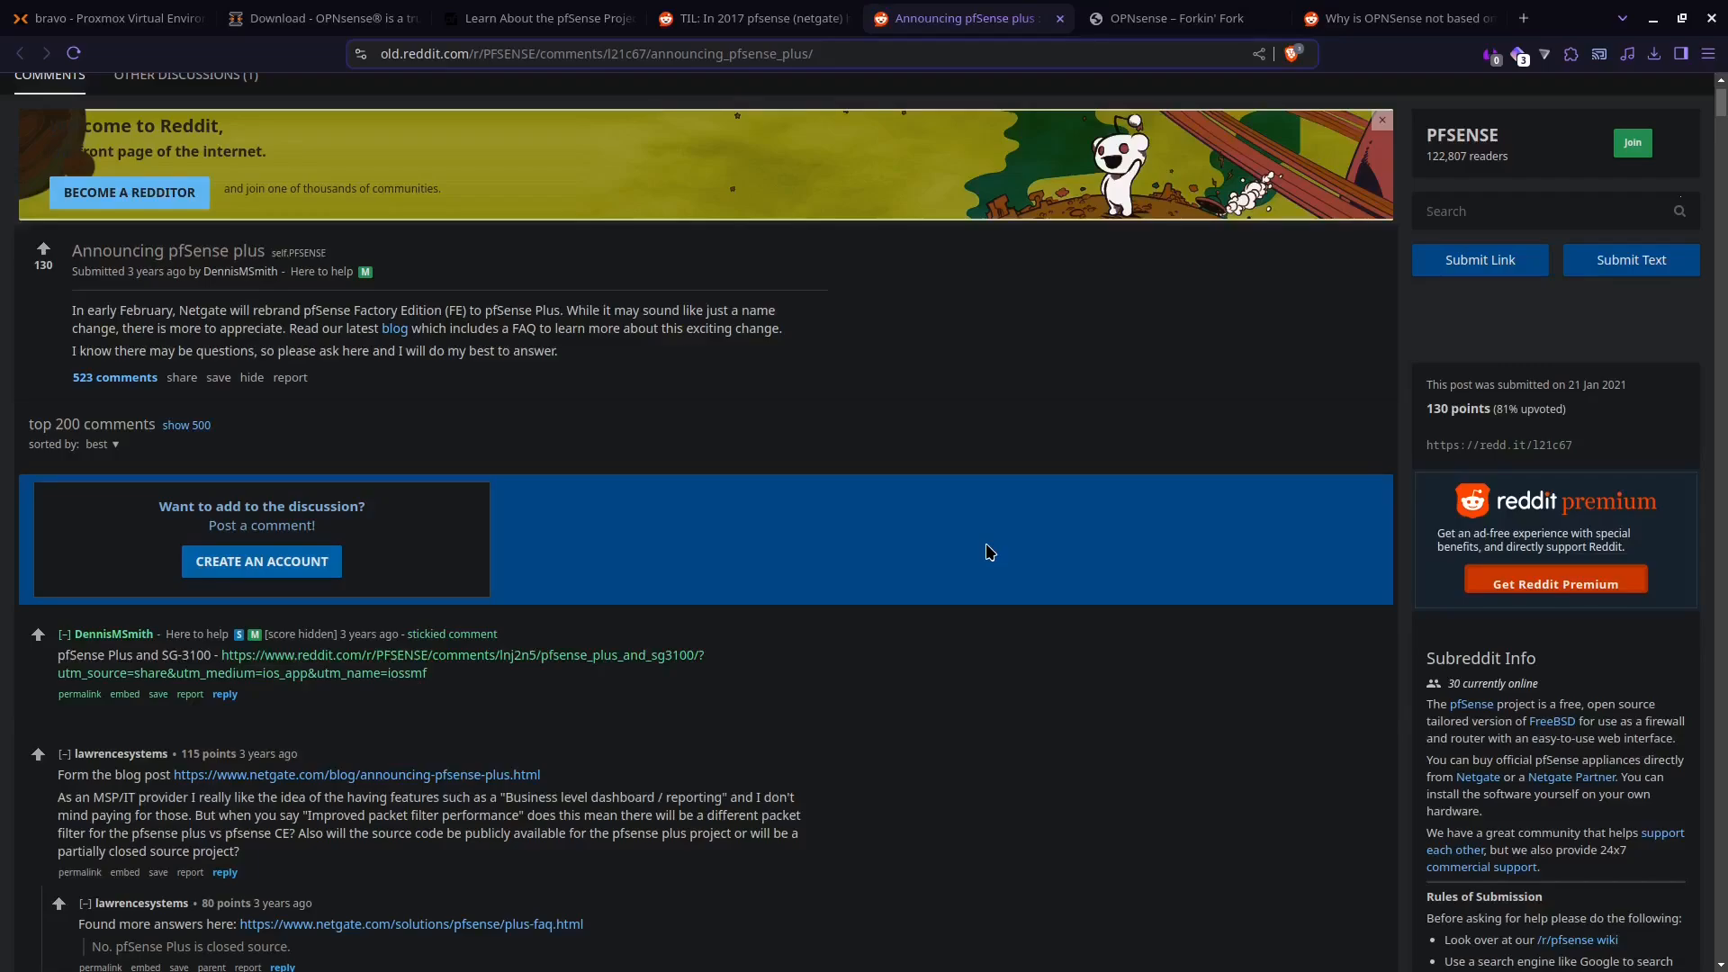
scroll(990, 552, "down", 1)
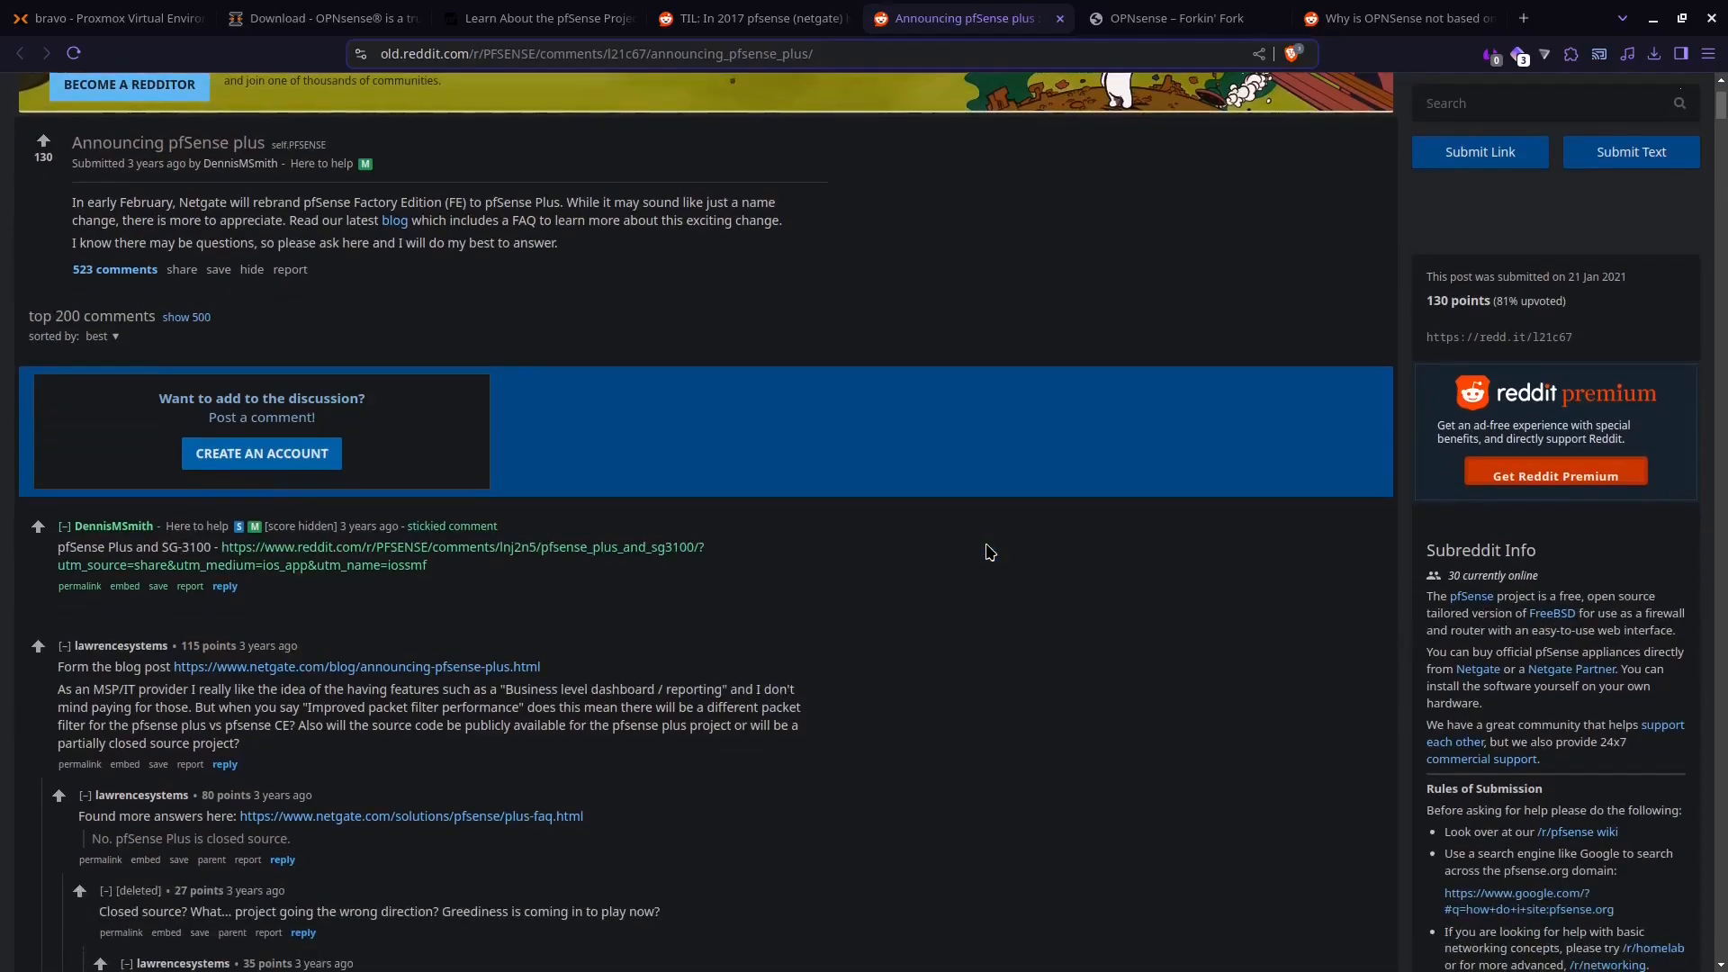
scroll(990, 551, "down", 1)
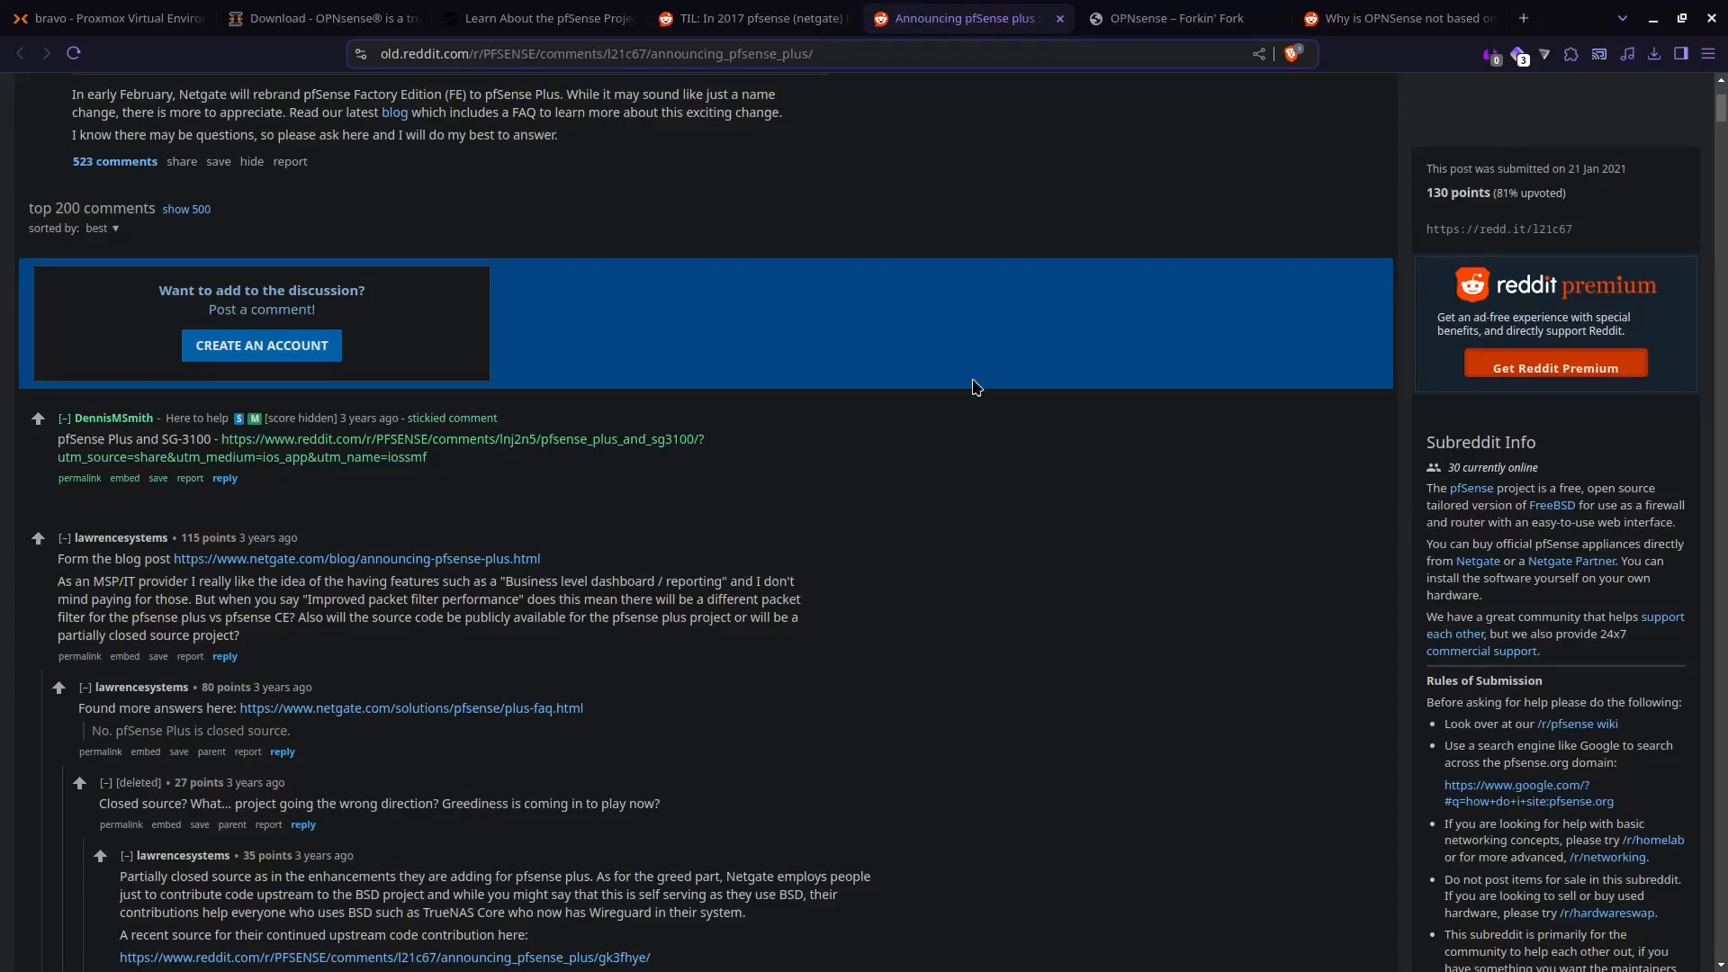
Step: Review the legal and license sections on the pfSense project's about page
left_click(601, 20)
scroll(554, 792, "down", 3)
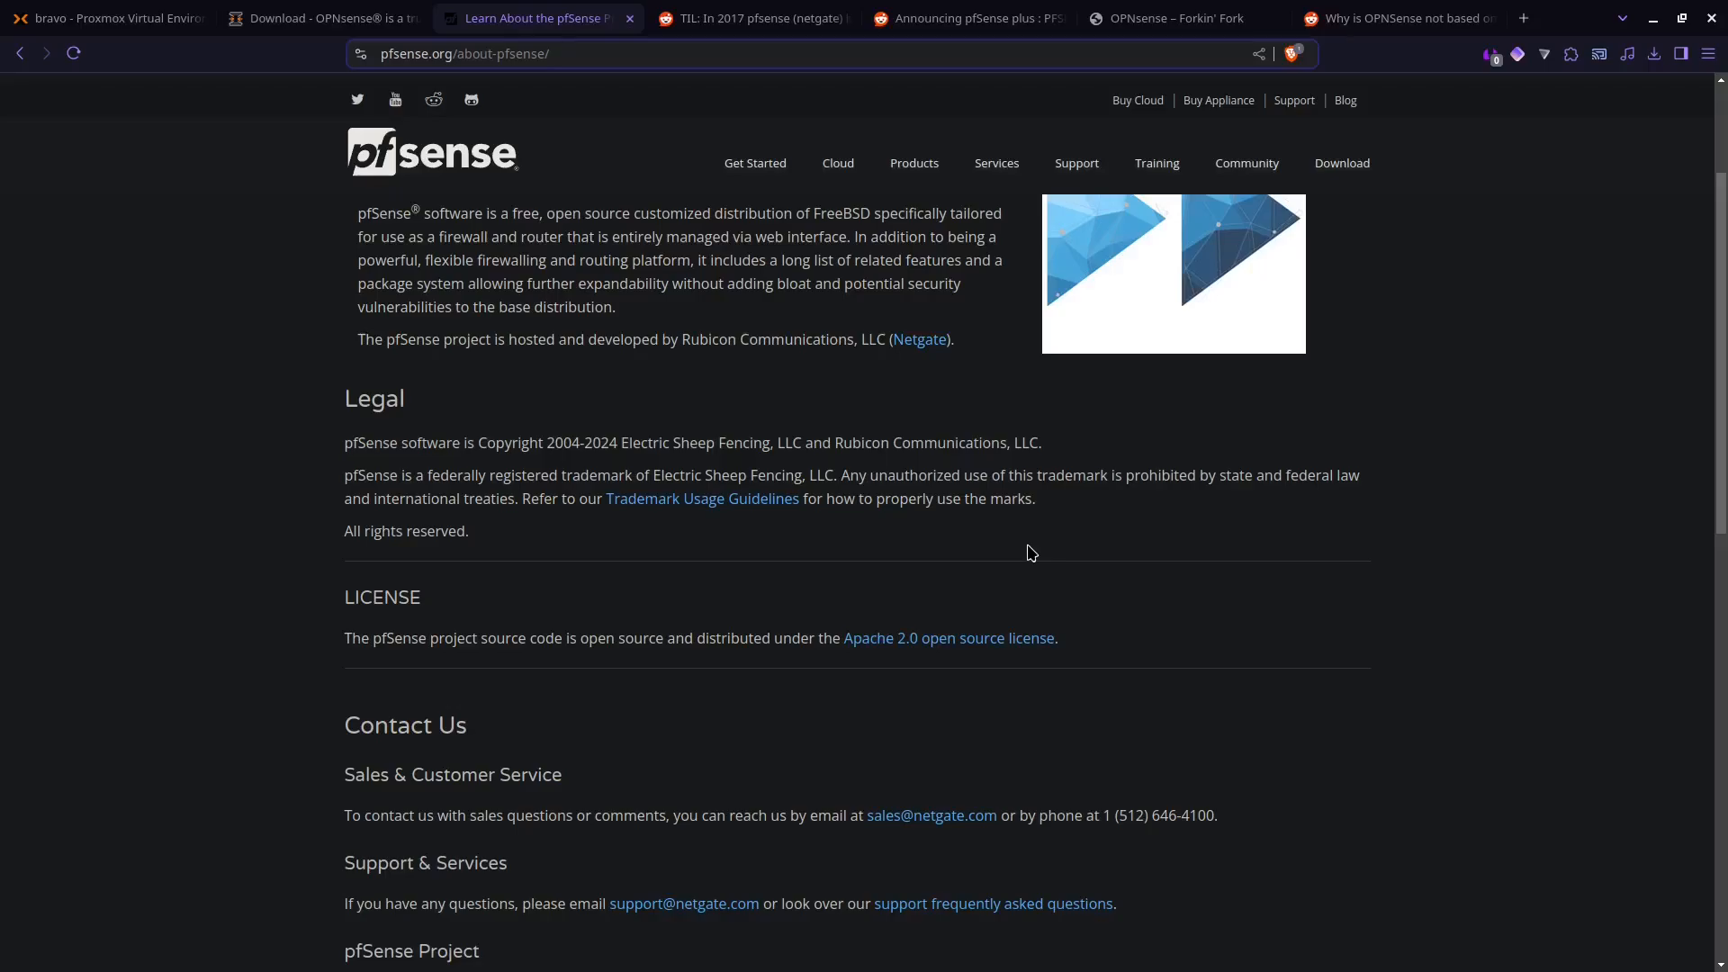
scroll(1032, 553, "up", 3)
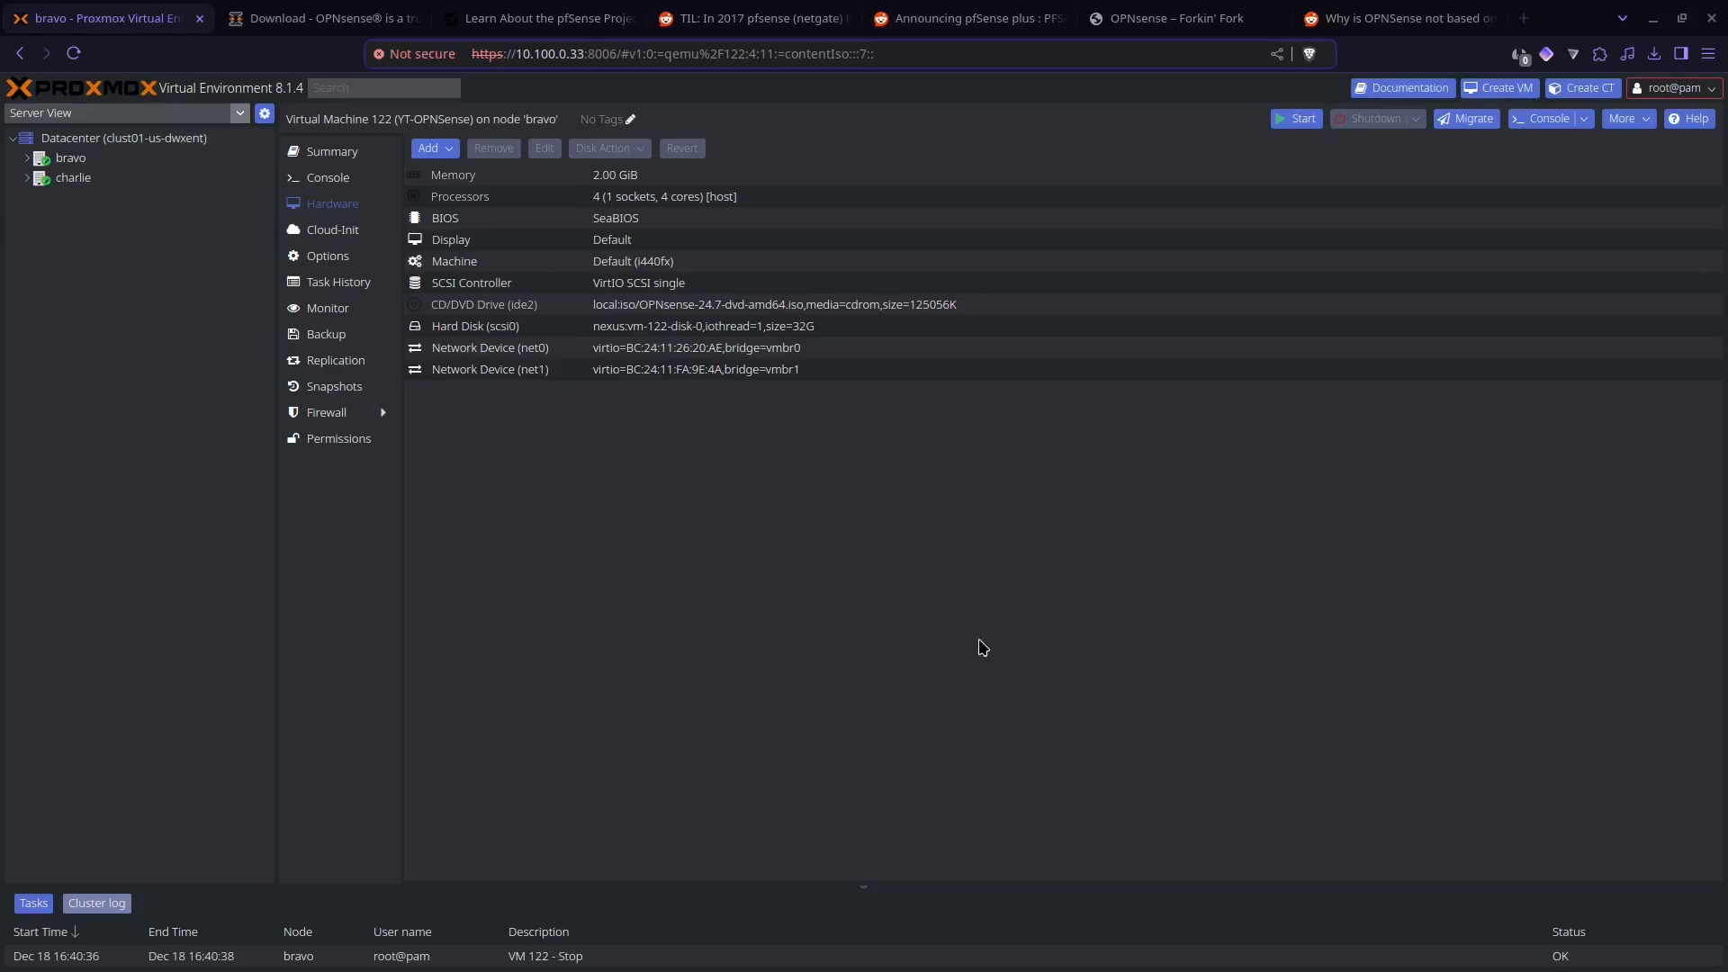
Step: Review the two network devices, their bridges and the hard disk in the hardware of the YT-OPNSense virtual machine
left_click(631, 371)
left_click(641, 354)
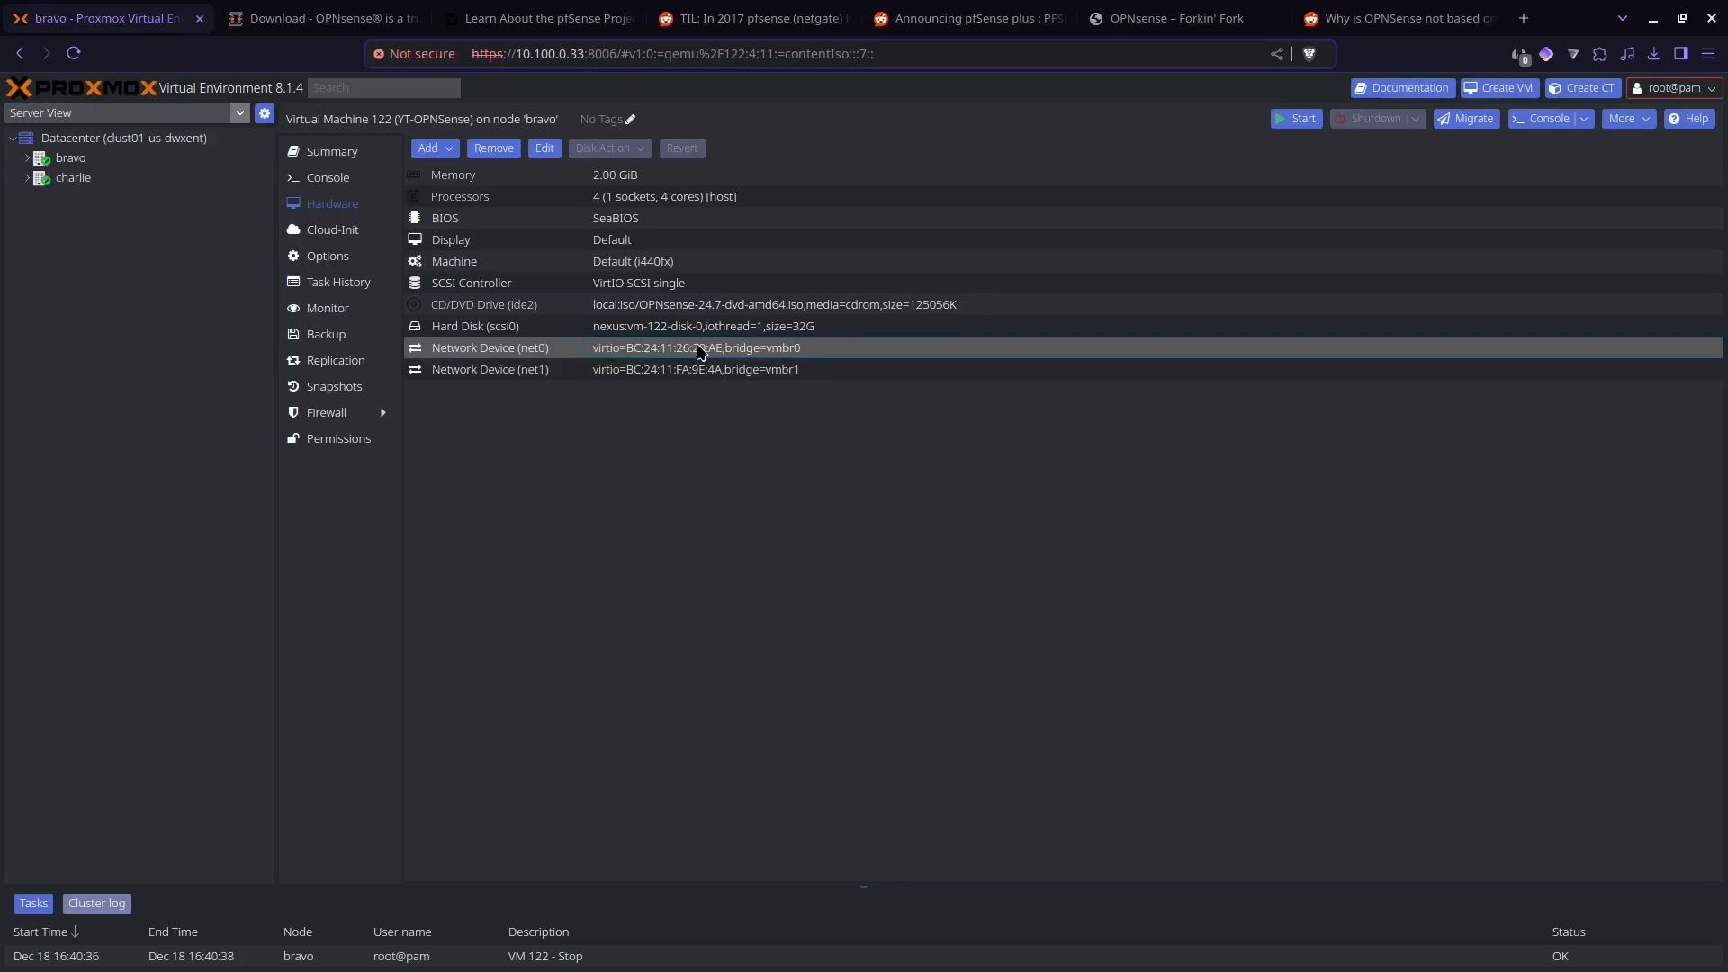
left_click(695, 370)
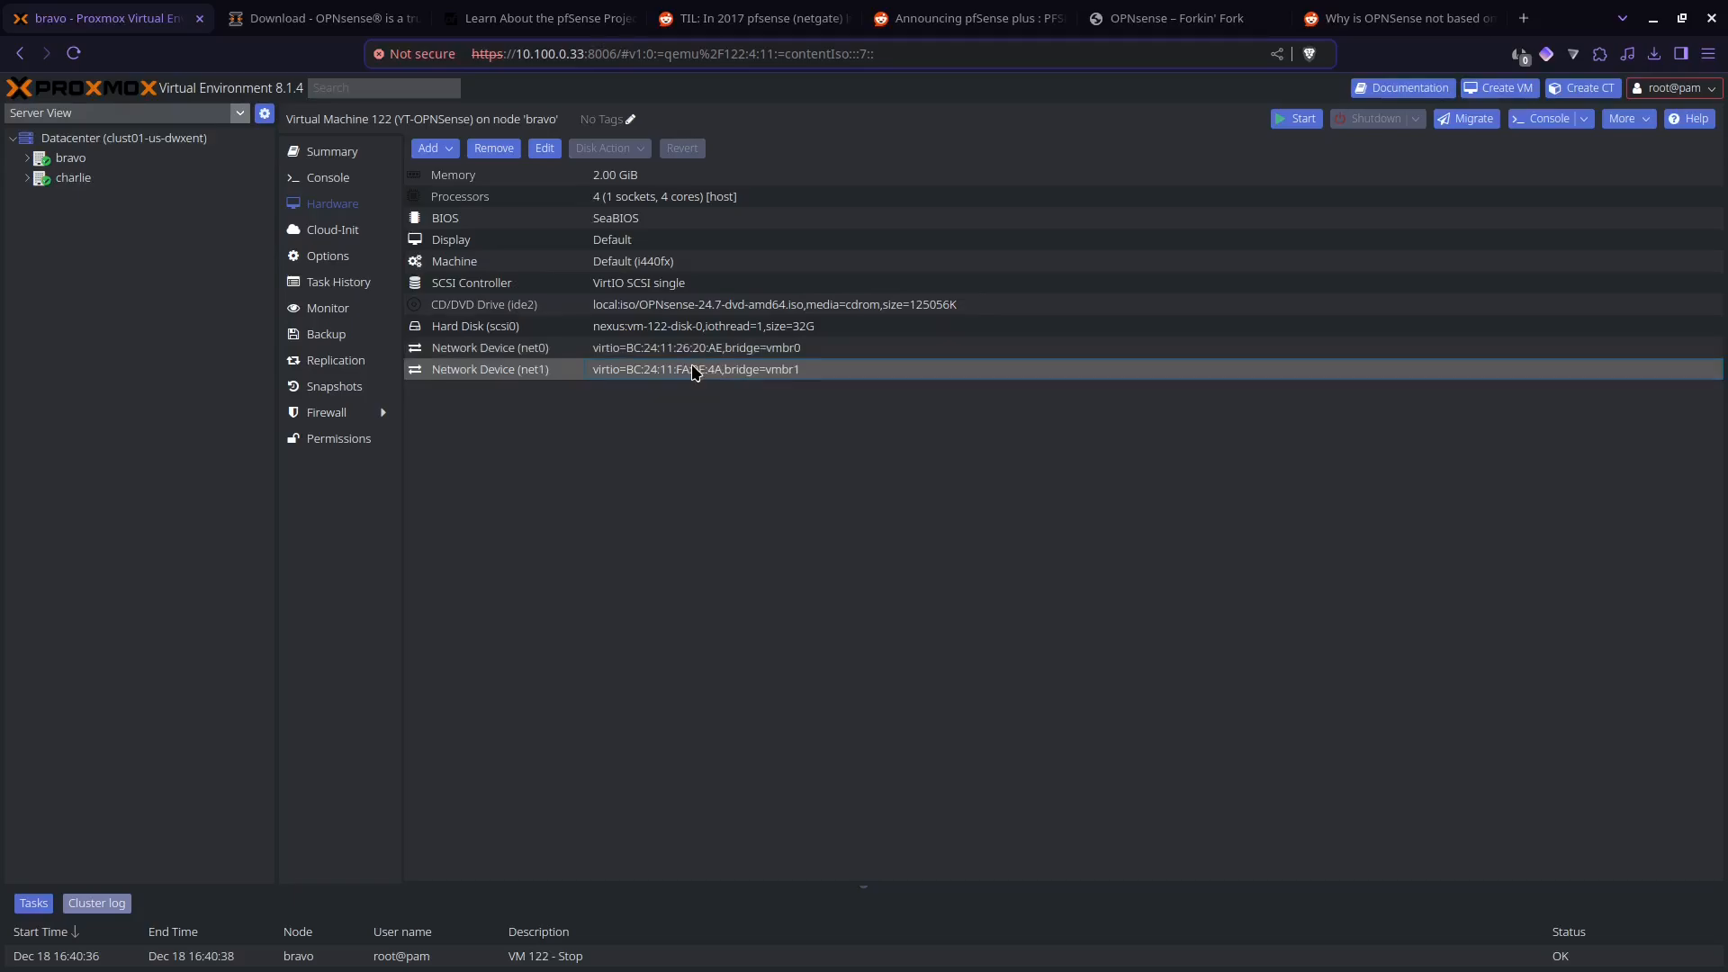
left_click(784, 351)
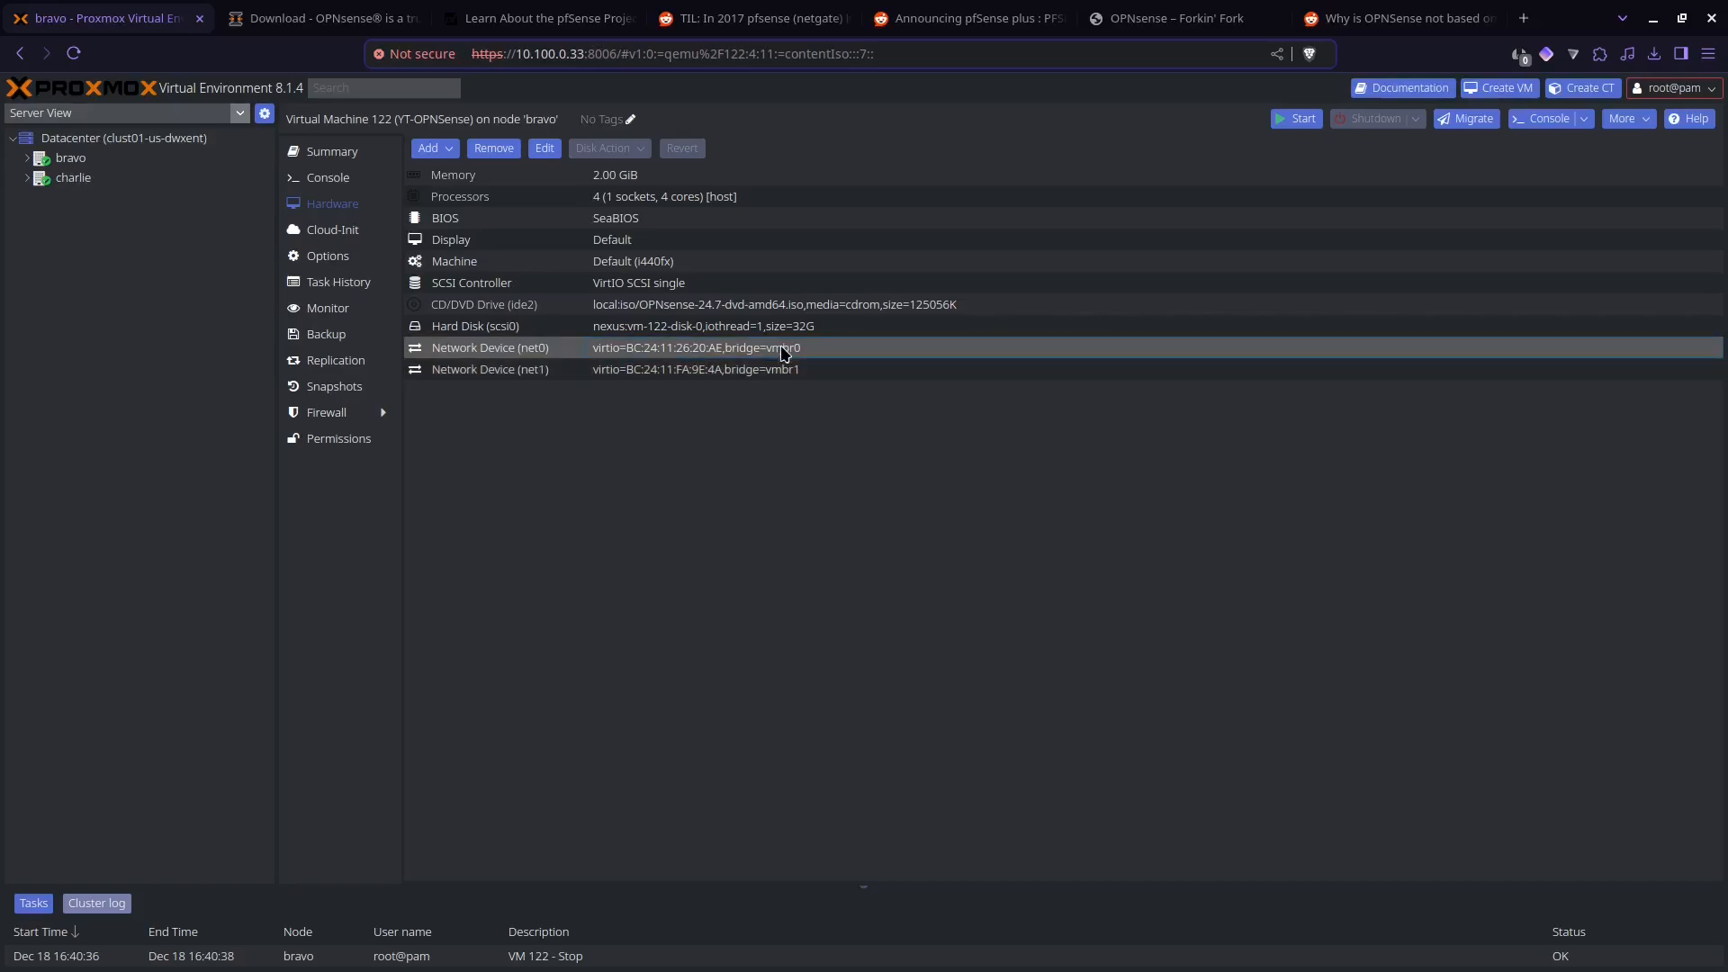
left_click(697, 329)
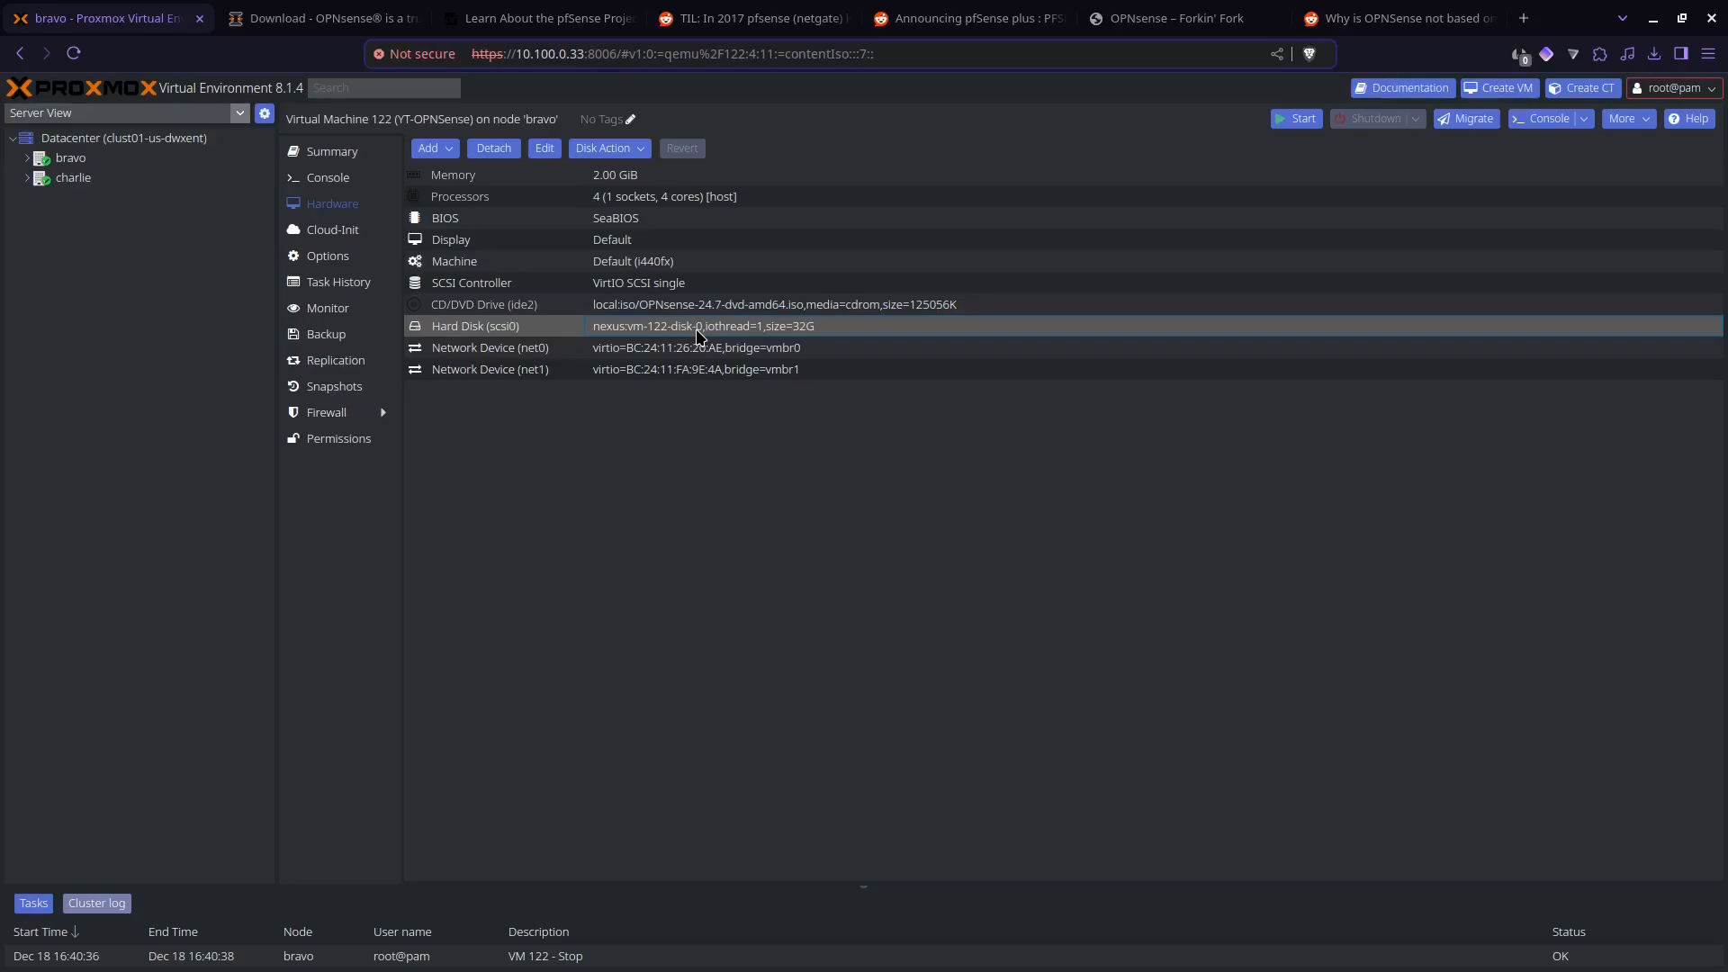
Step: Check the virtual machine's CD/DVD image against the OPNsense download options, and review its processor and memory allocation
left_click(695, 309)
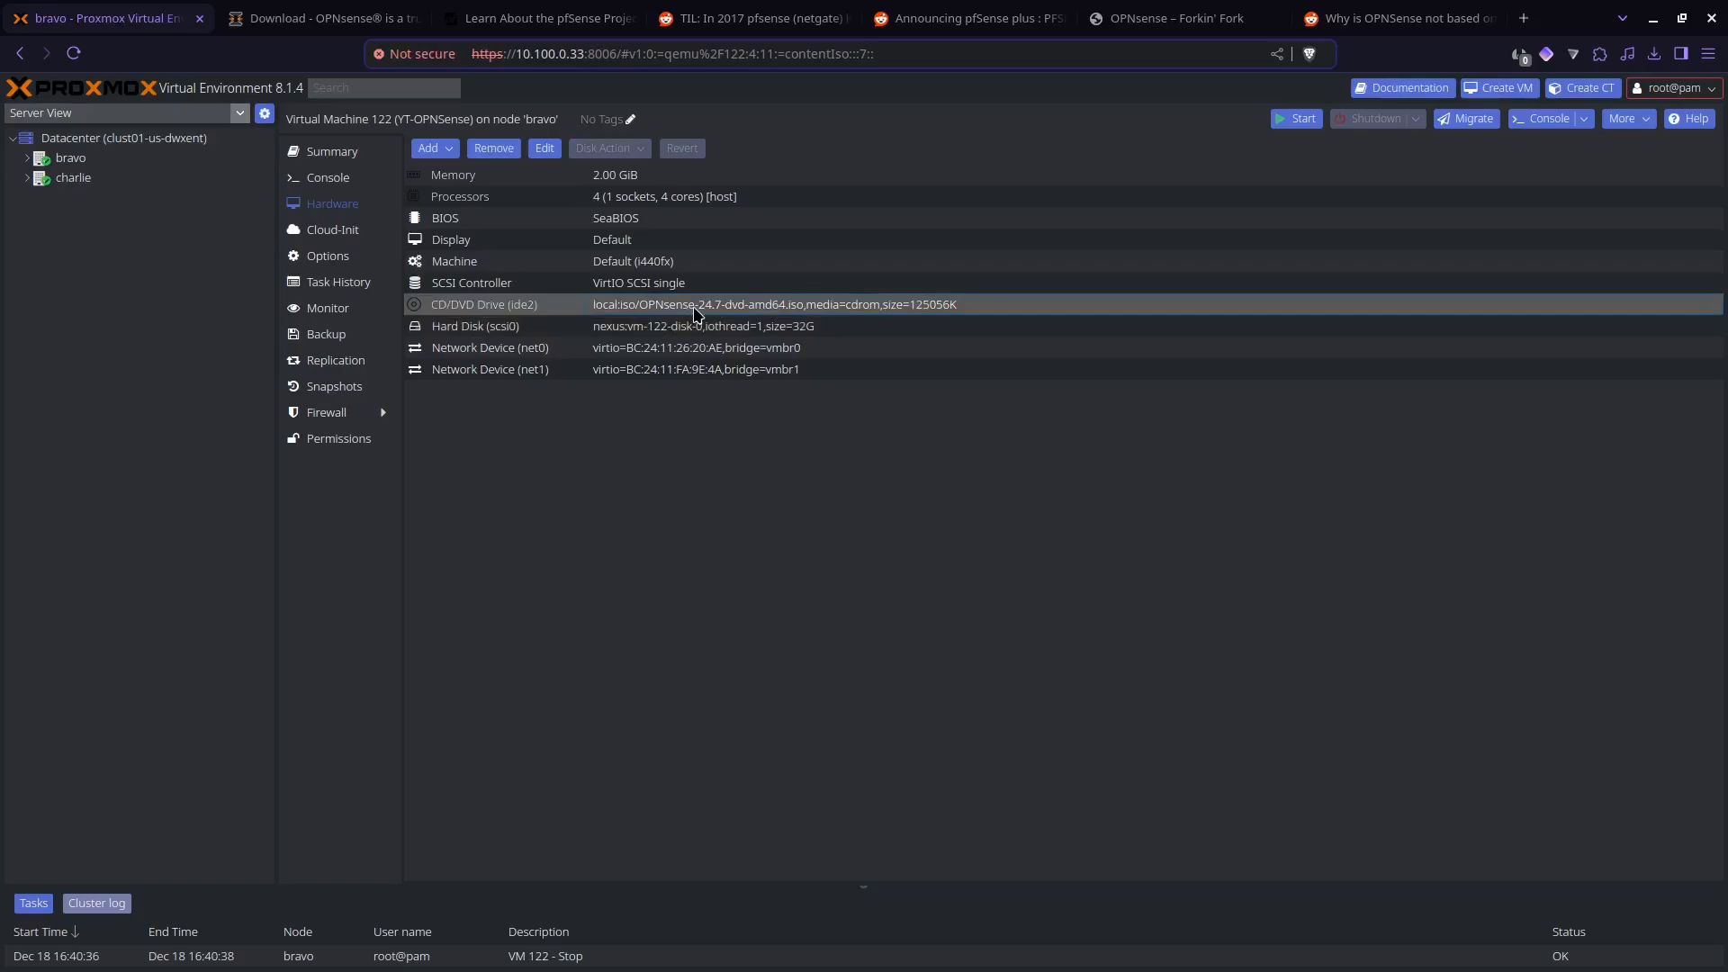
left_click(374, 34)
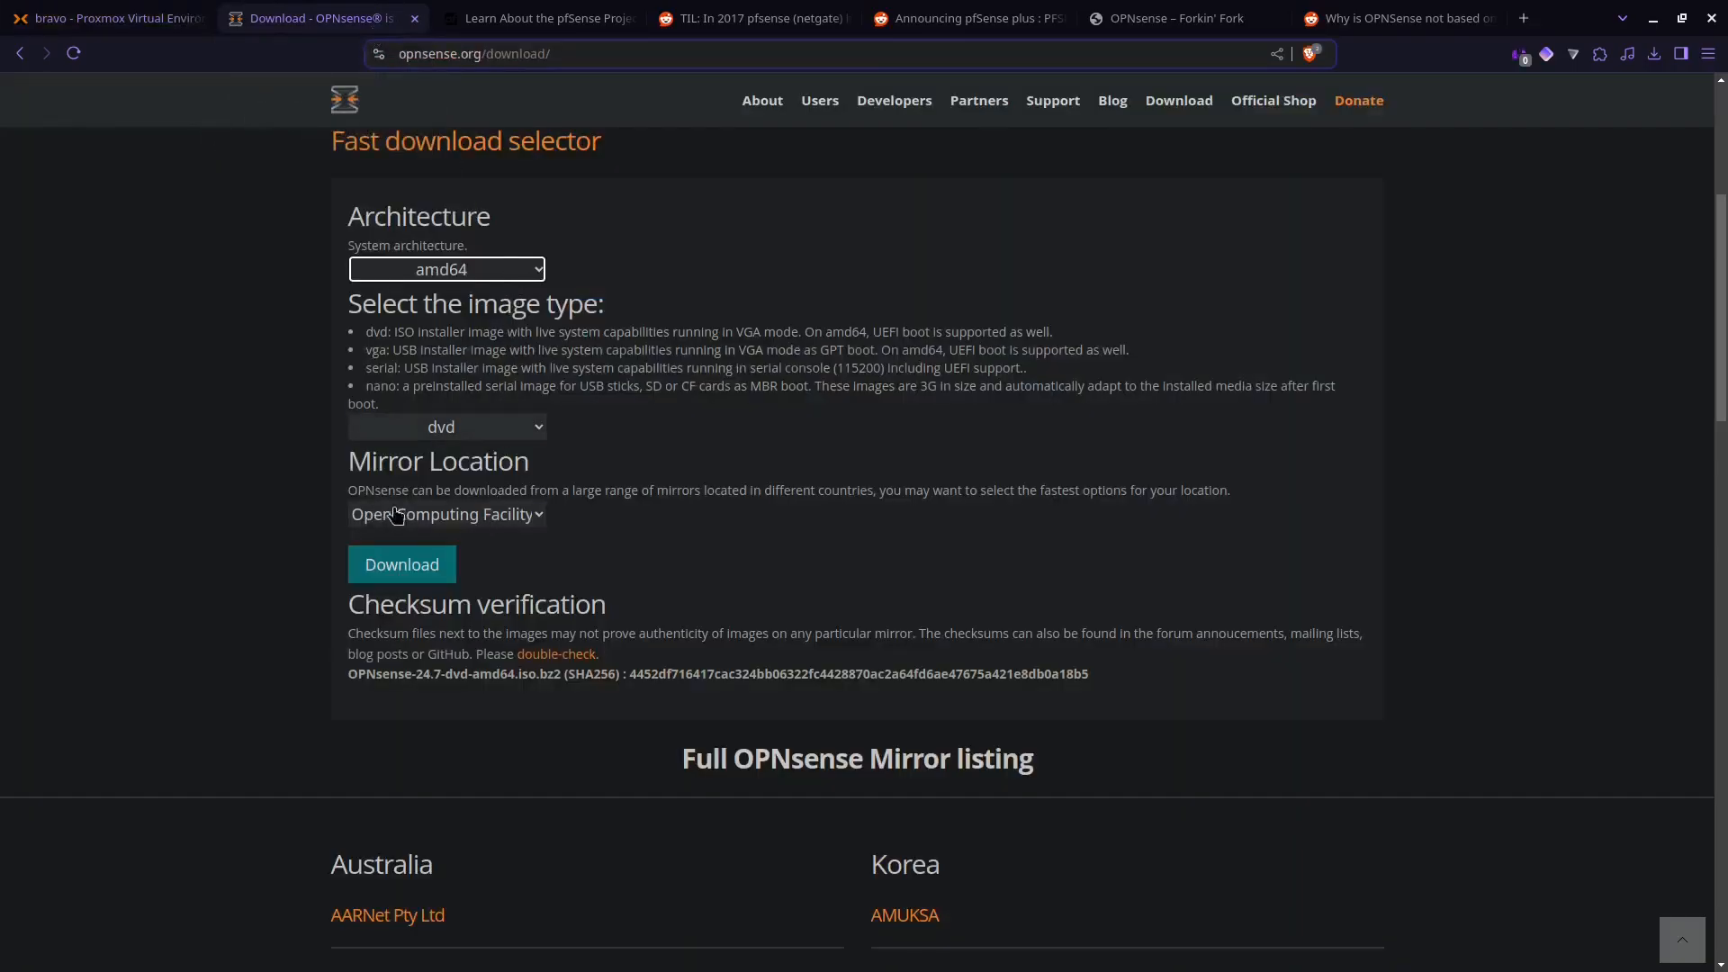
left_click(171, 21)
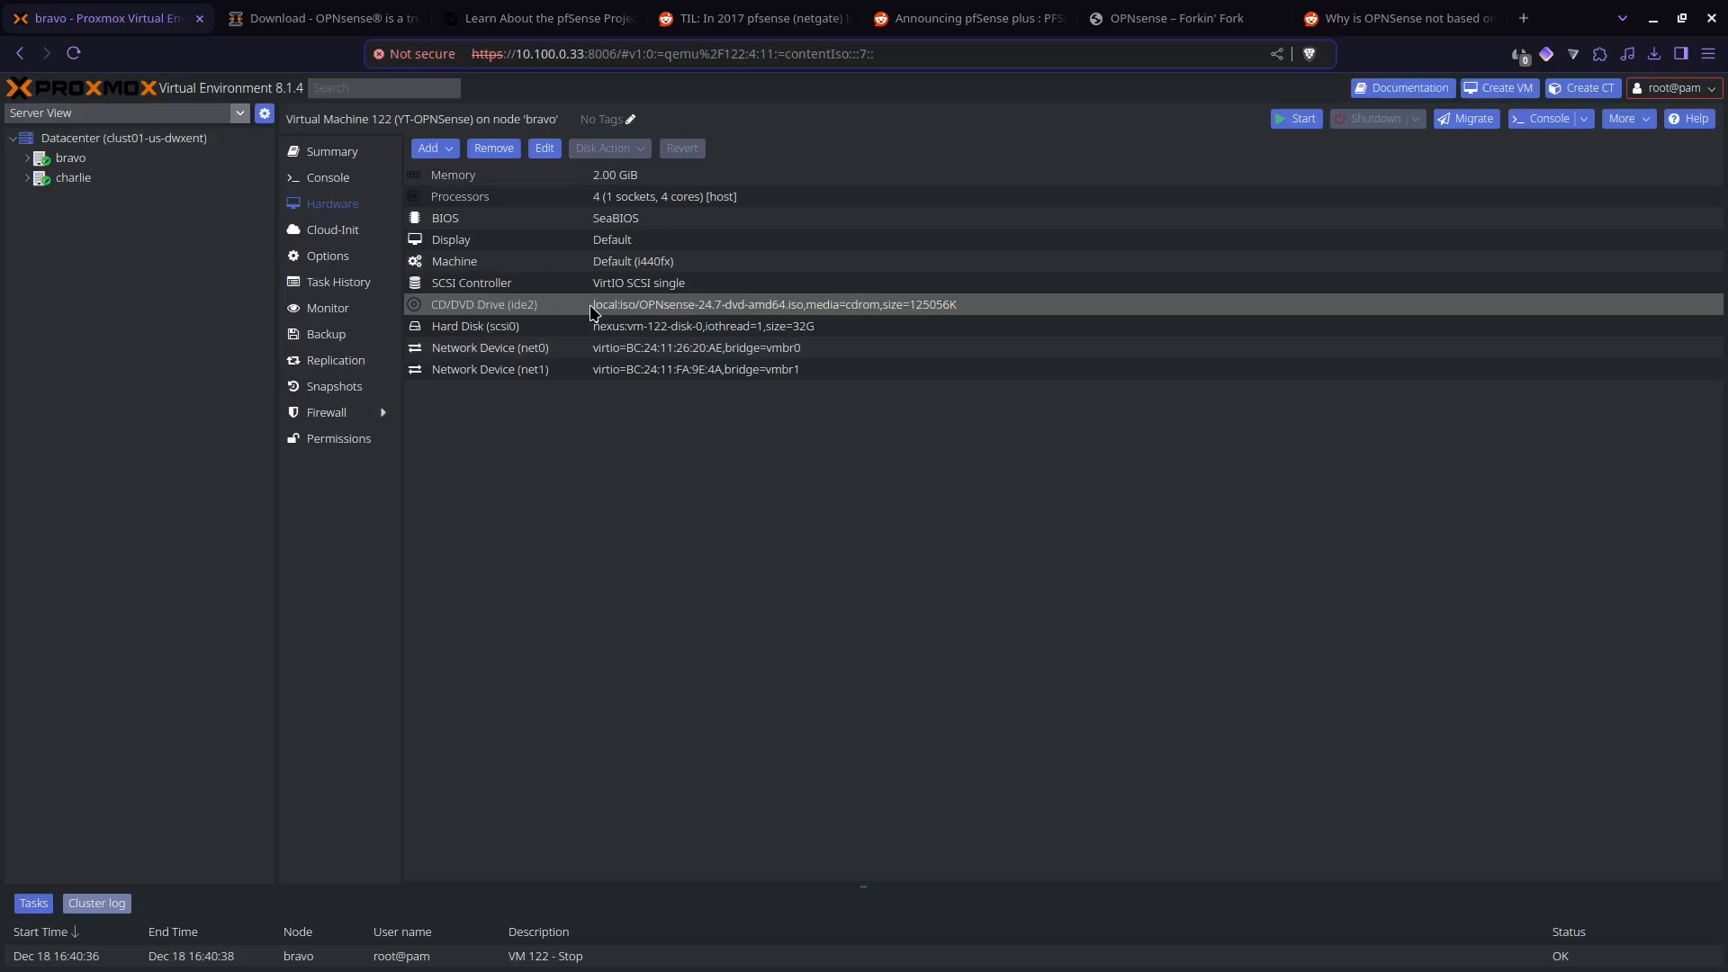
left_click(589, 198)
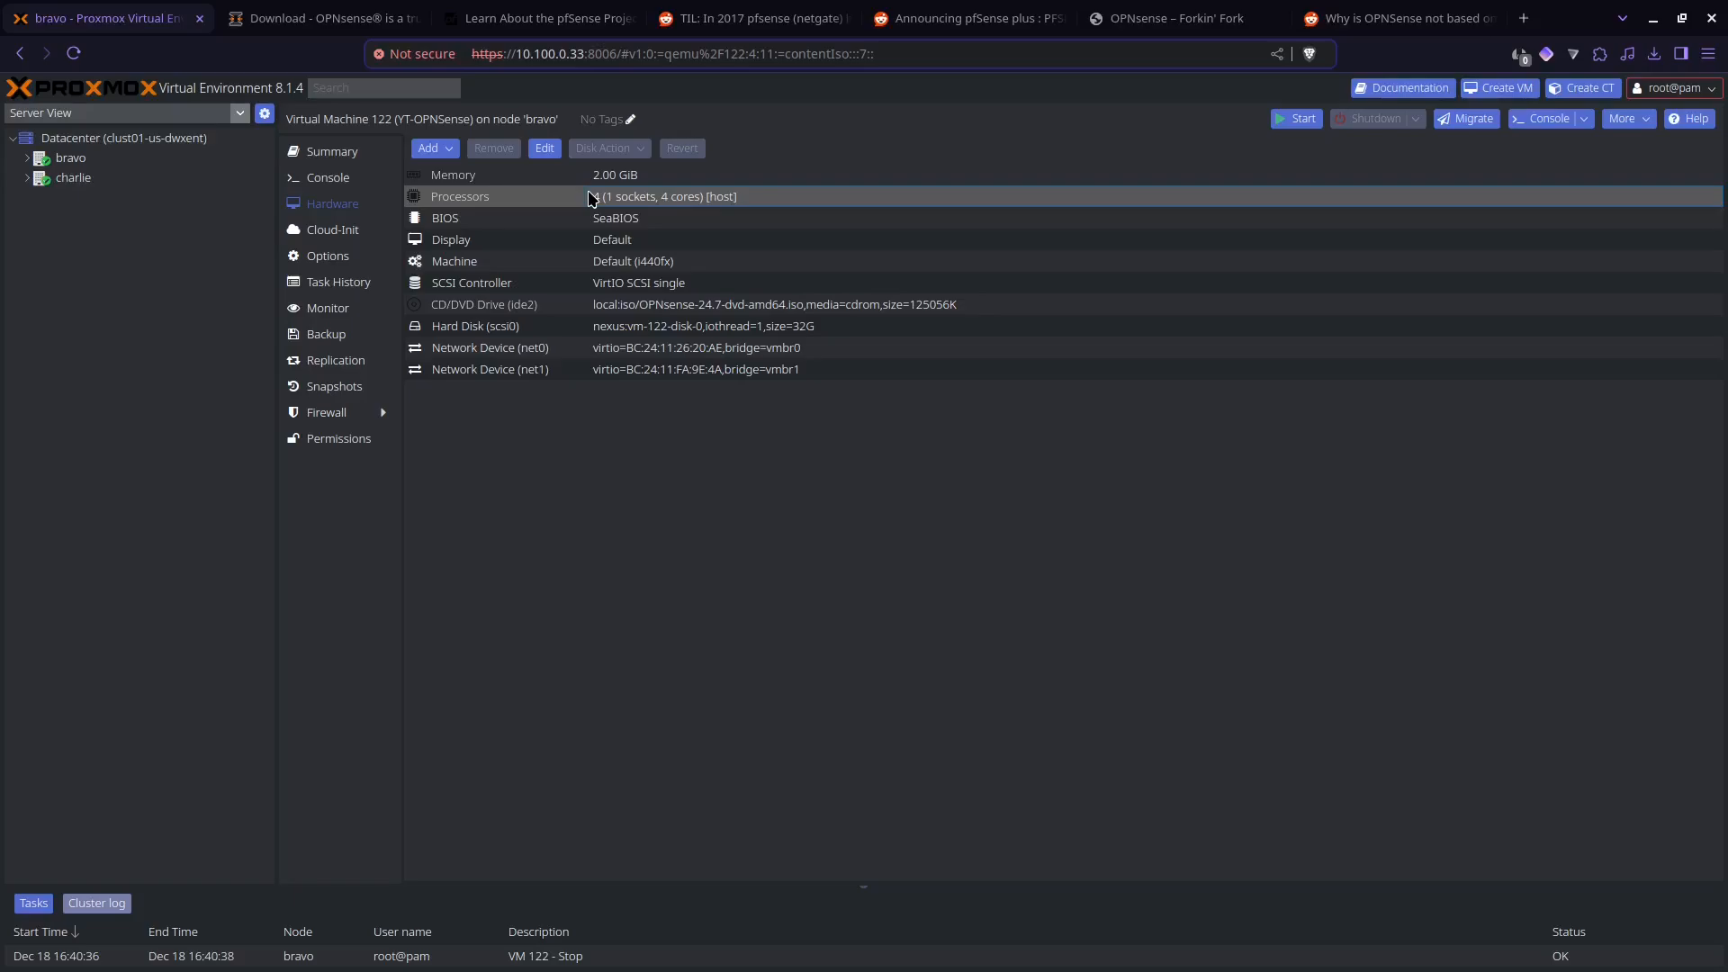
left_click(600, 176)
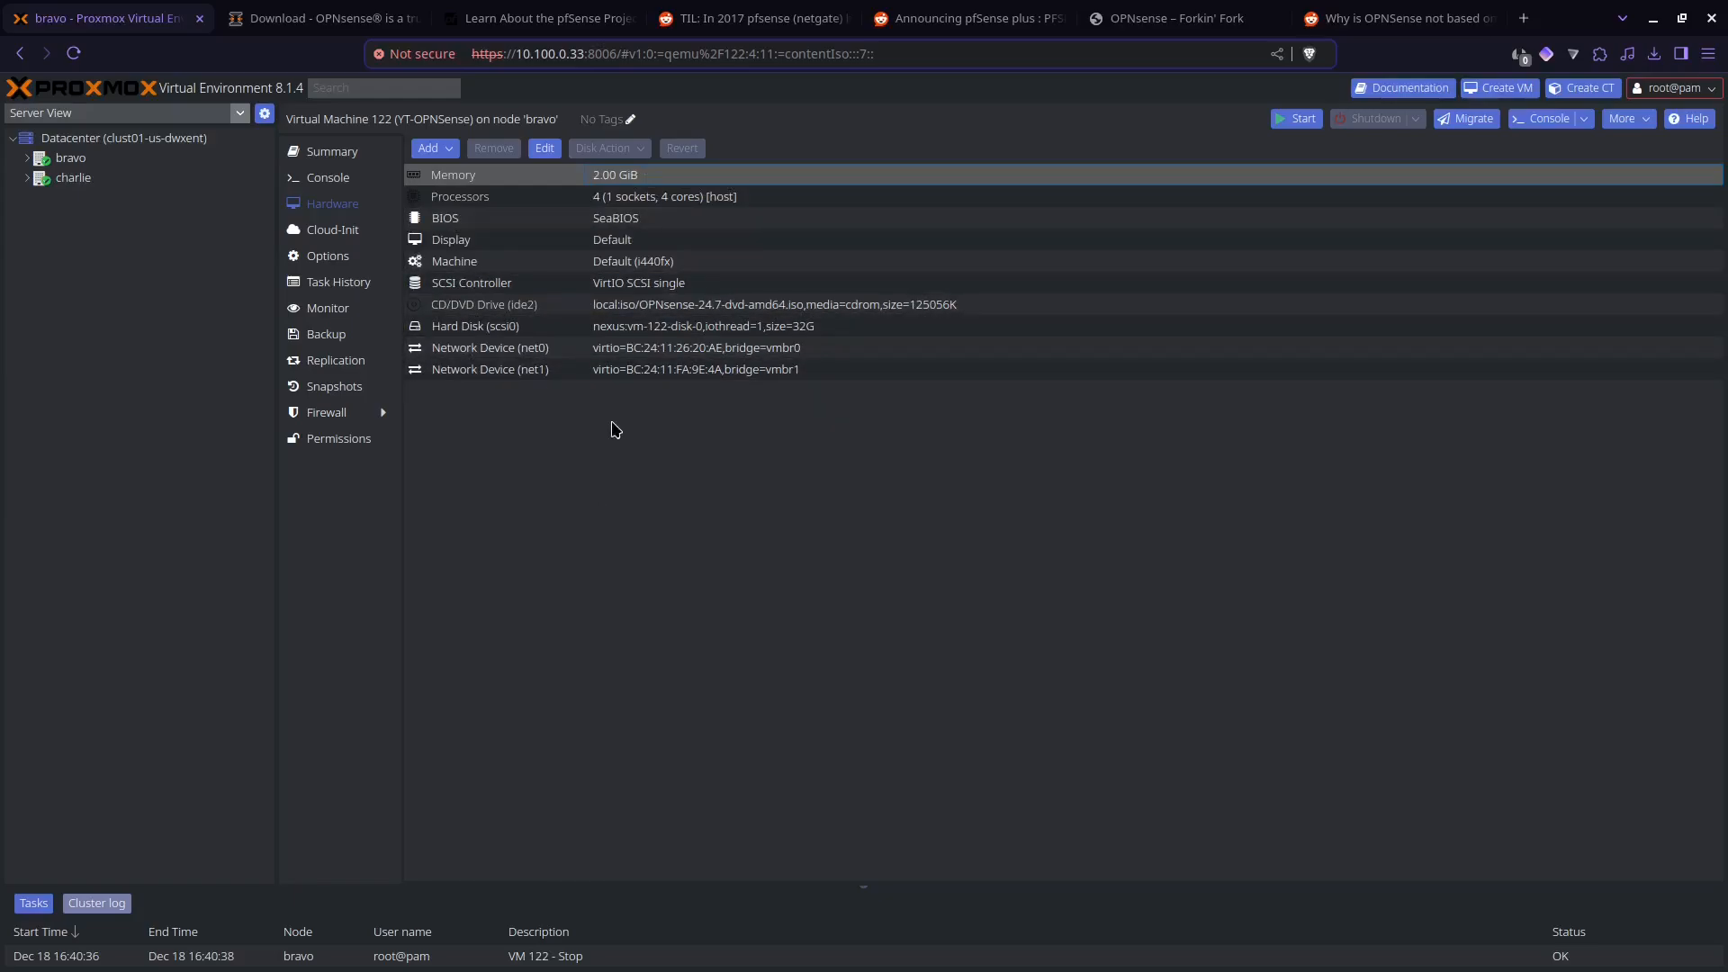
Step: Start the YT-OPNSense virtual machine from its console and log in as installer with the account password
left_click(381, 186)
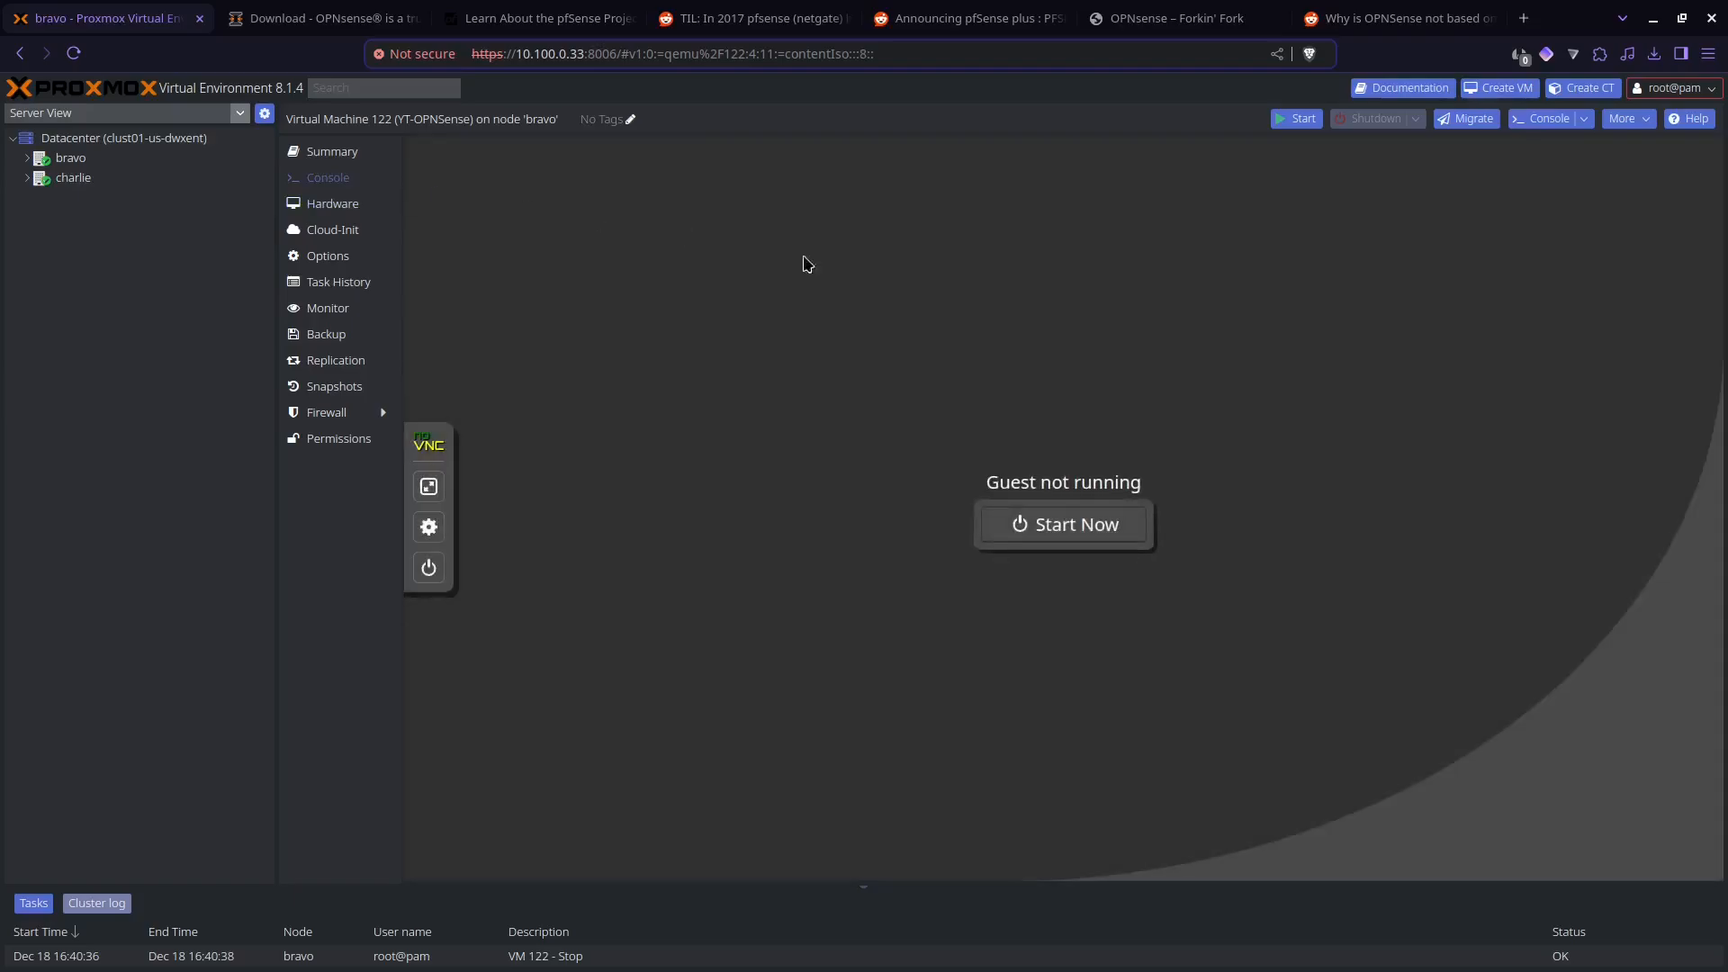
left_click(1107, 525)
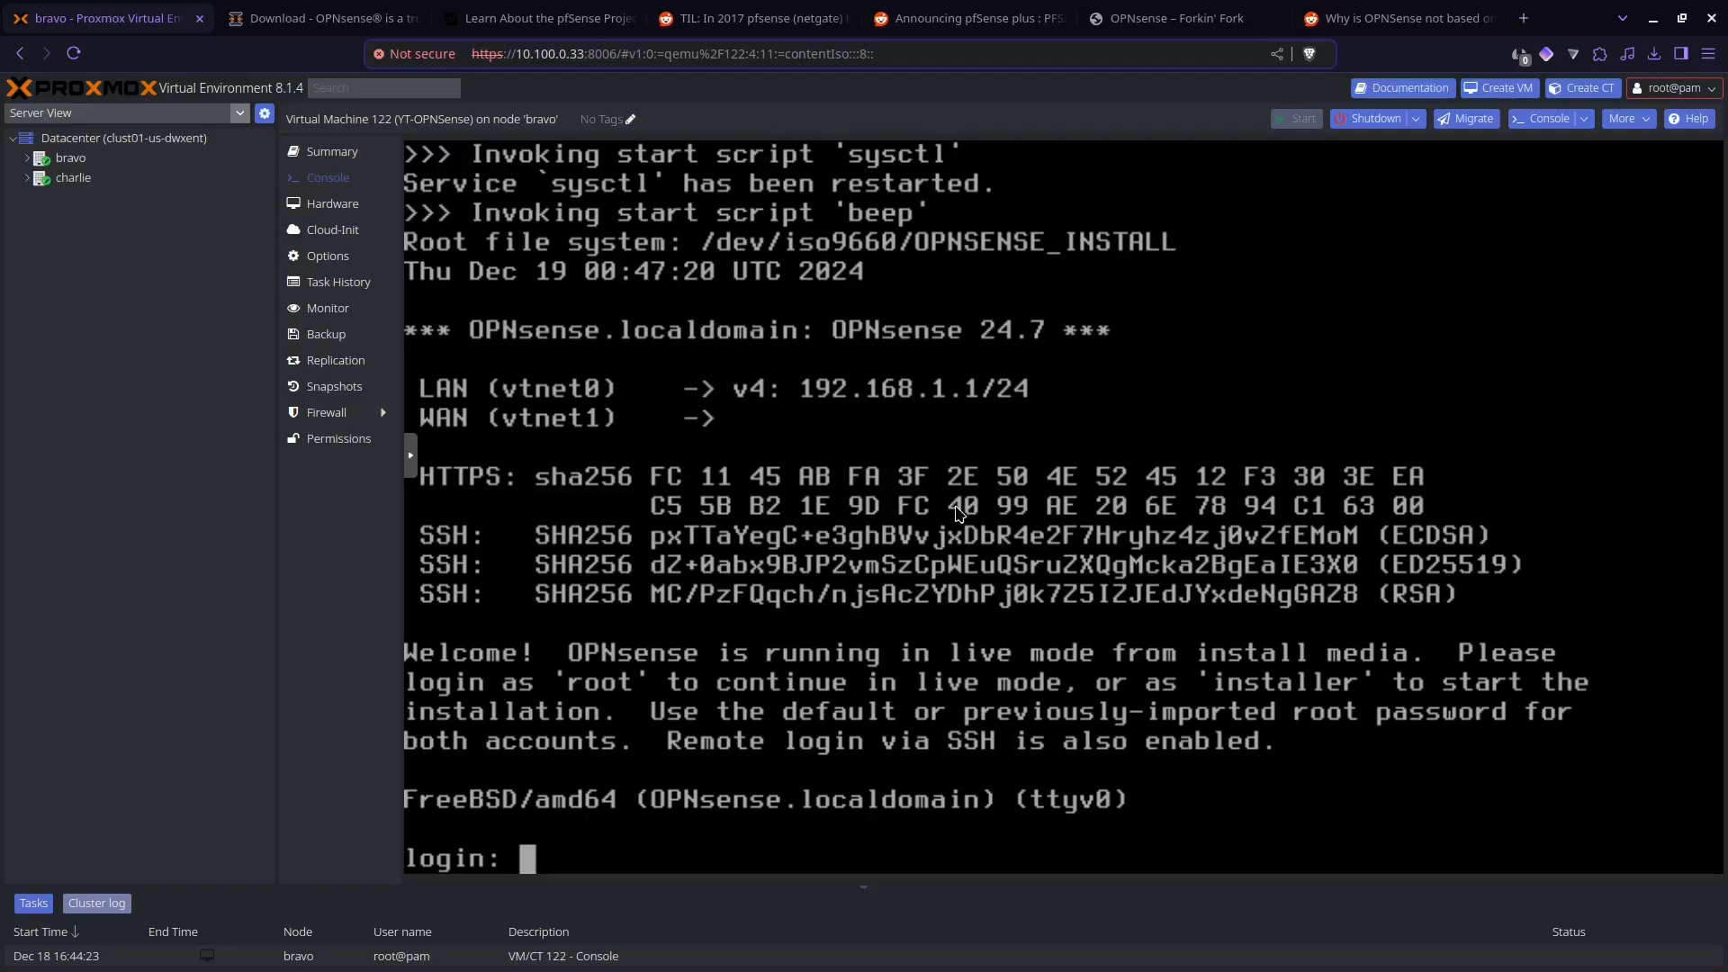
type("installer")
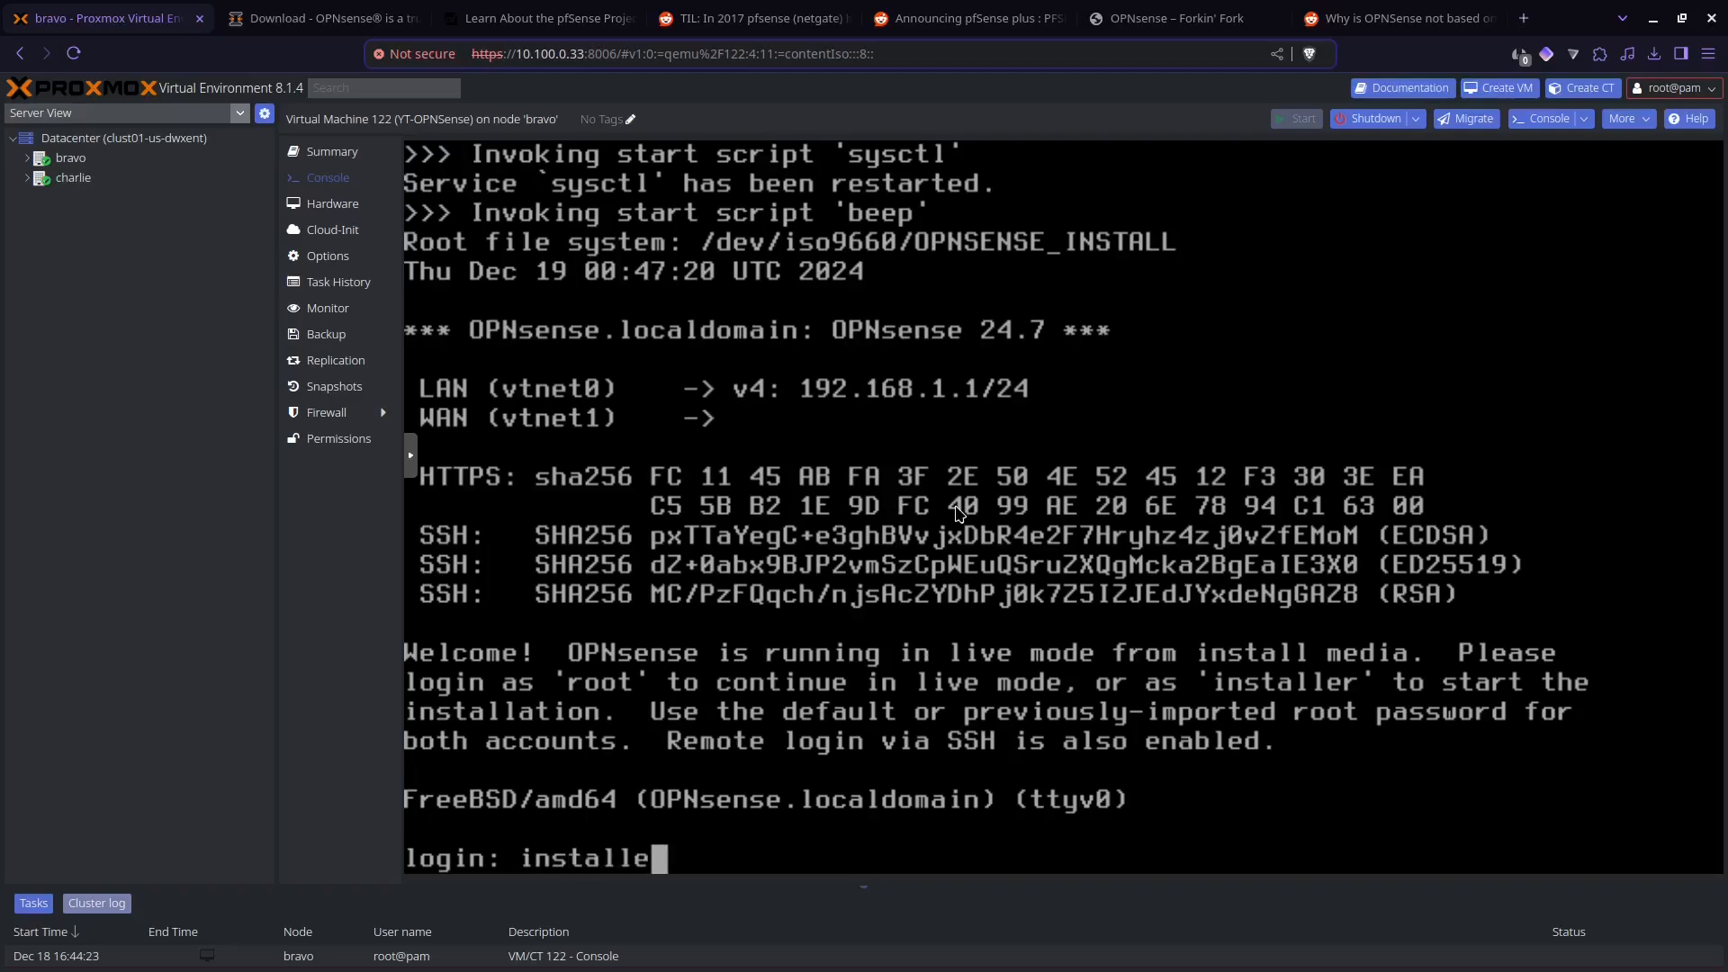
key("Return")
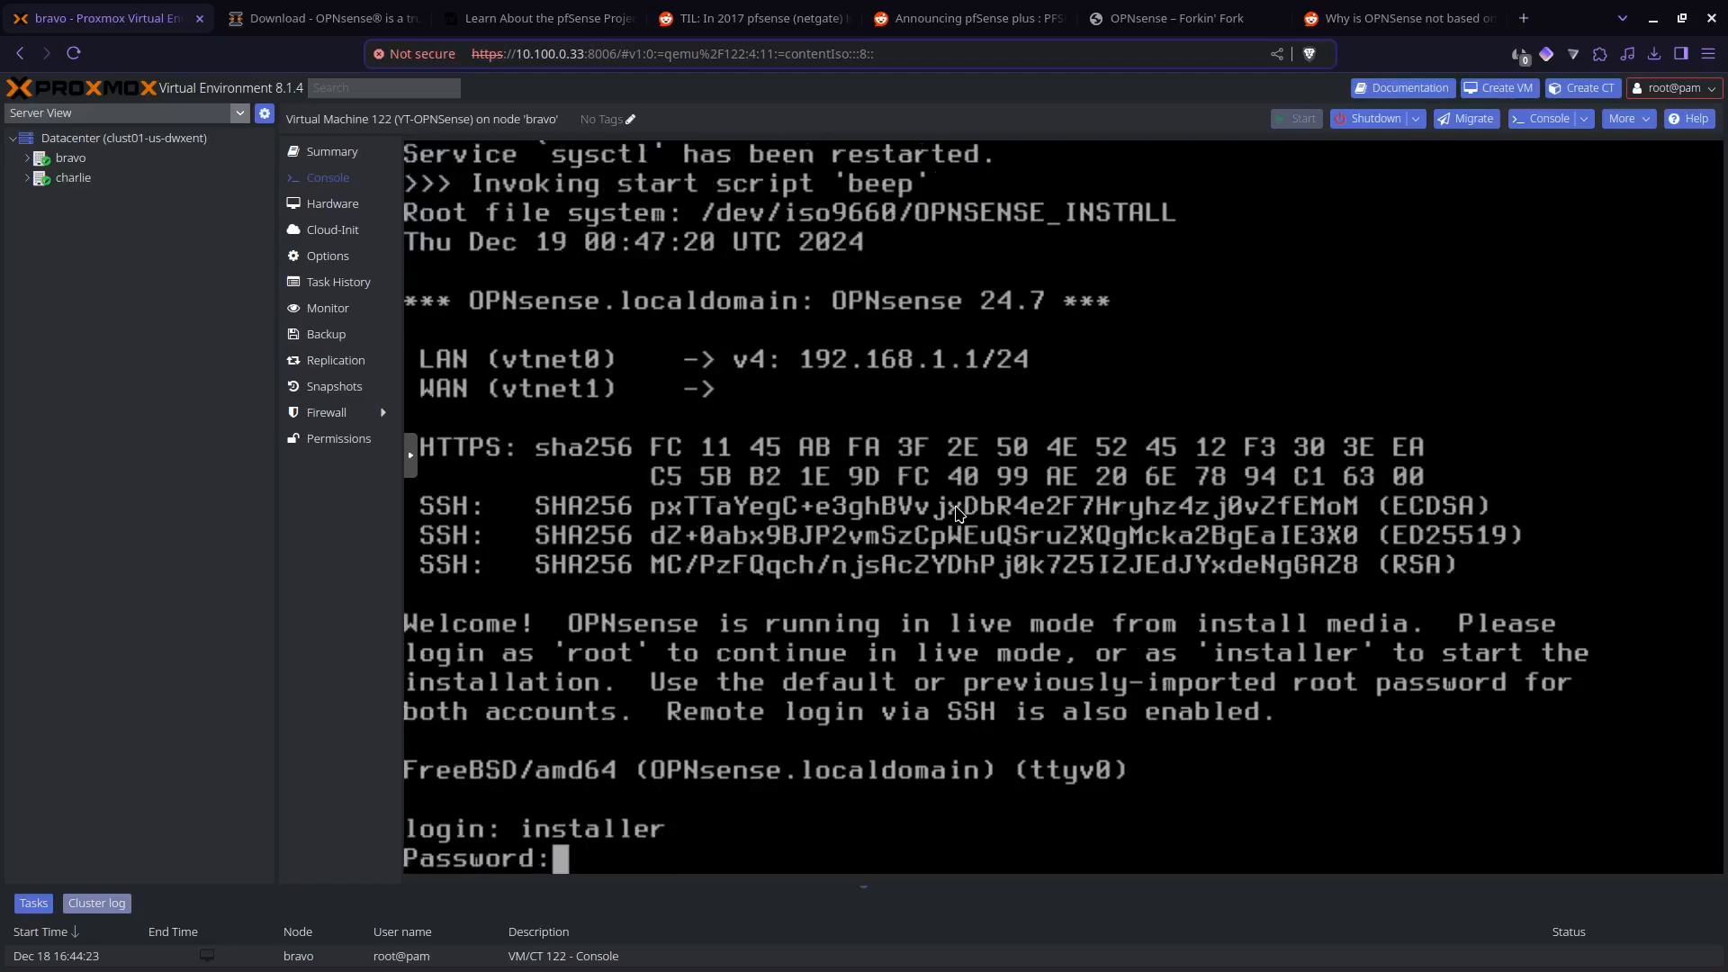
type("opnsense")
key("Return")
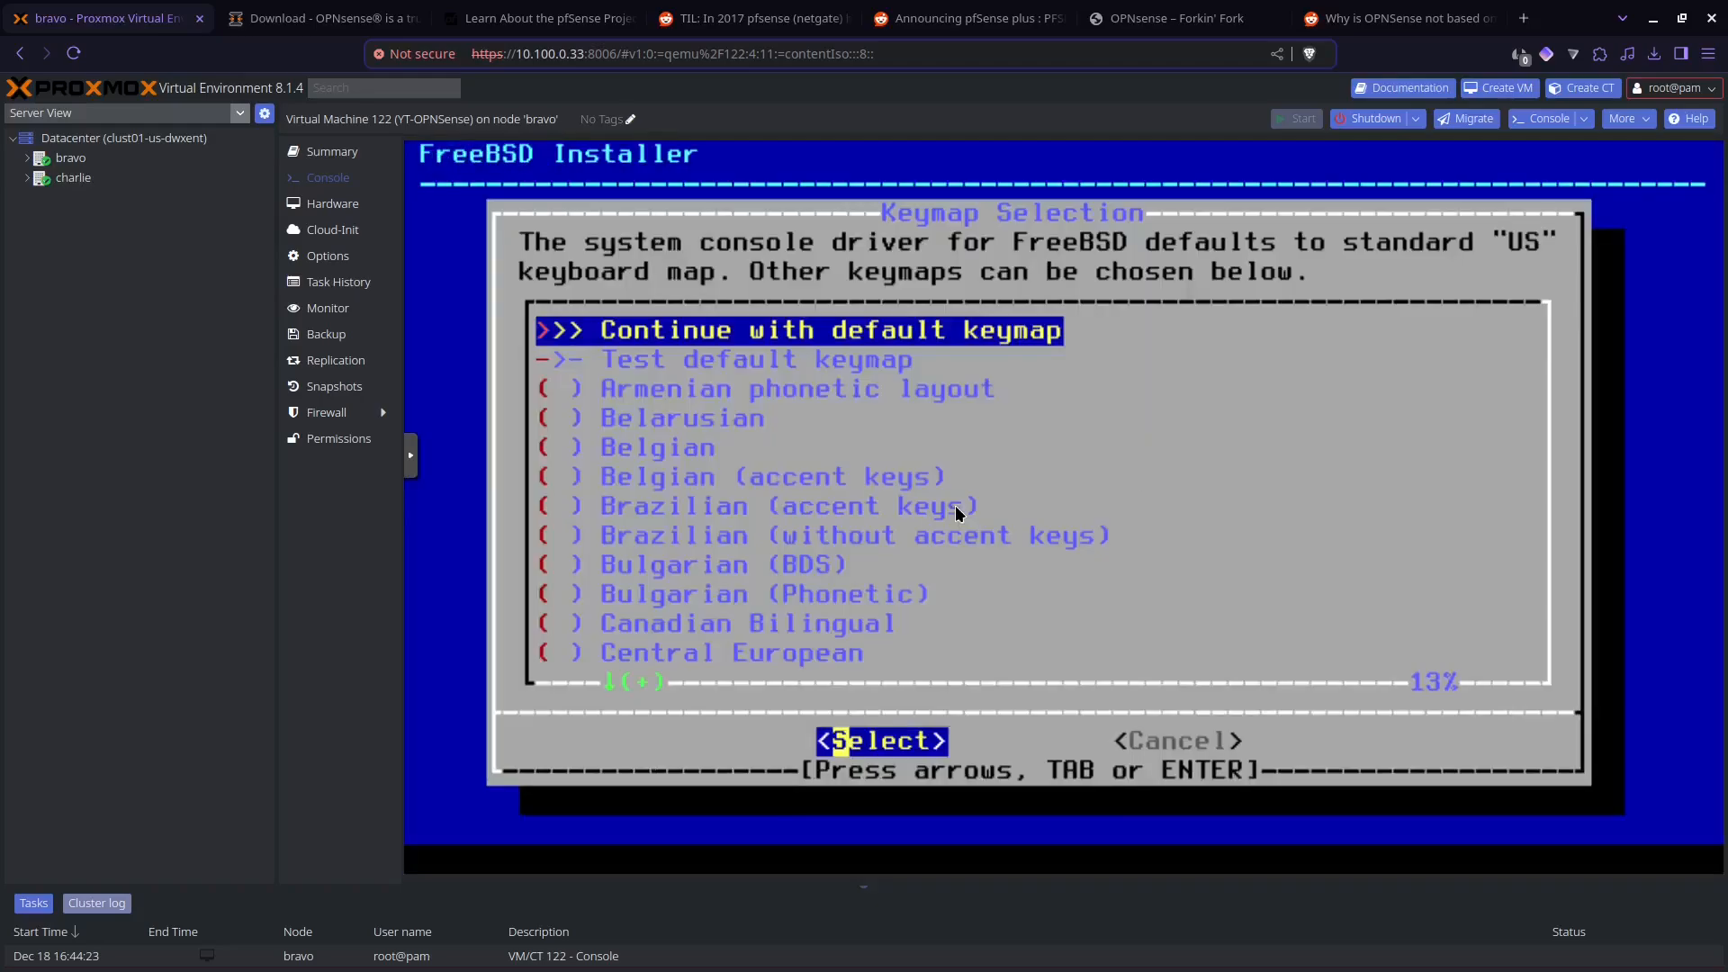
Step: Keep the default keymap and choose the UFS GPT/UEFI Hybrid installation of OPNsense 24.7
key("Return")
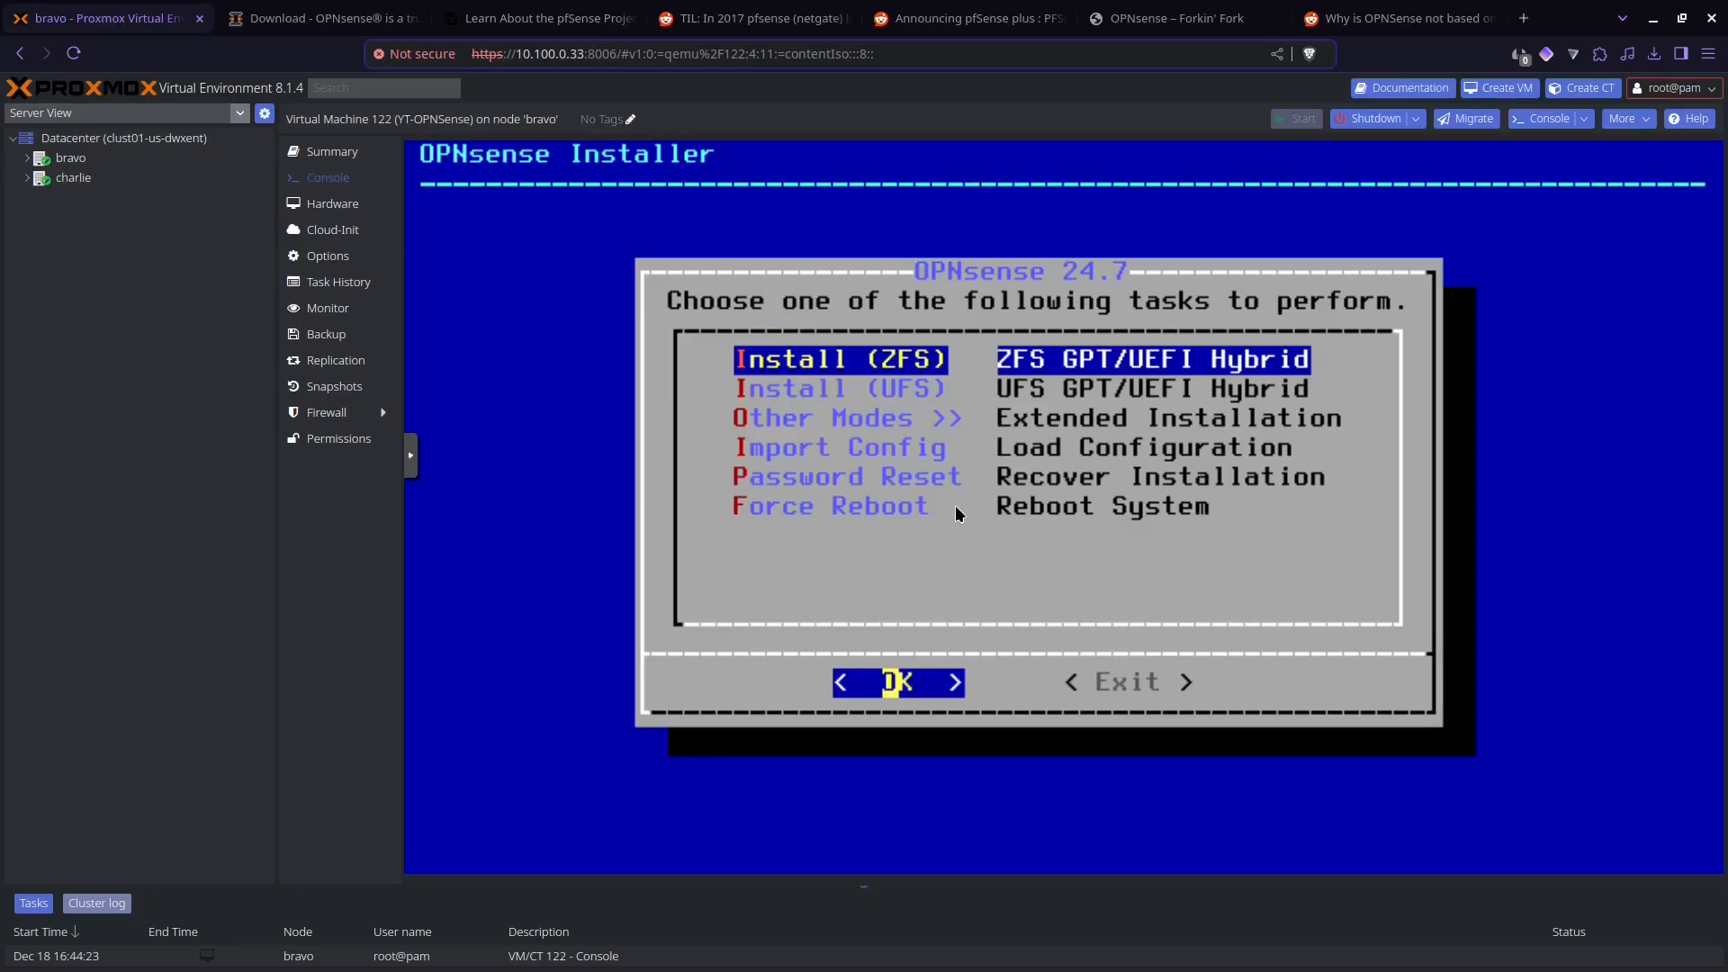
key("Down")
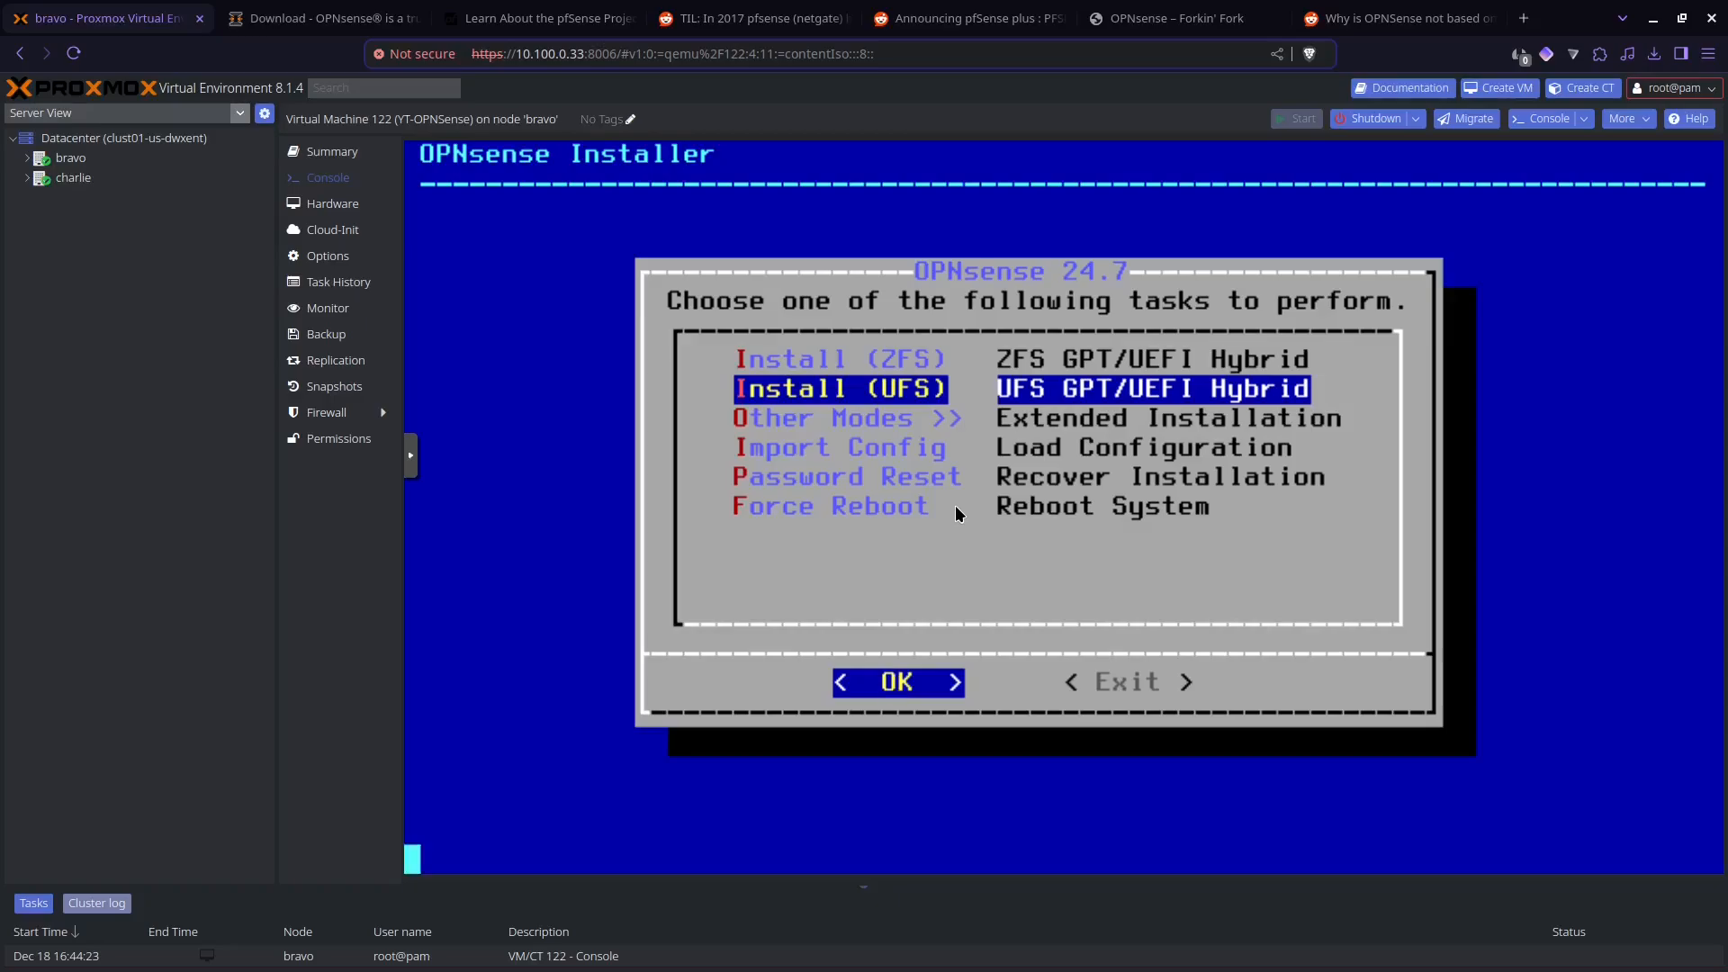
key("Return")
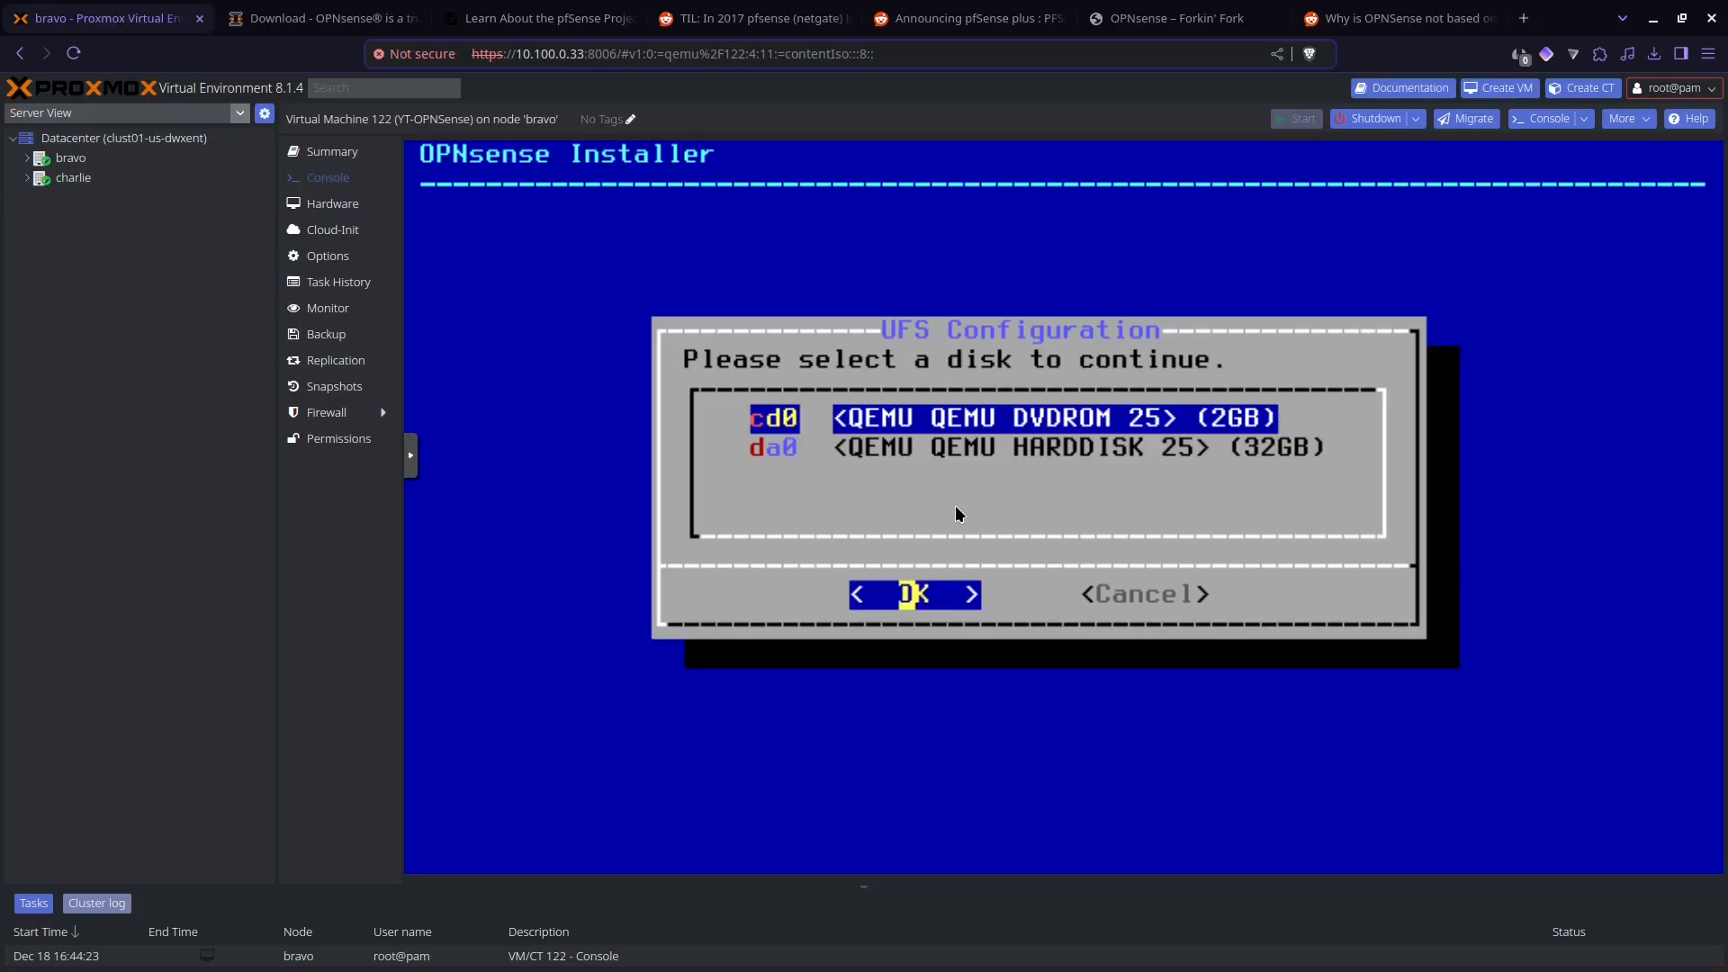
Step: Install to the 32GB hard disk da0 with the recommended 8GB swap partition, agreeing to destroy the disk's contents
key("Down")
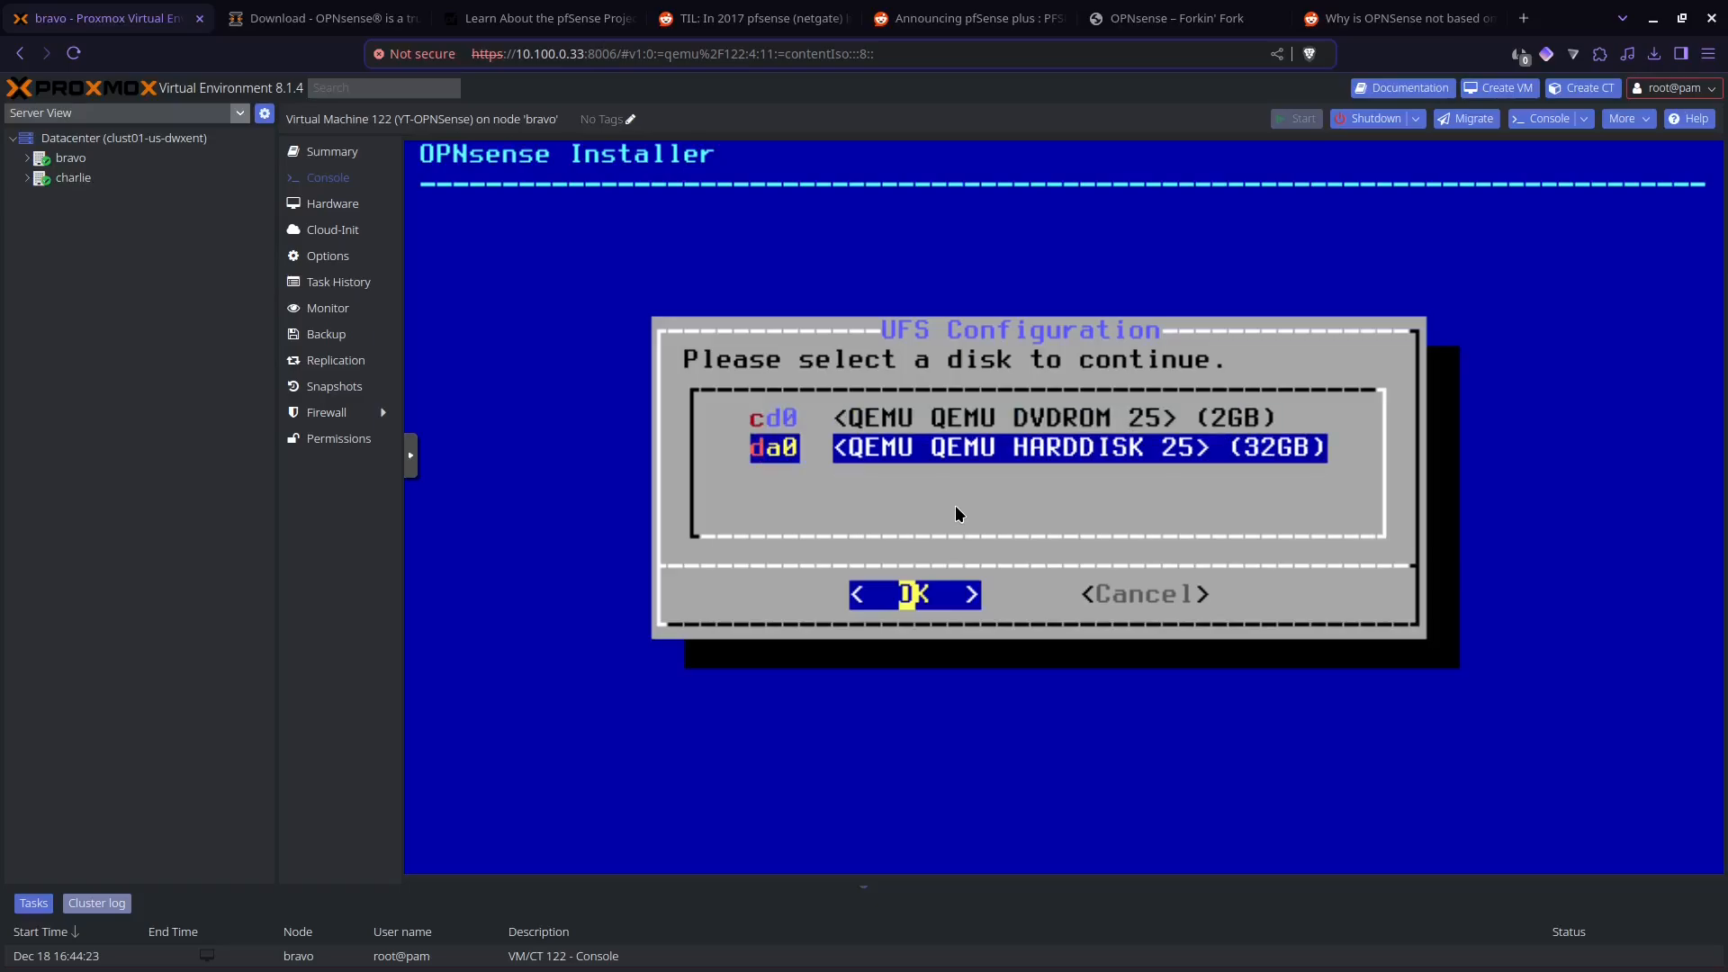
key("Return")
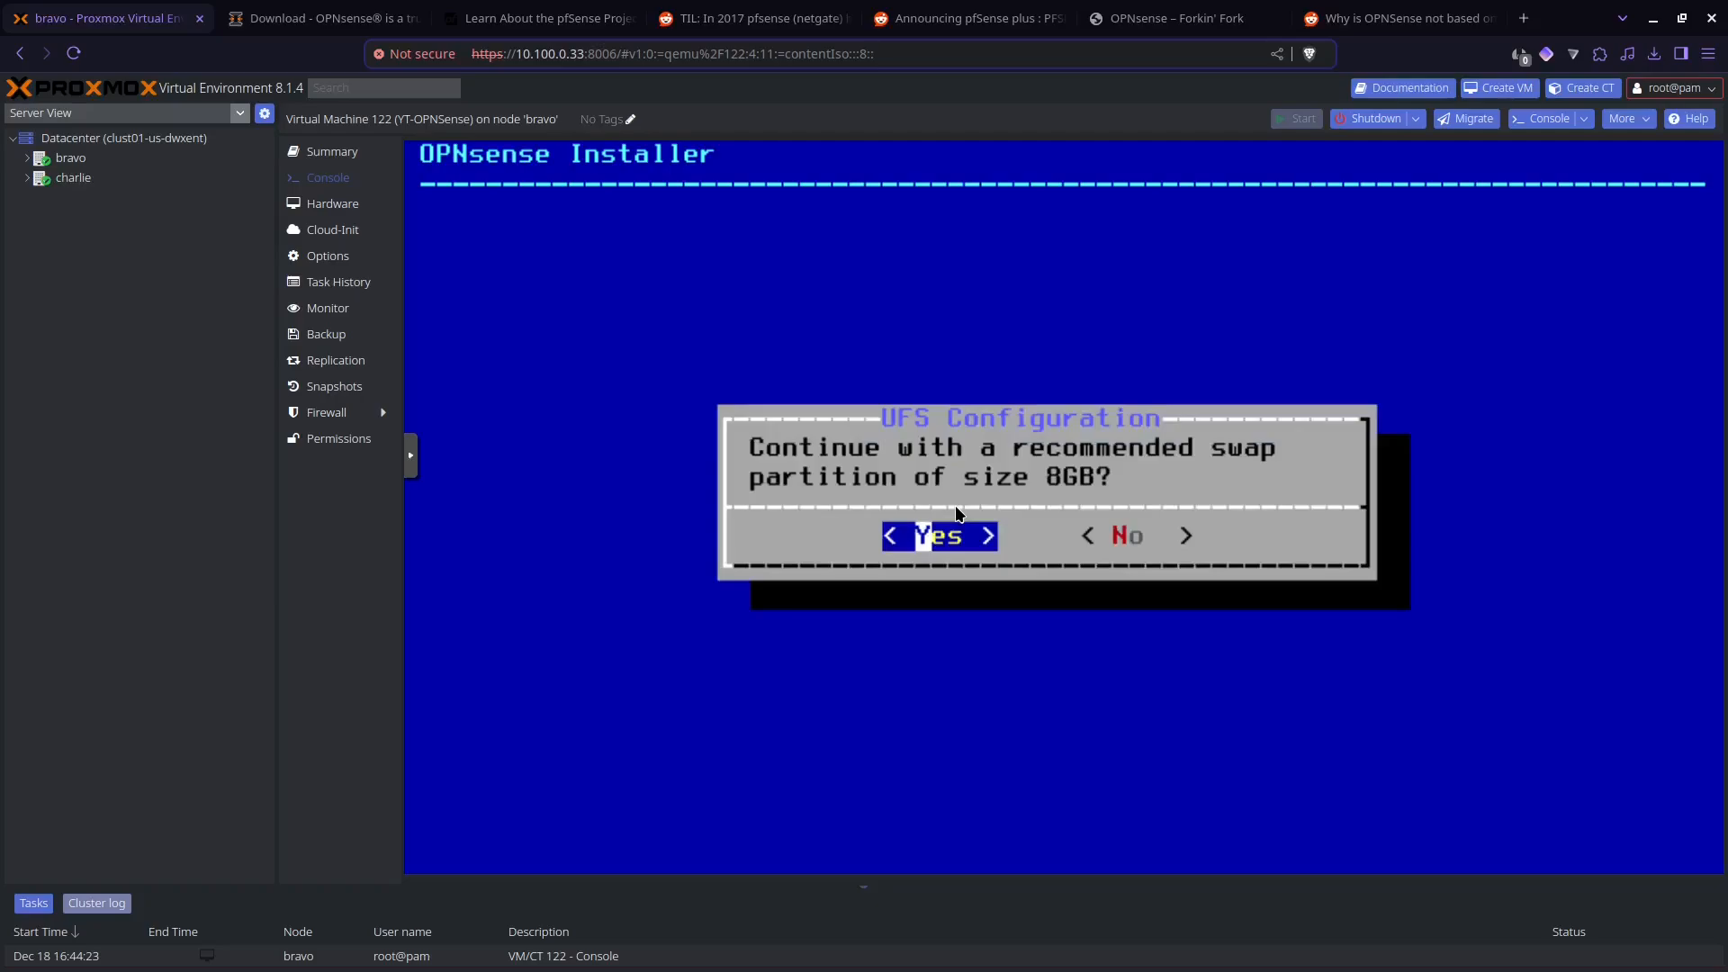
key("Return")
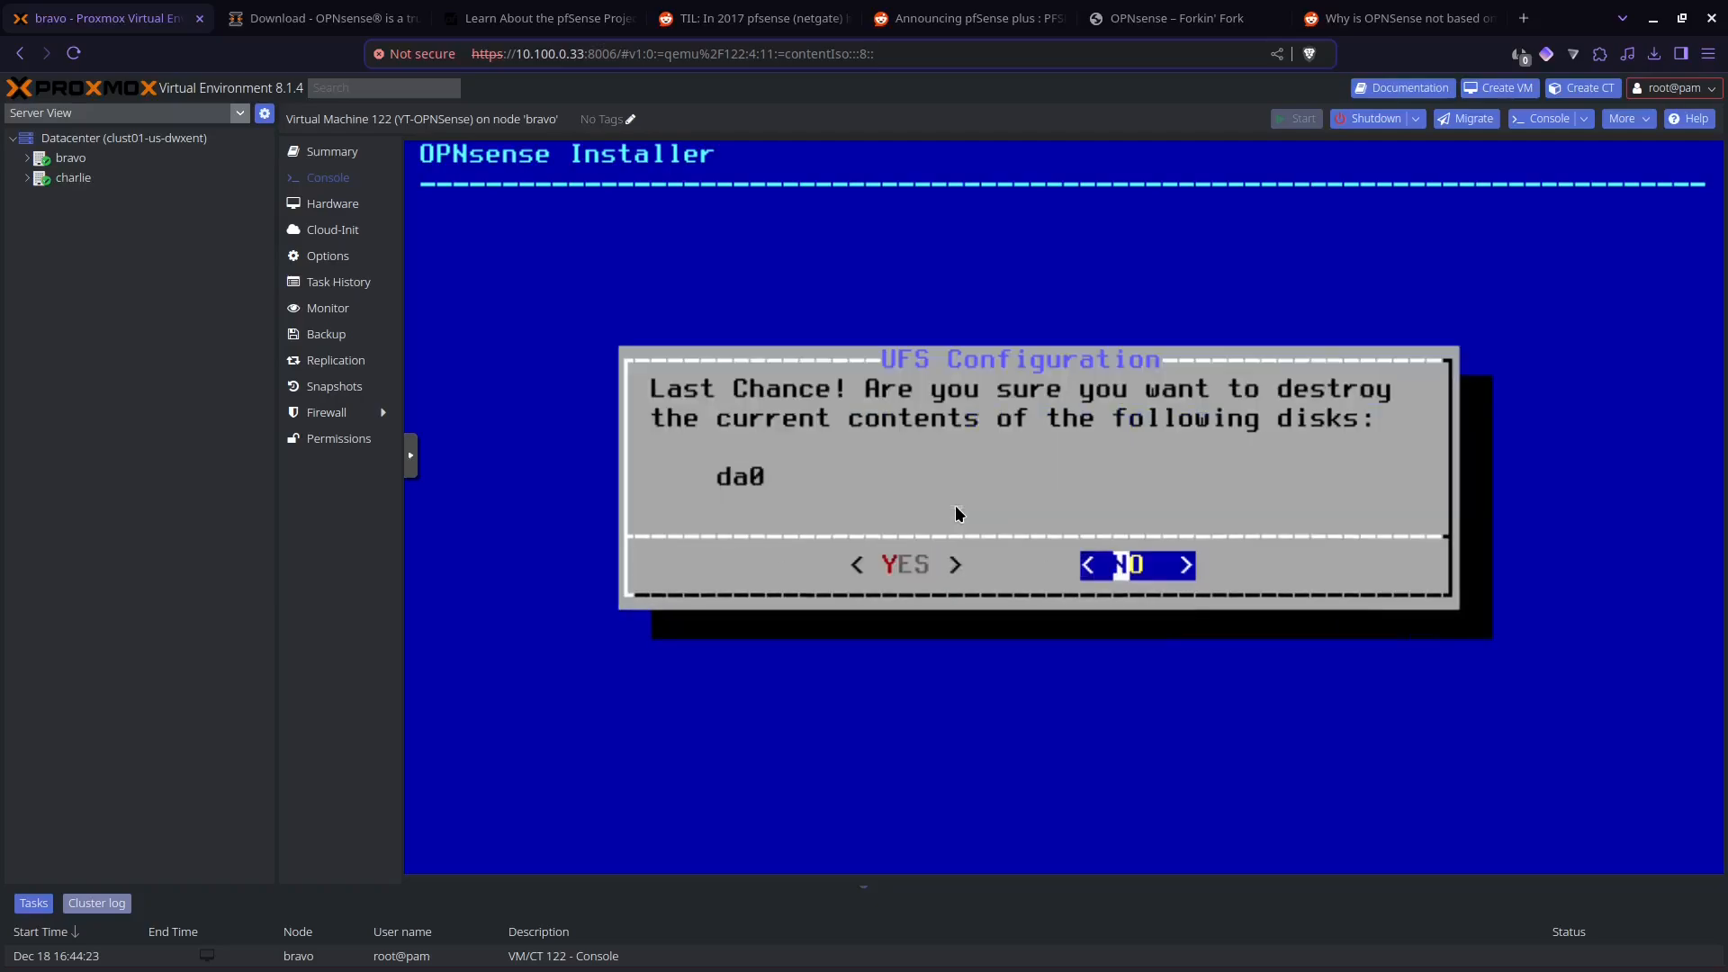
key("Left")
key("Return")
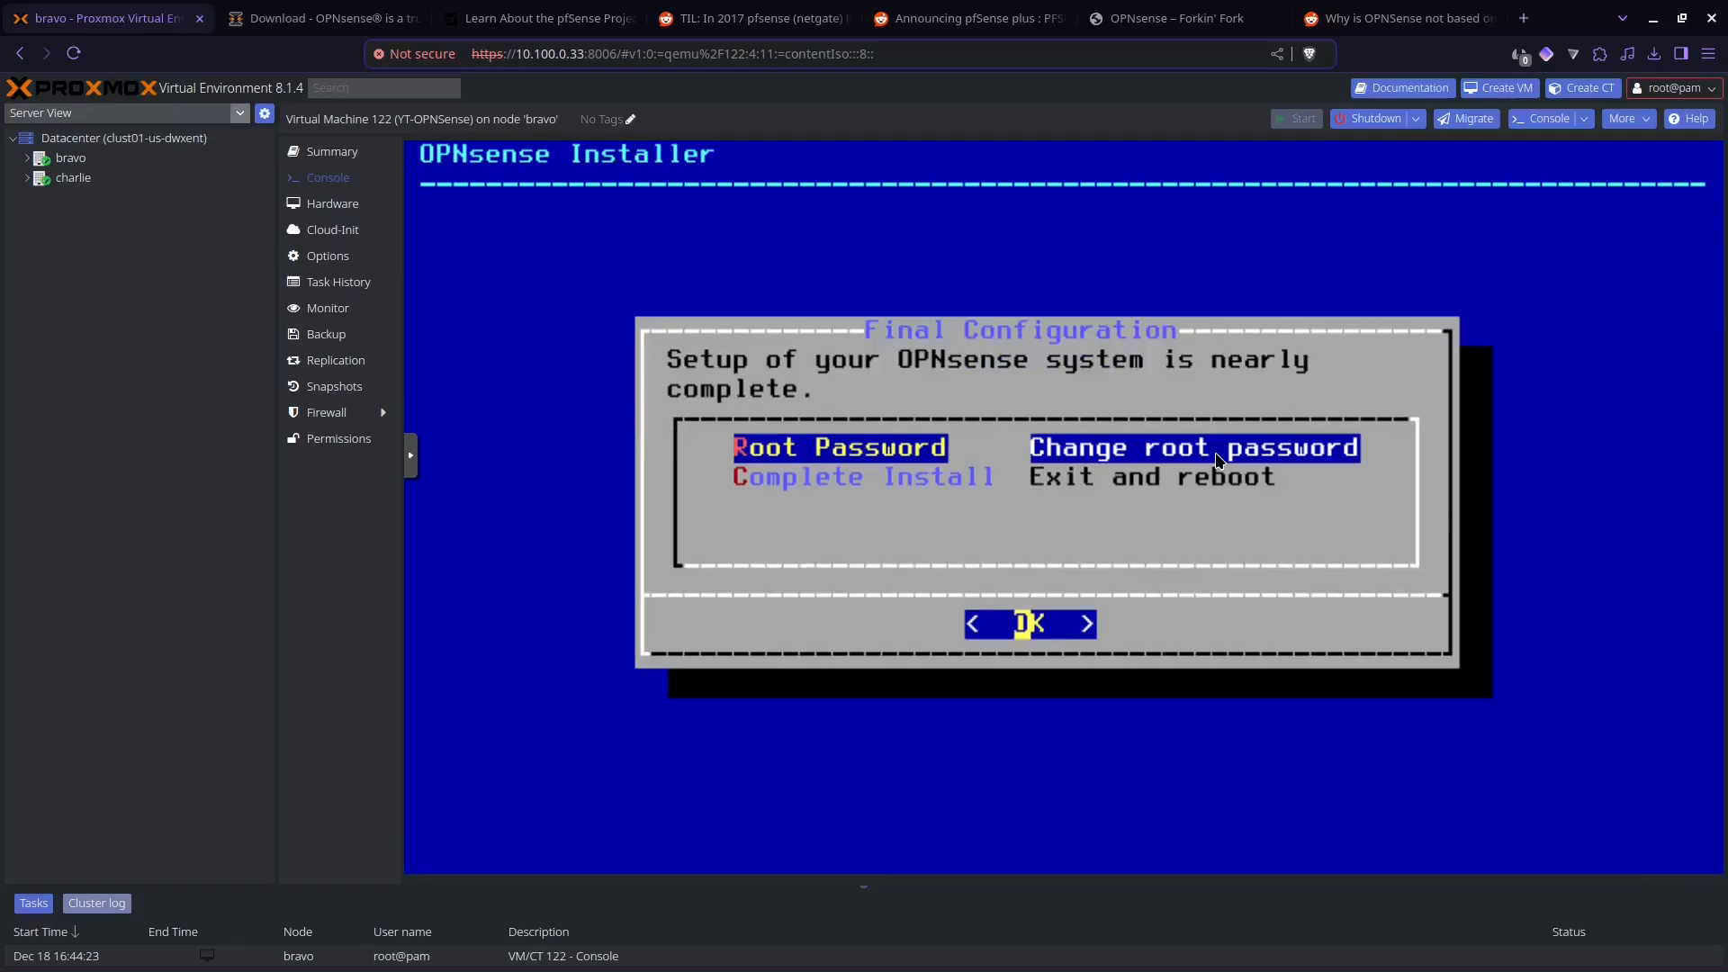
Step: Try to set and confirm the root account password in the installer's final configuration
key("Return")
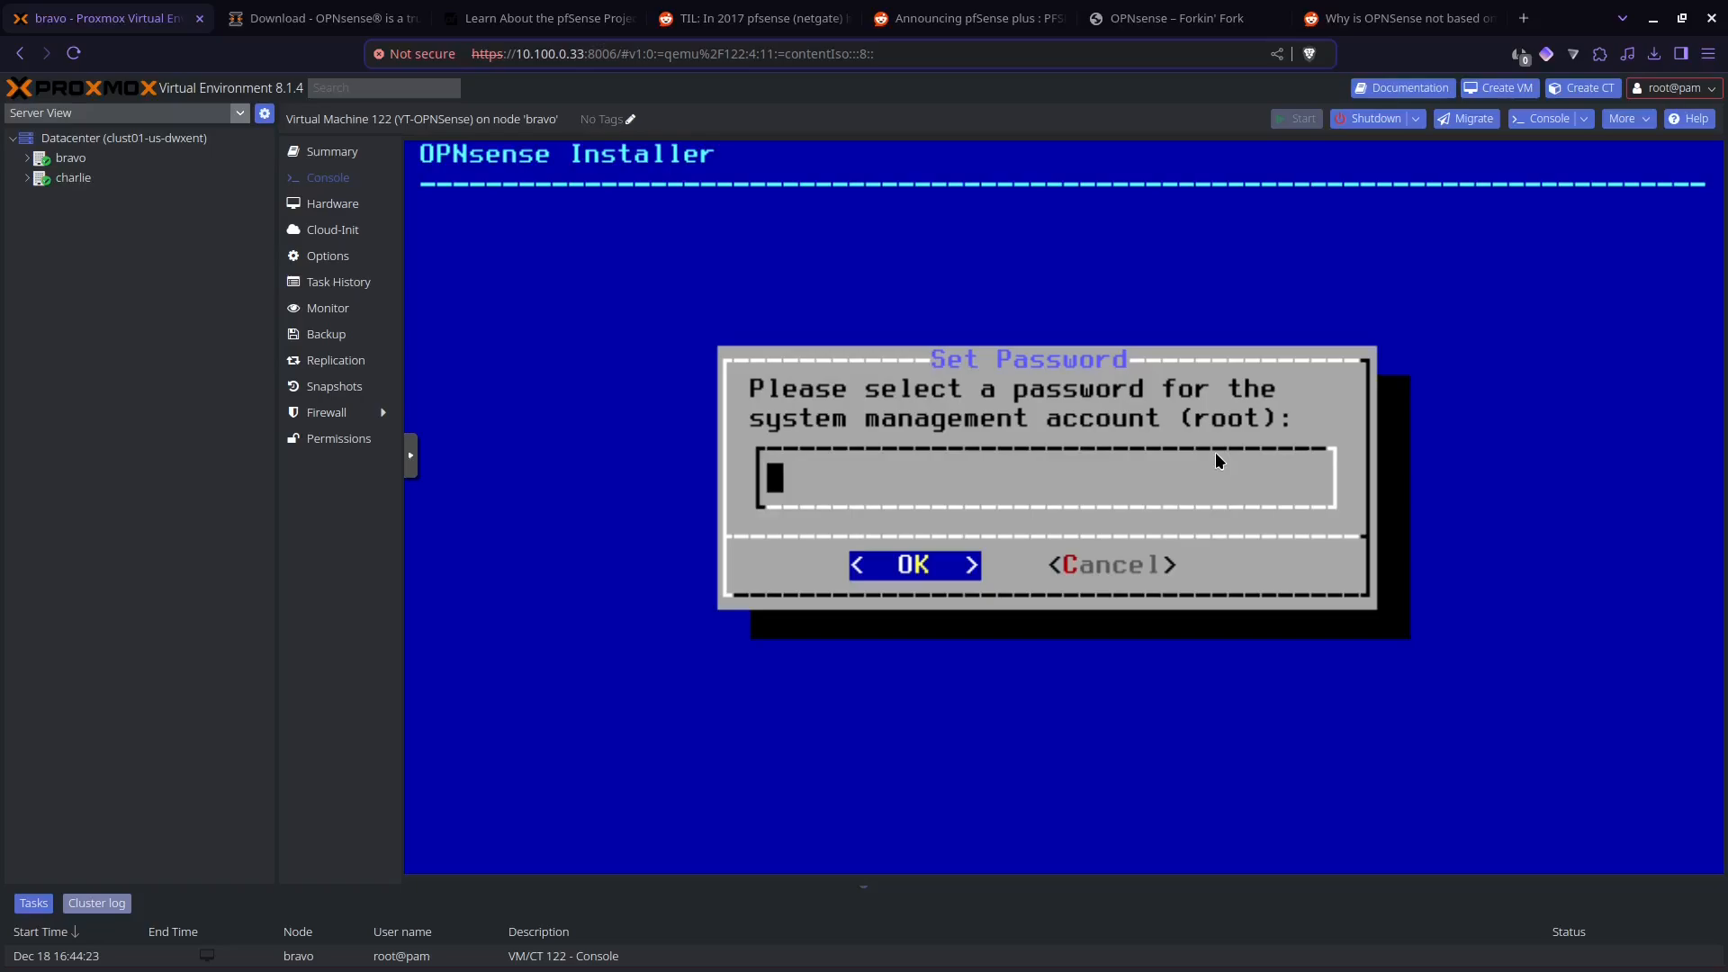
type("opnsense")
key("Return")
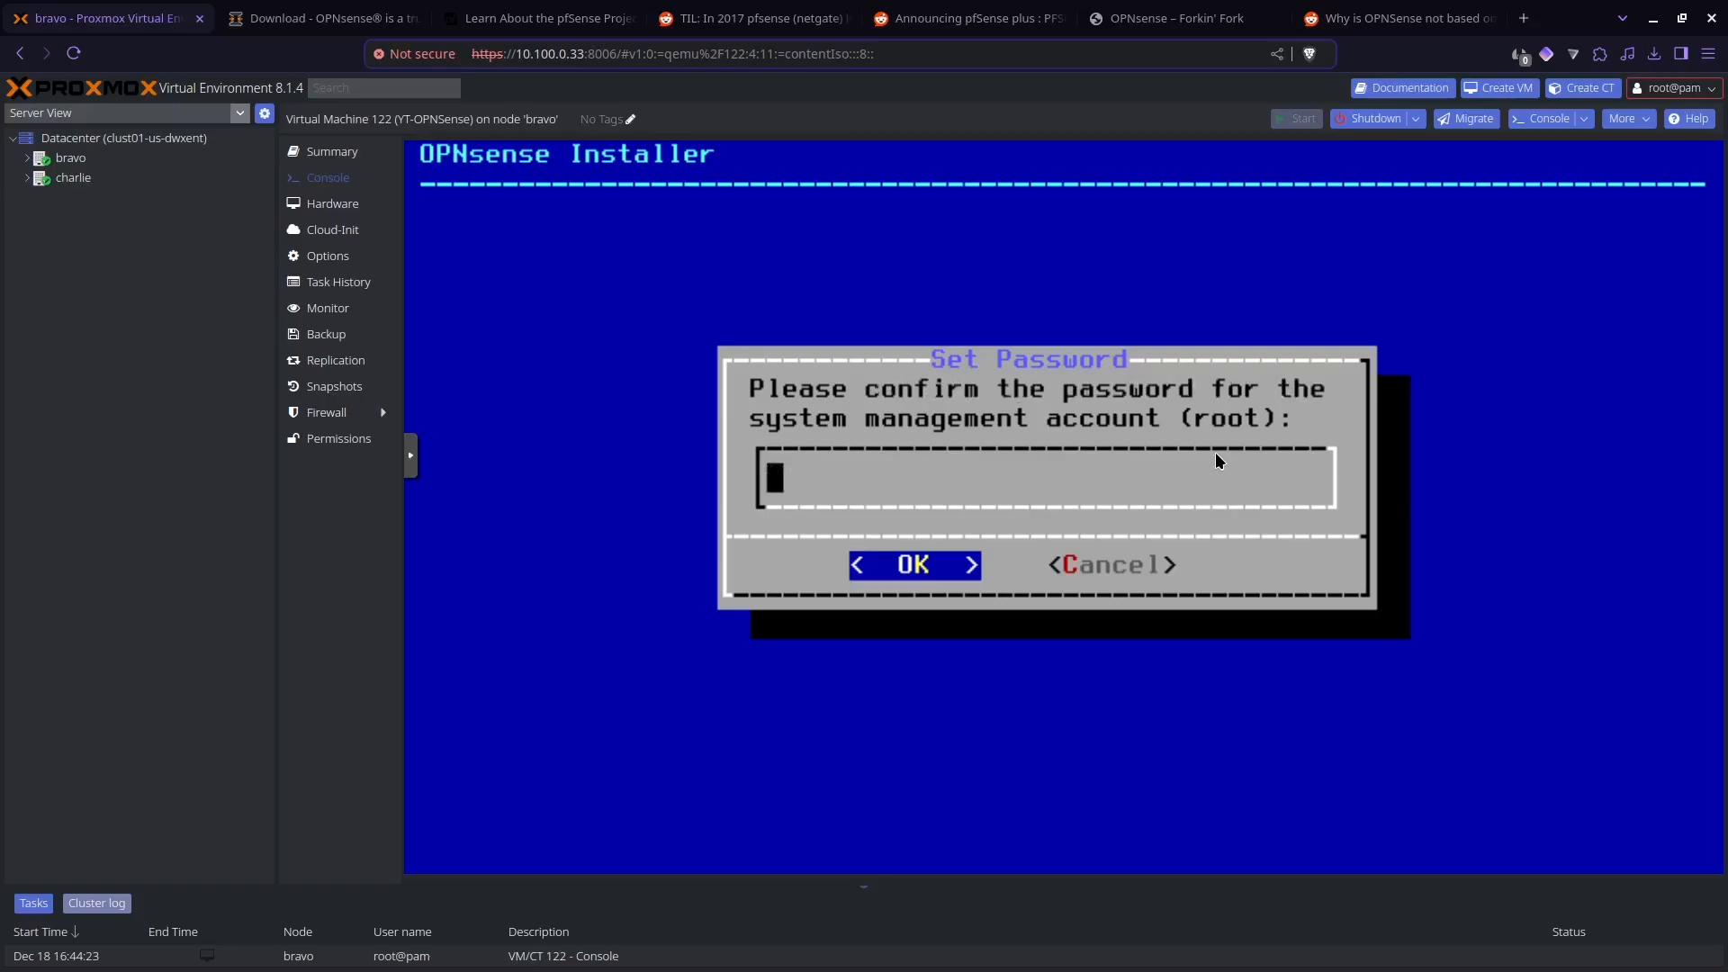
type("opnsense")
key("Return")
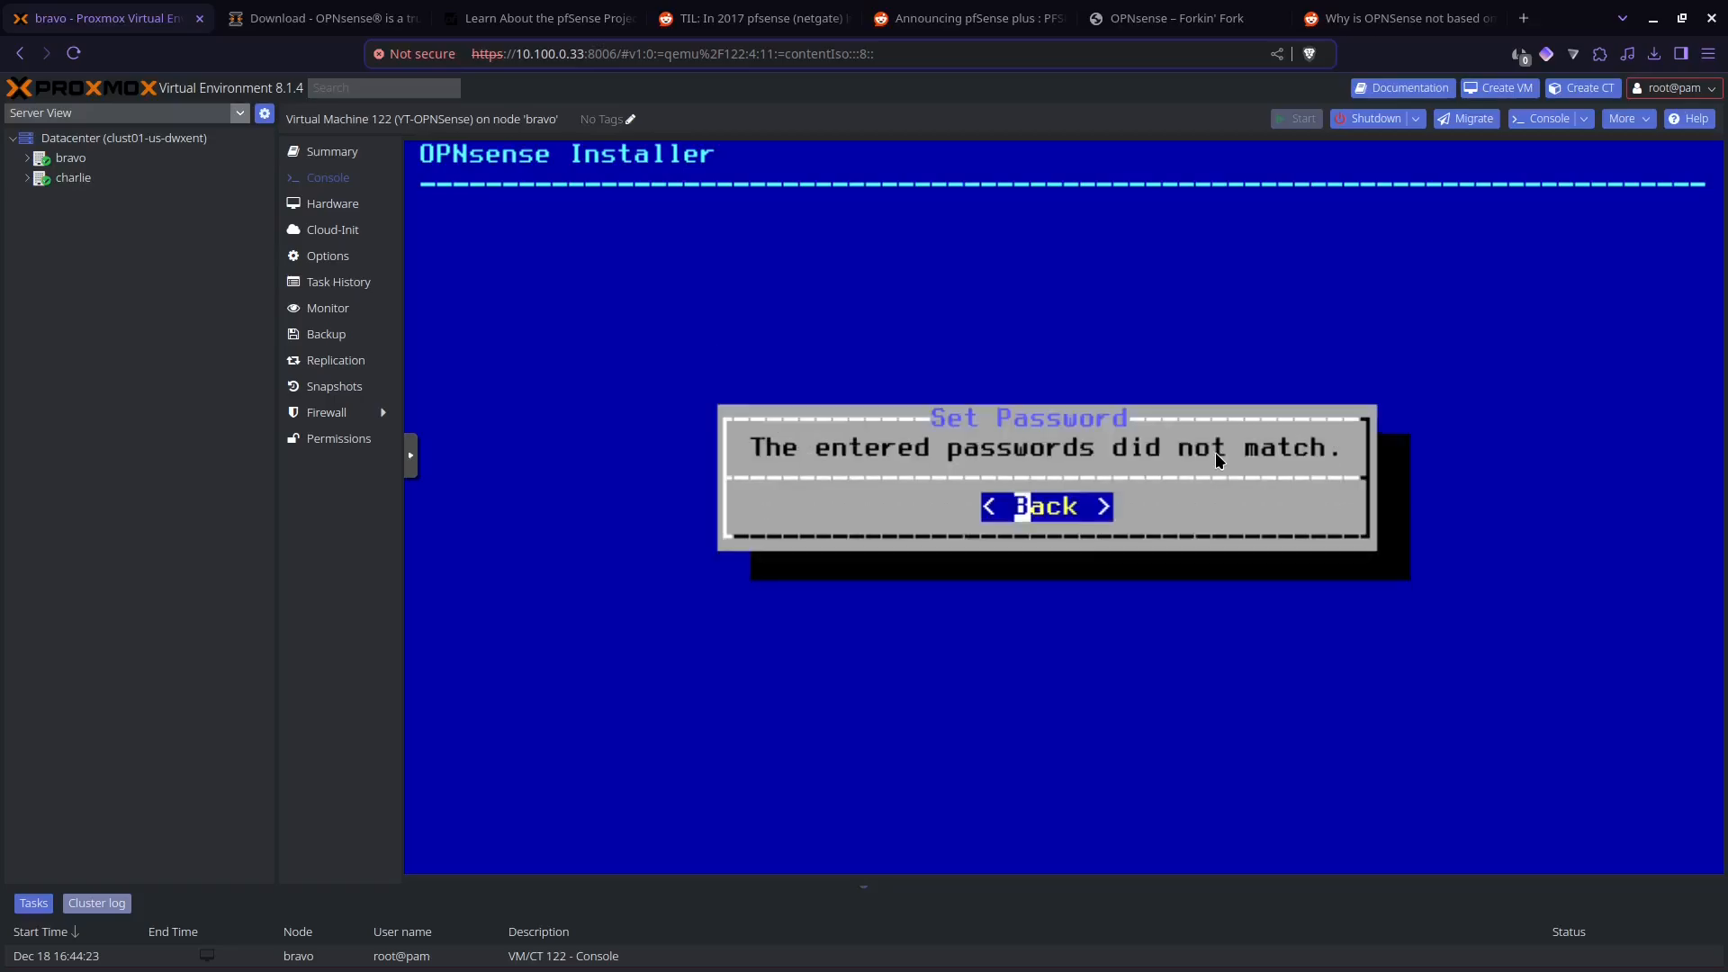
key("Return")
Step: Enter the root password for the system management account again and confirm it
key("Return")
type("op")
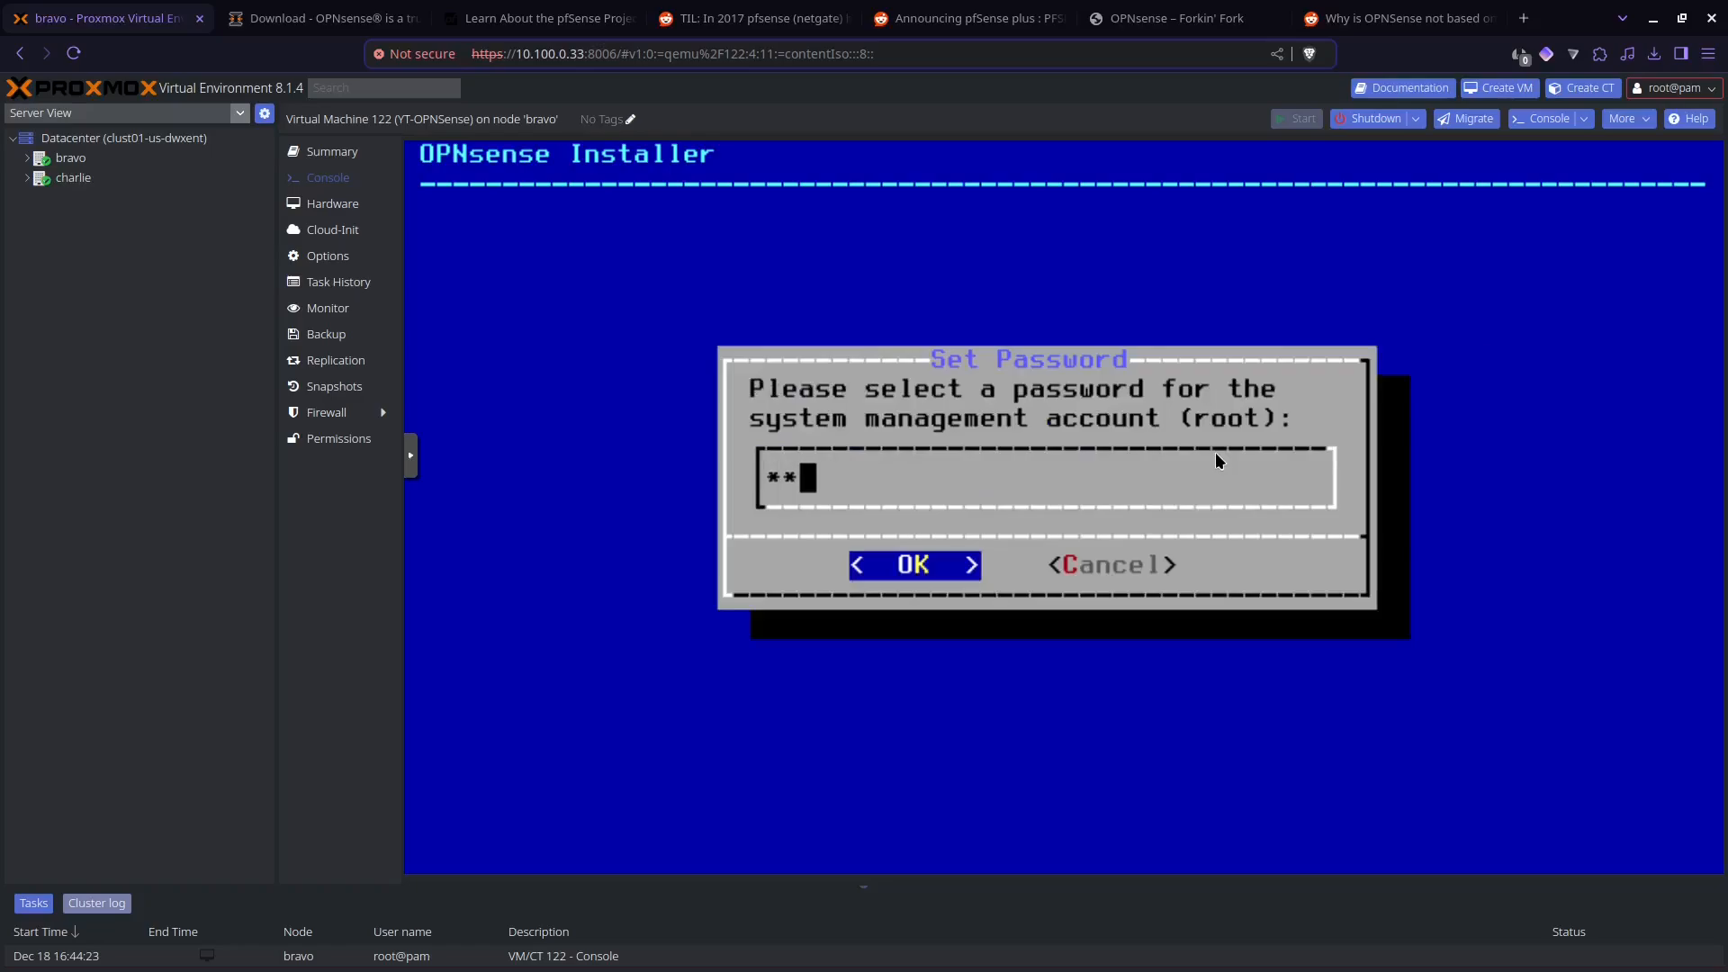
type("nsen")
key("BackSpace")
key("BackSpace")
key("BackSpace")
key("BackSpace")
key("BackSpace")
key("BackSpace")
type("opnsense")
key("Return")
type("opns")
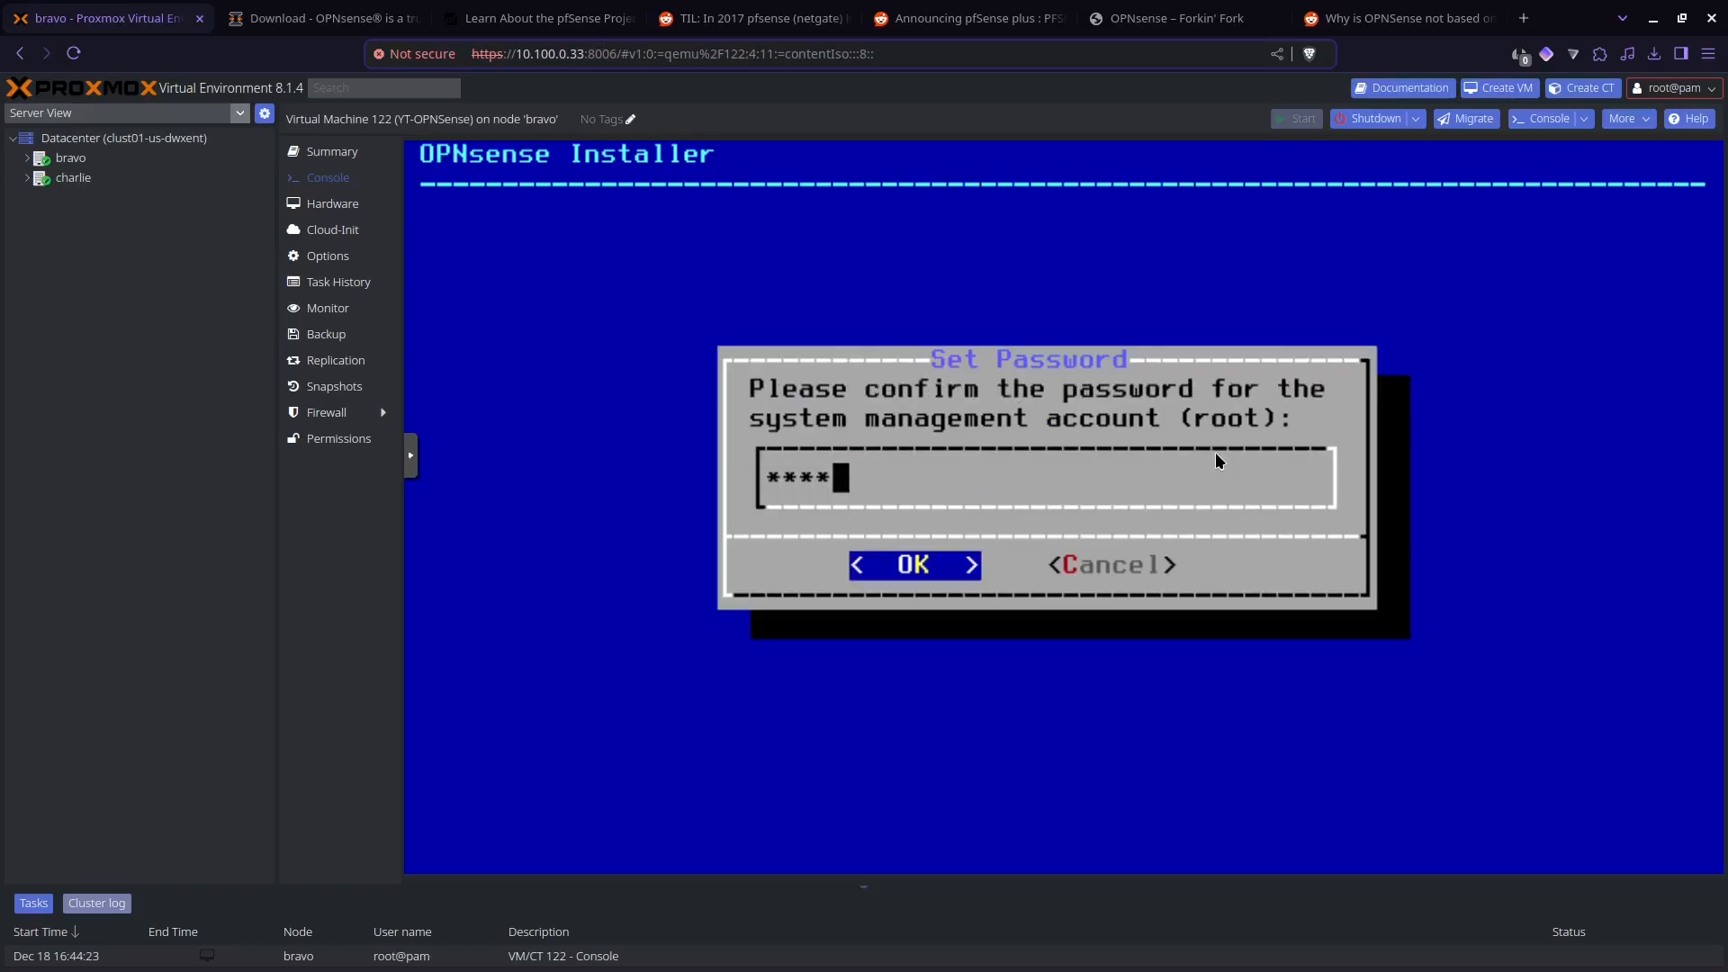
type("ense")
key("Return")
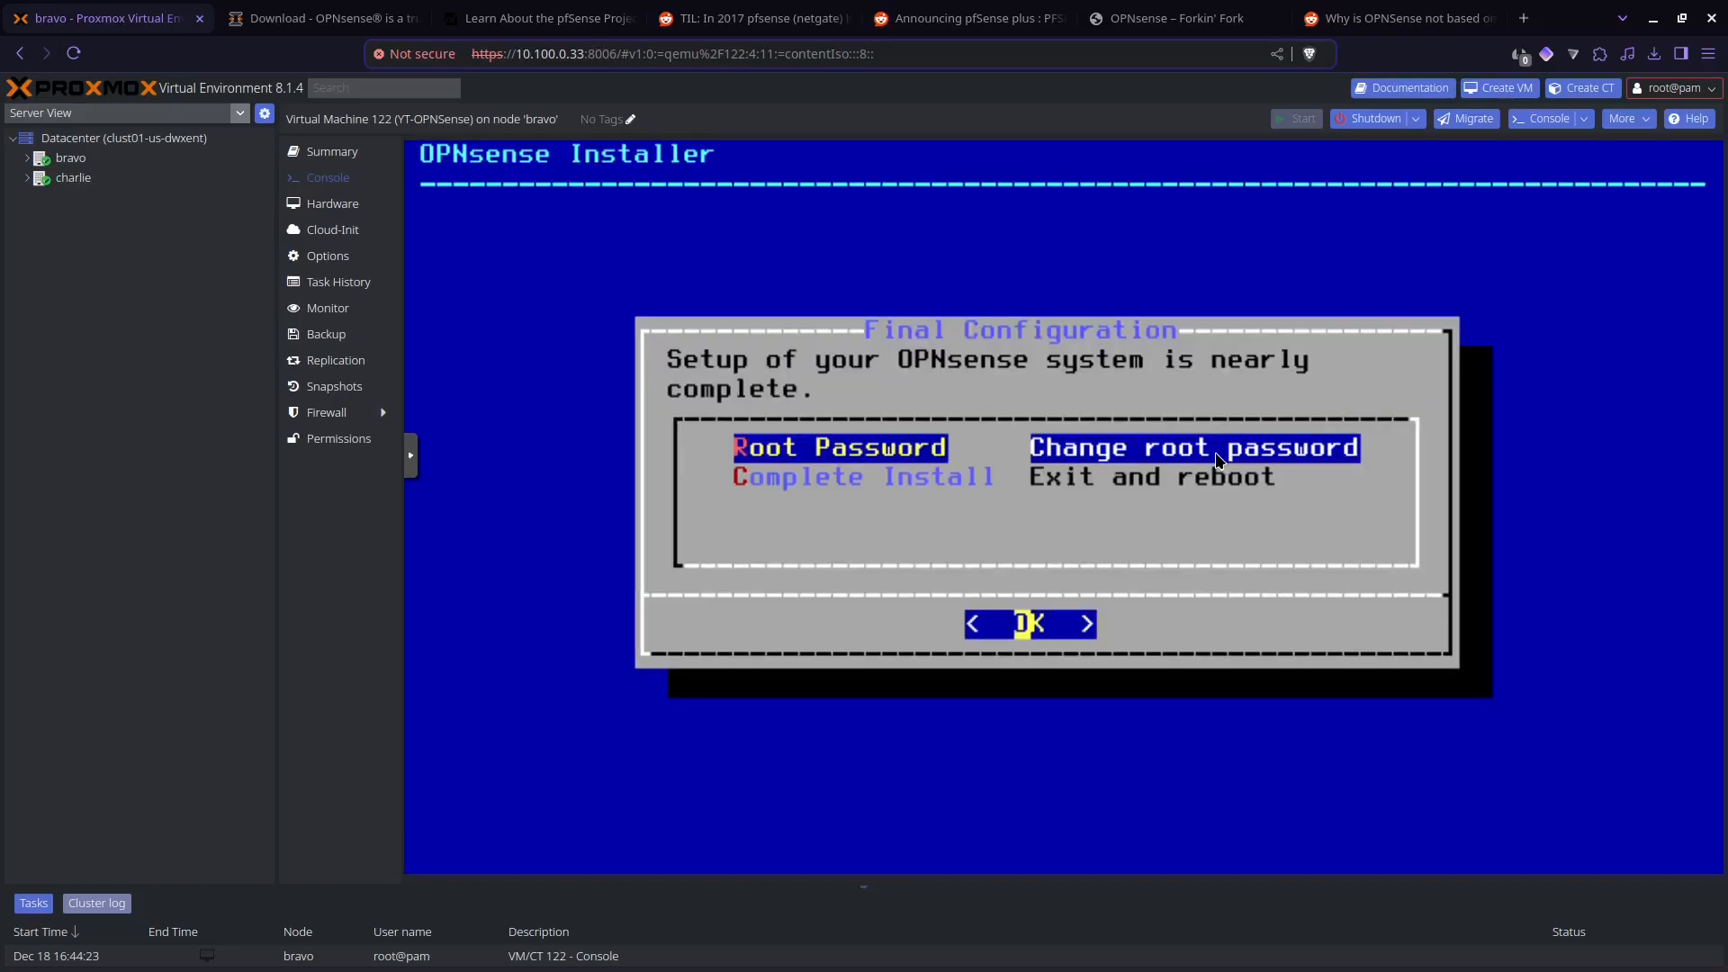
Step: Complete the install with a reboot and log in to the OPNsense console as root with the account password
key("Down")
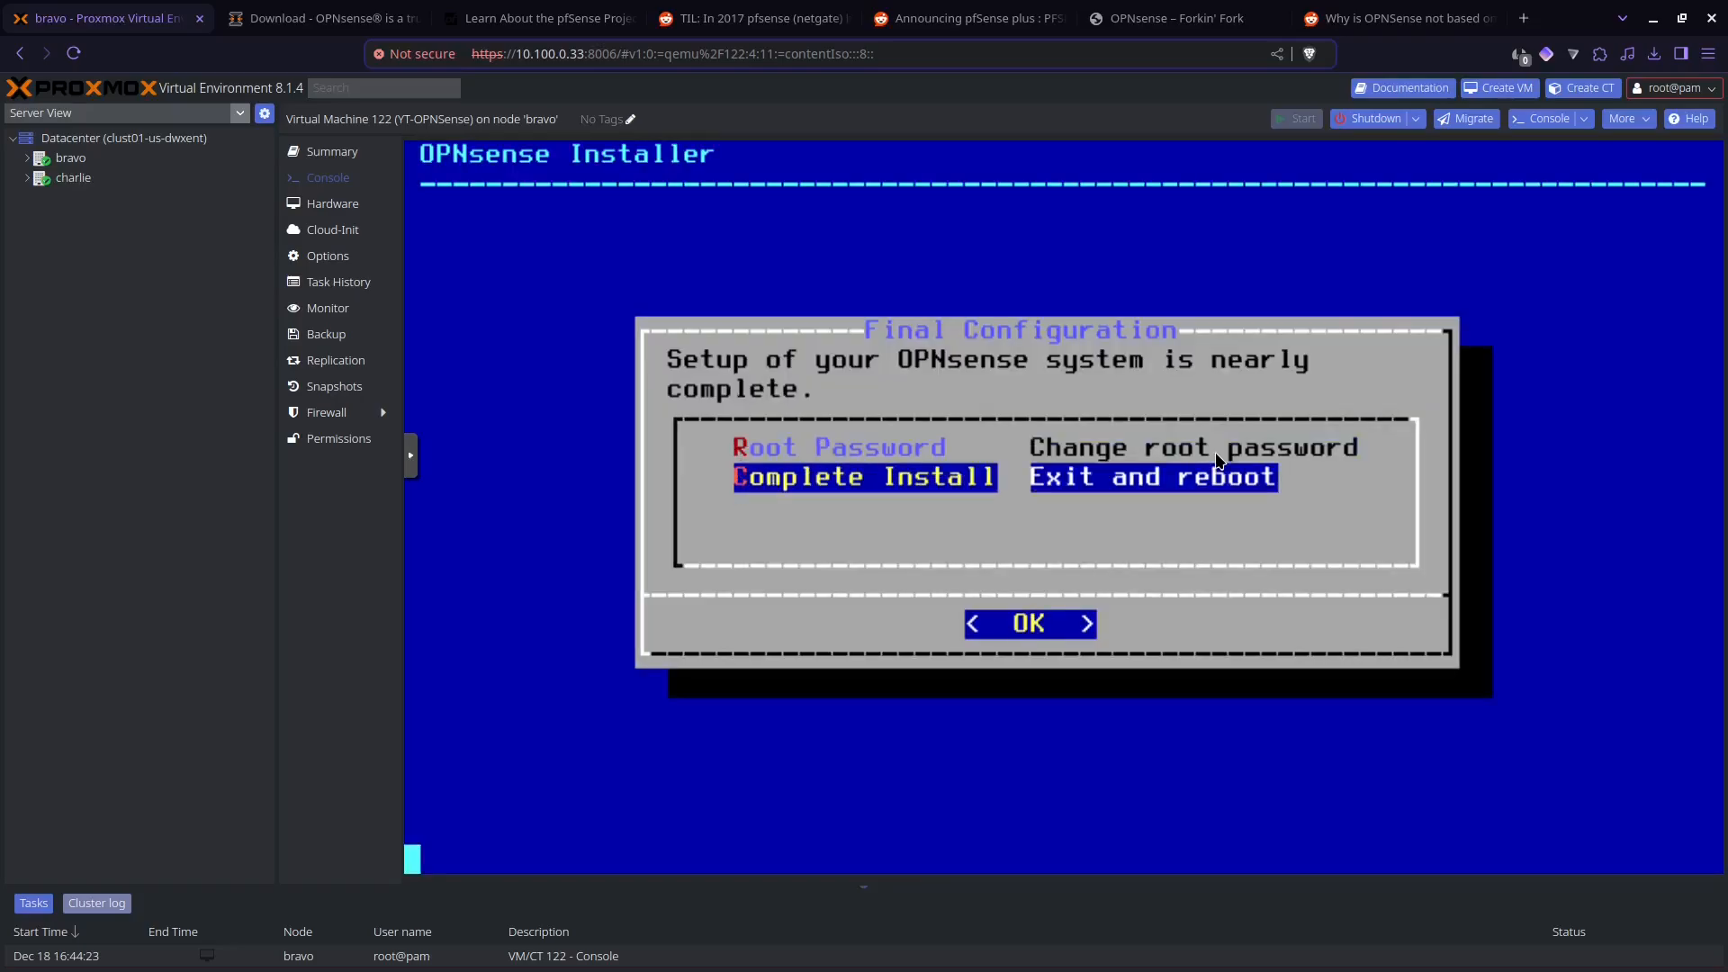
key("Return")
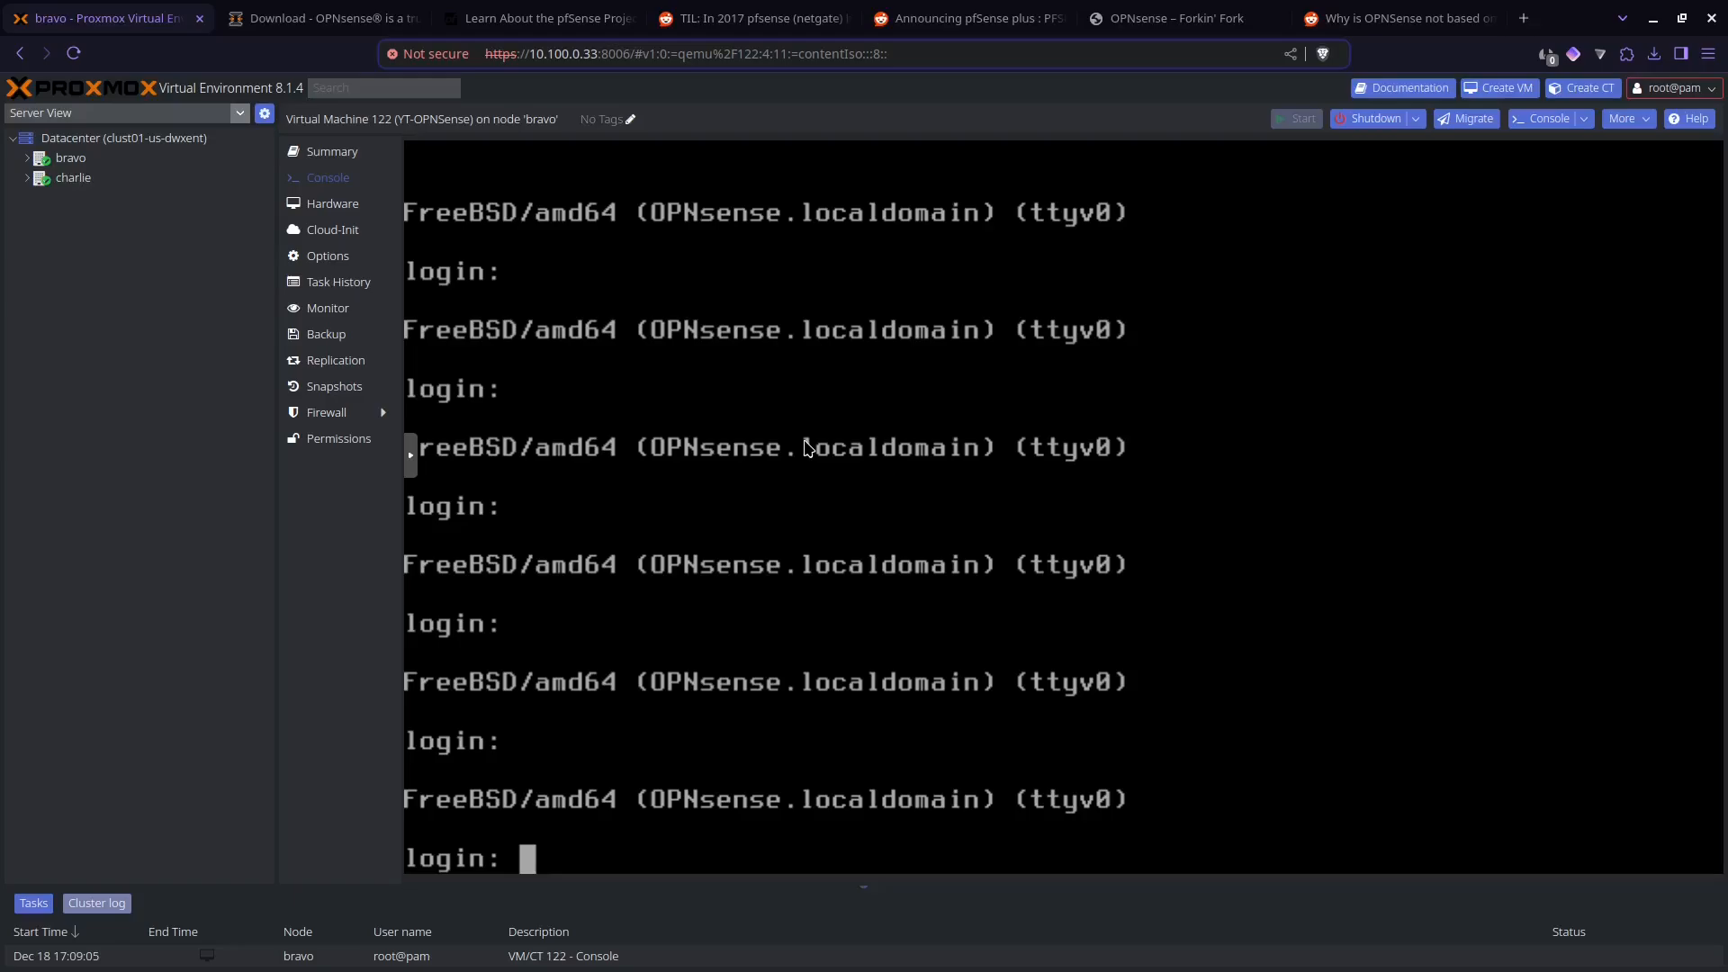
type("root")
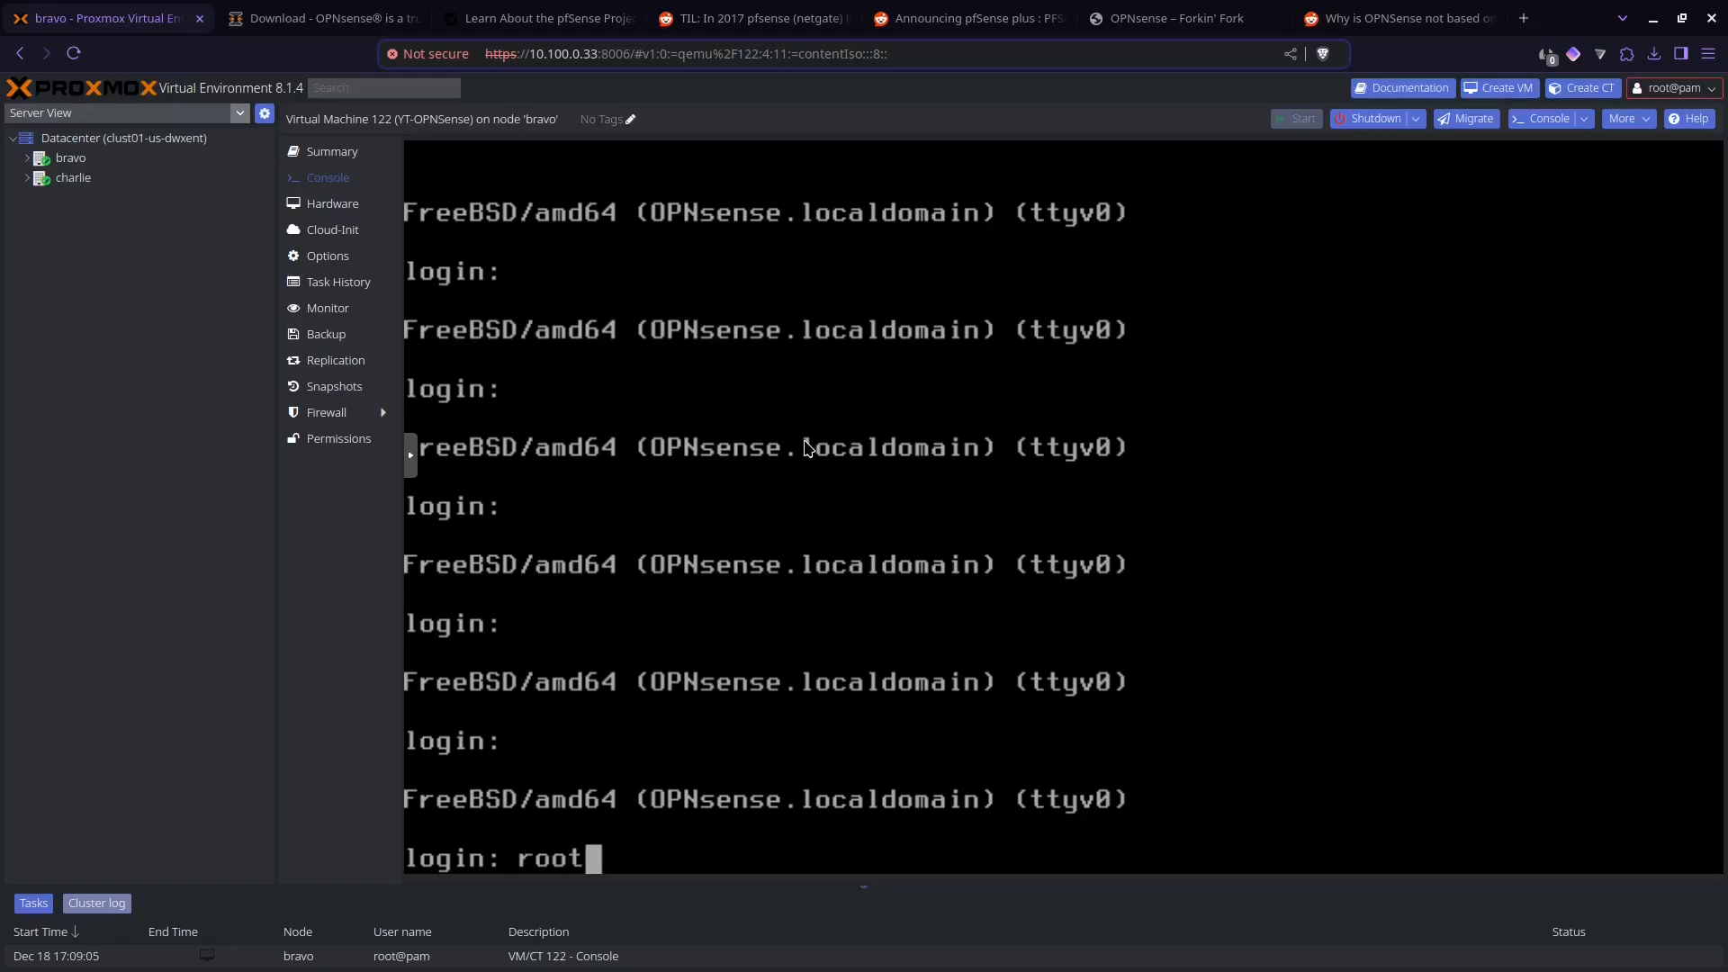
key("Return")
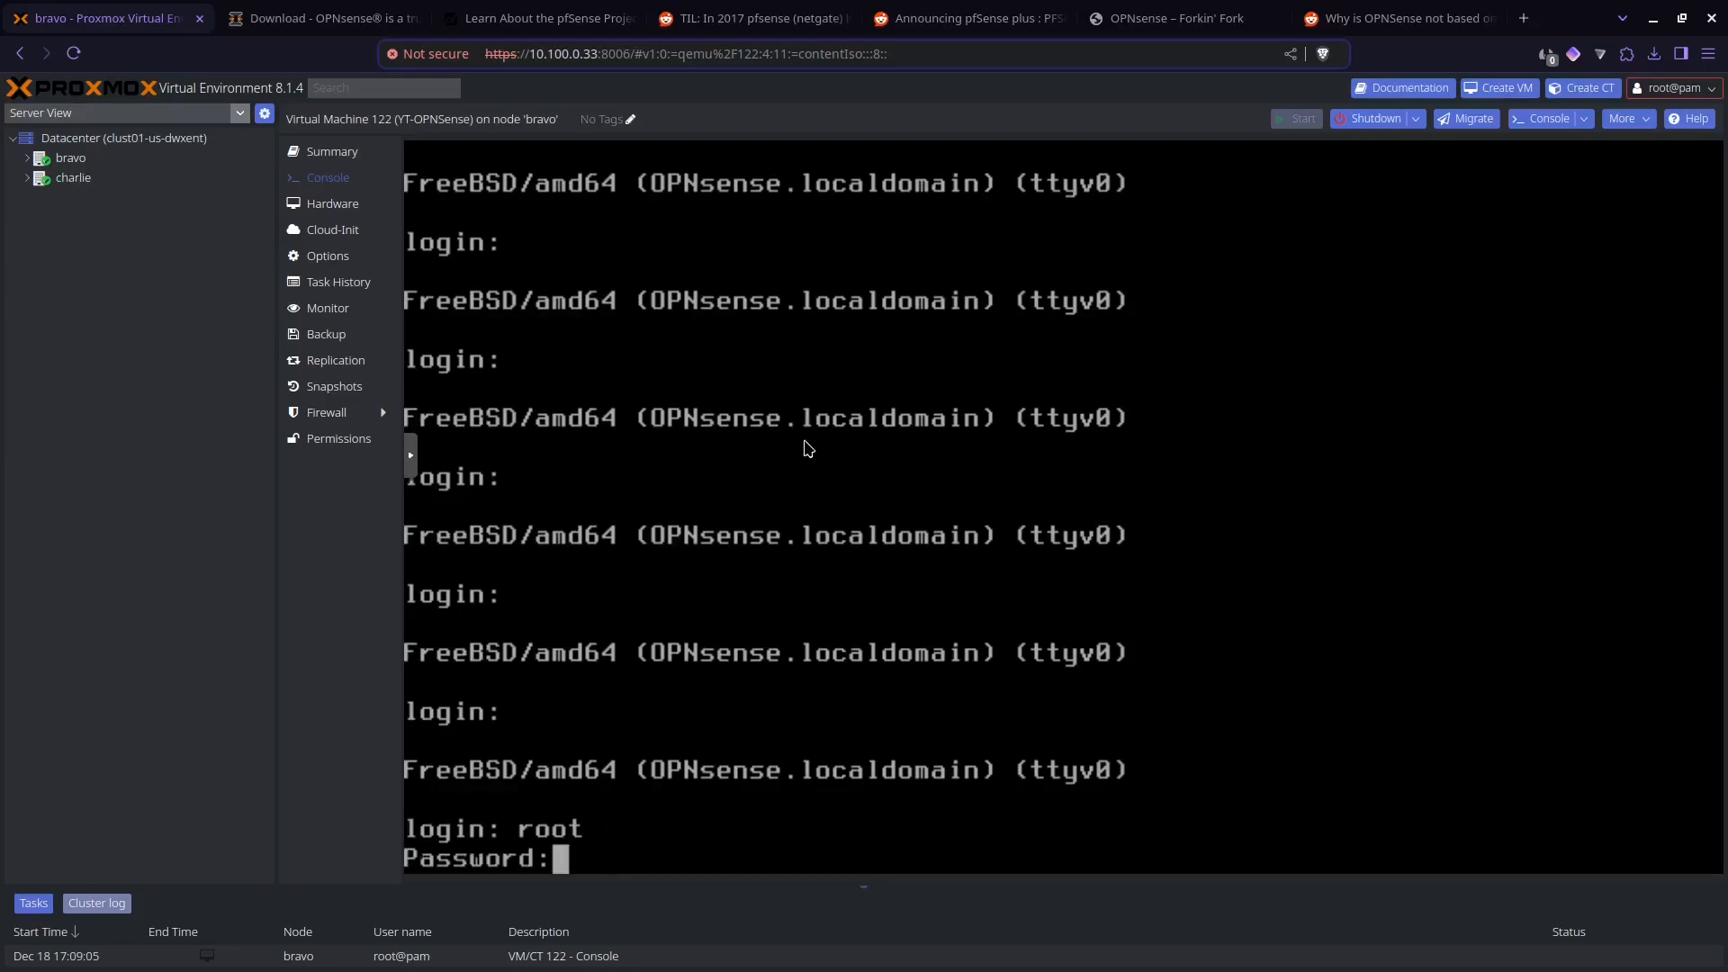
key("Return")
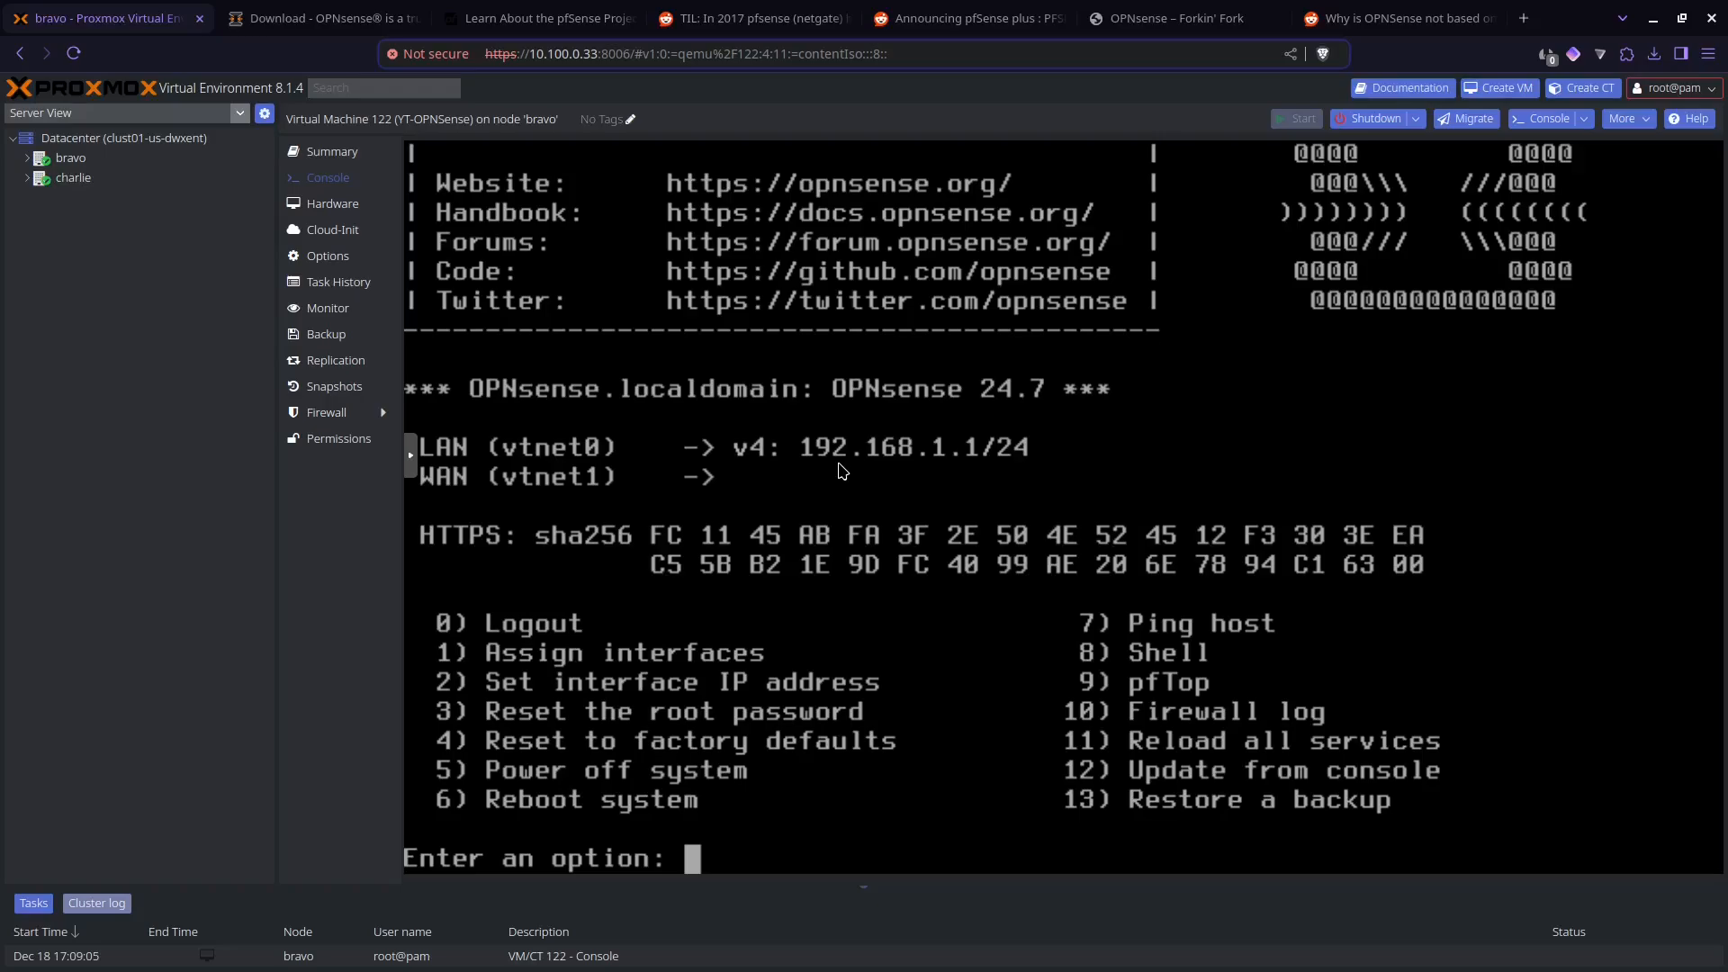
Step: Start assigning interfaces with option 1 of the console menu, declining LAGG and VLAN configuration
type("1")
key("Return")
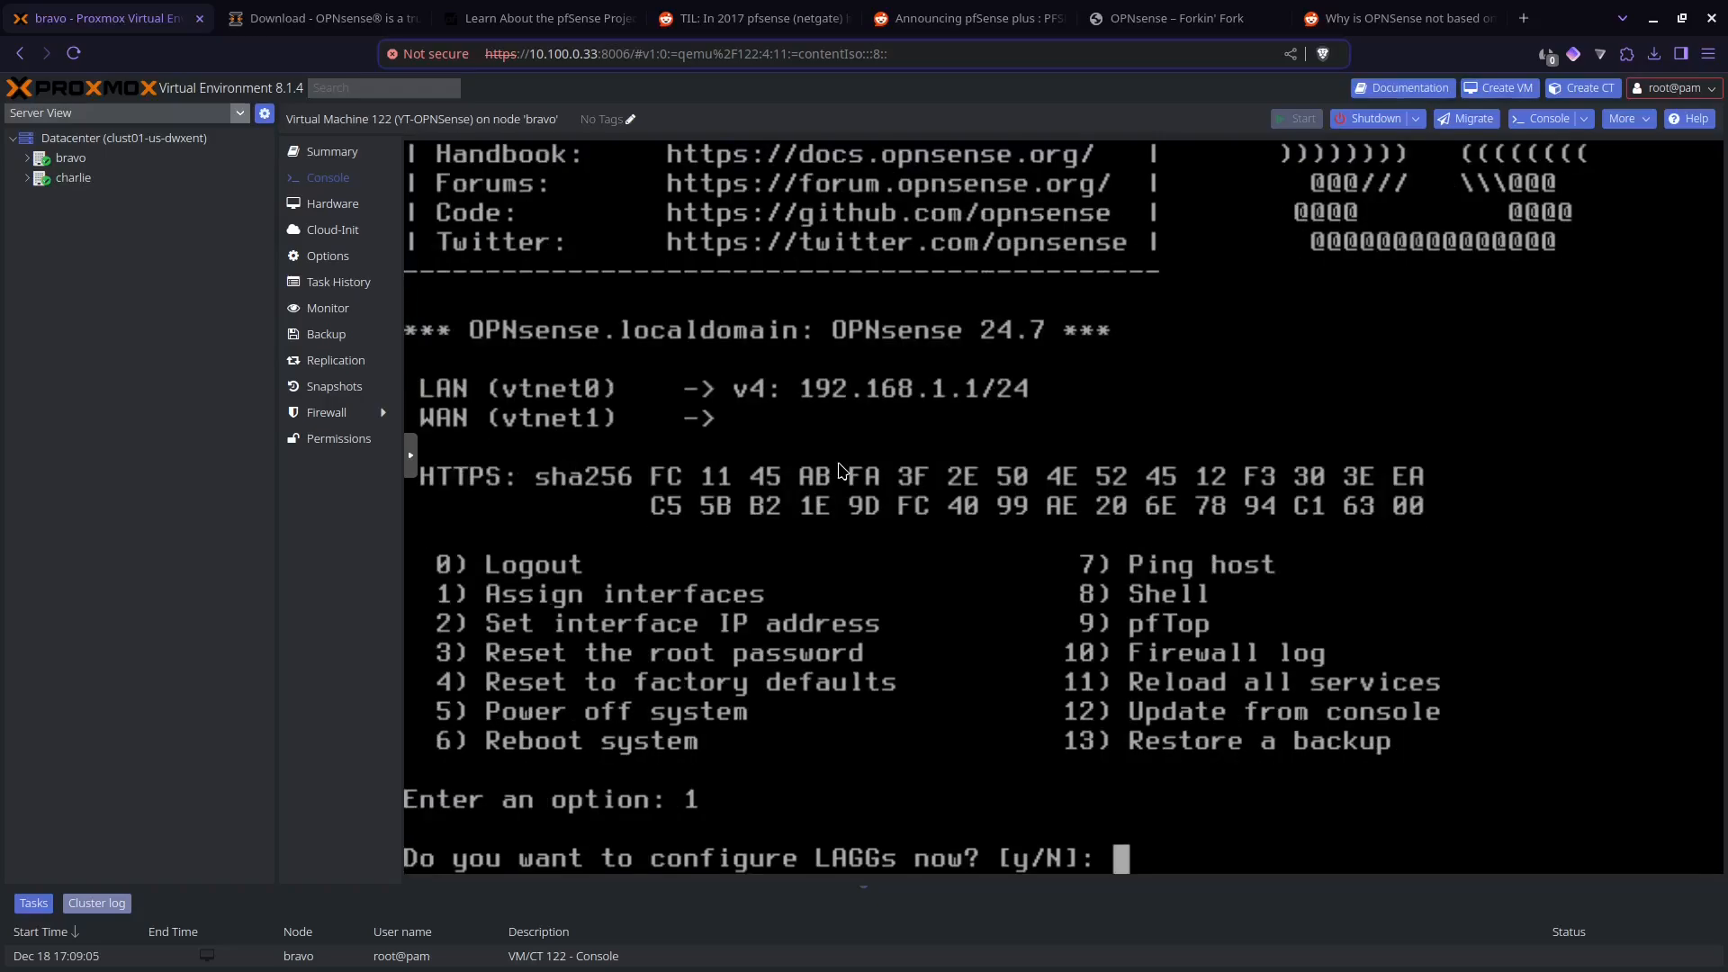
type("n")
key("Return")
key("Return")
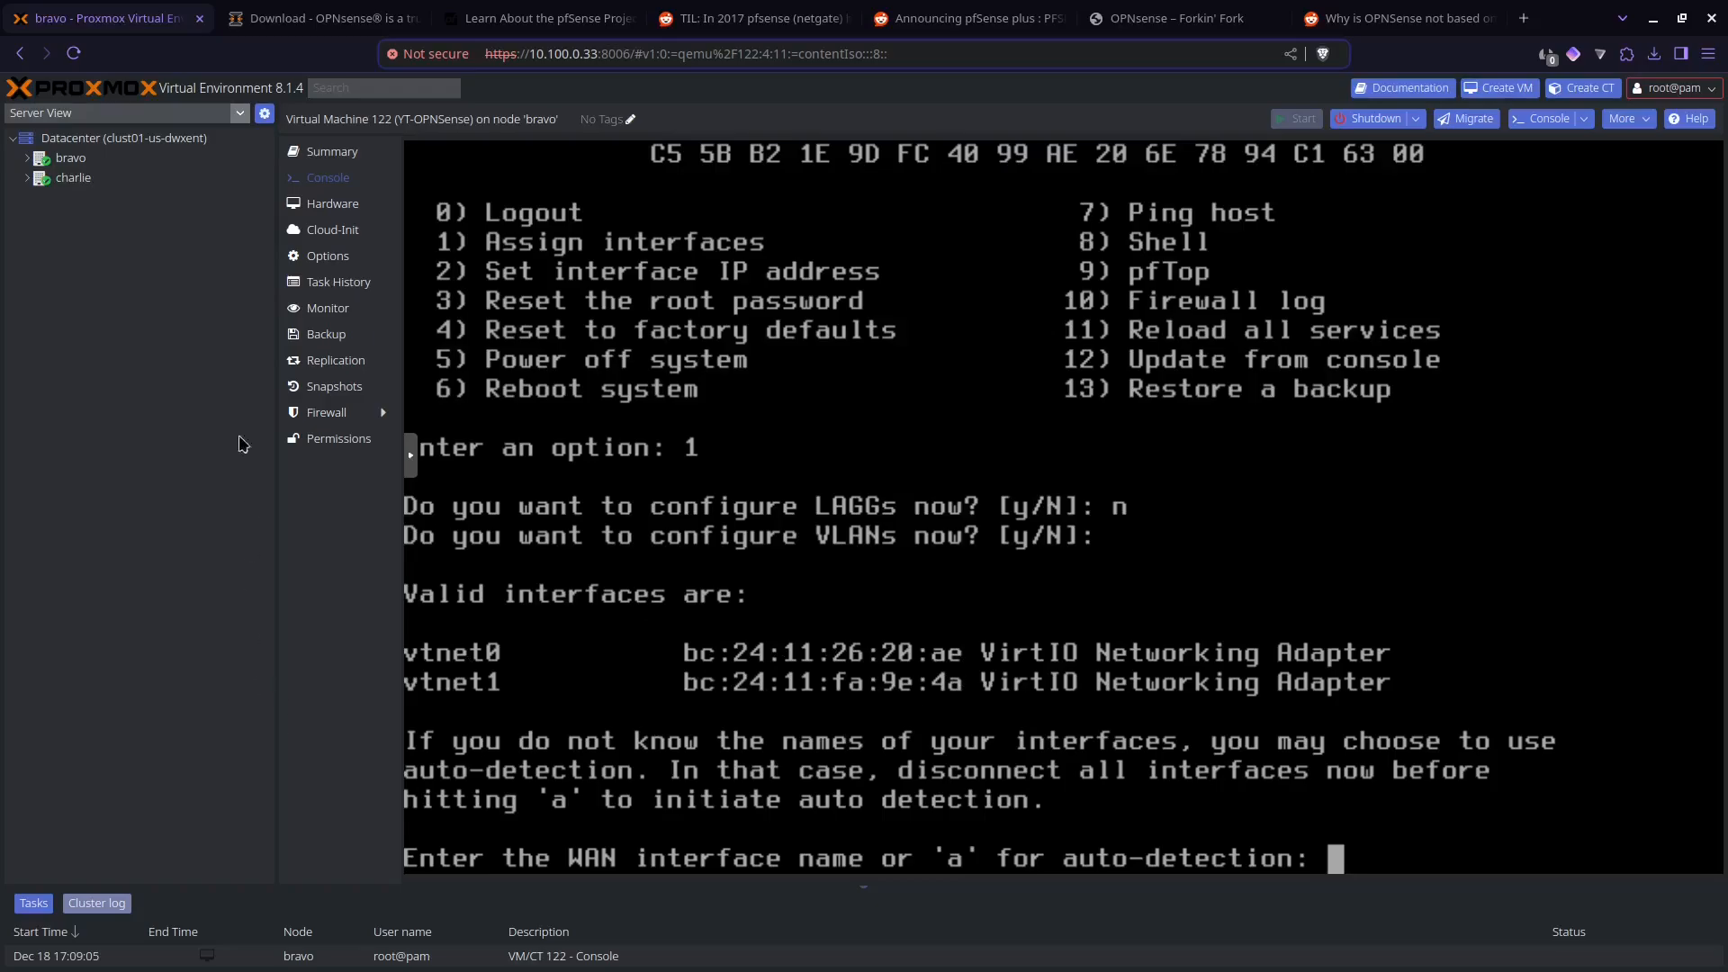
Step: Check the MAC address of network device net0 on bridge vmbr0 in the virtual machine's hardware, and return to the console
left_click(351, 219)
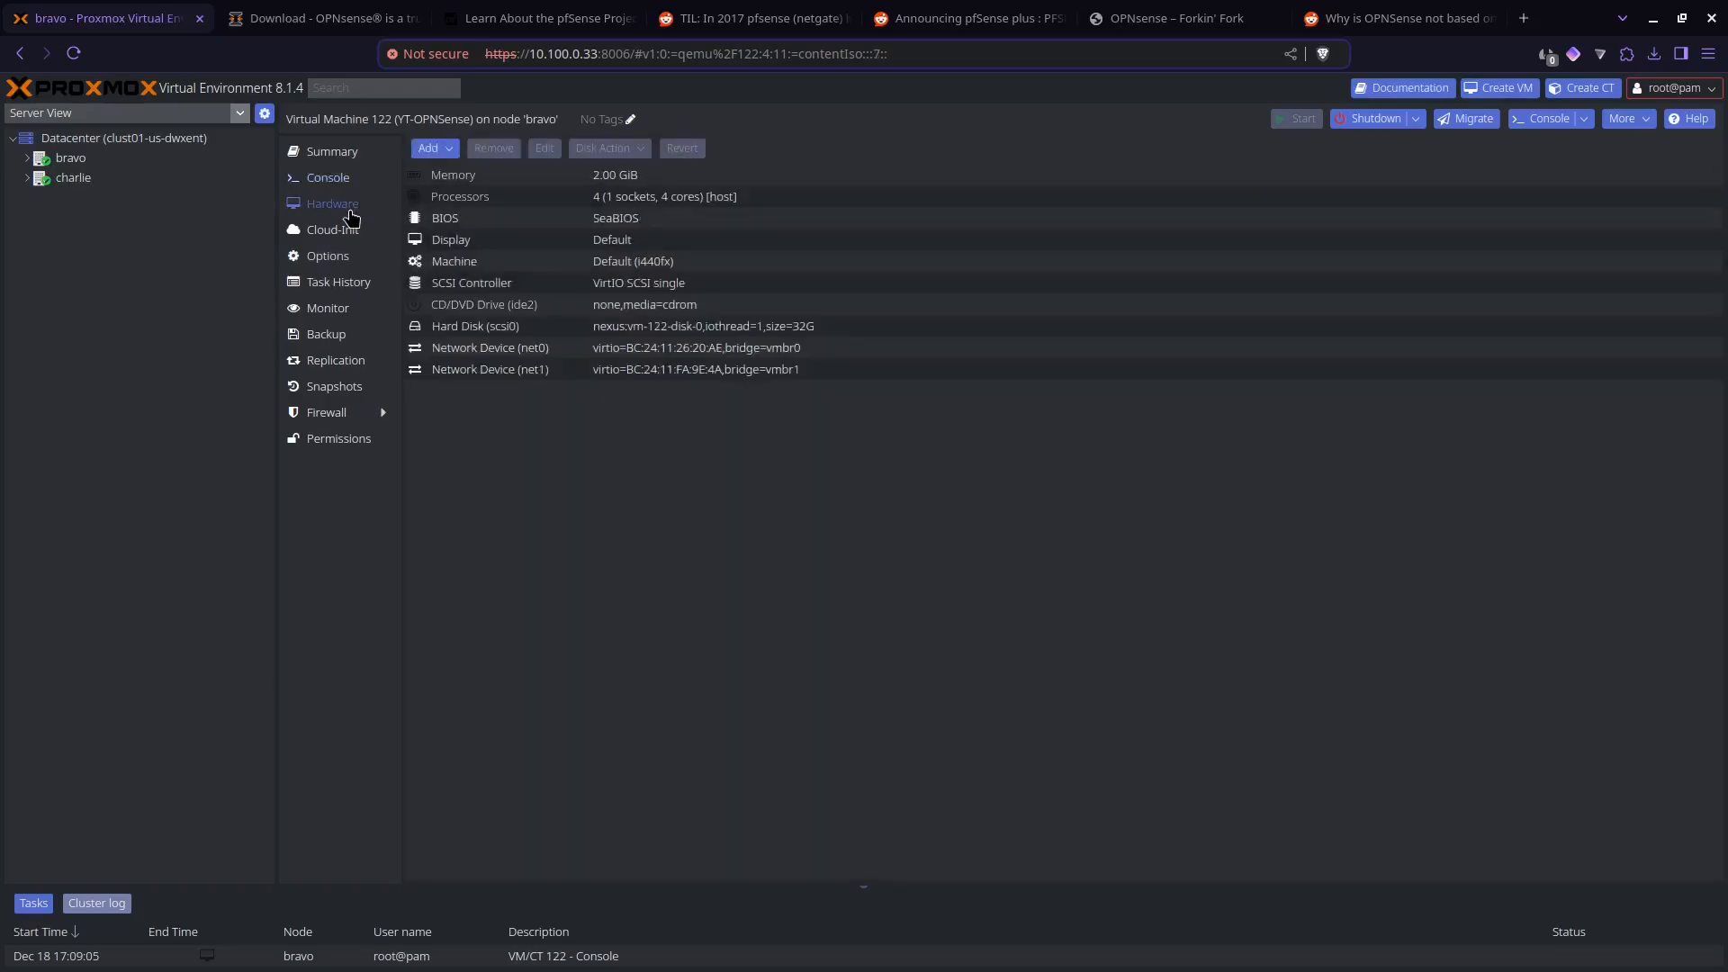
left_click(505, 347)
left_click(543, 148)
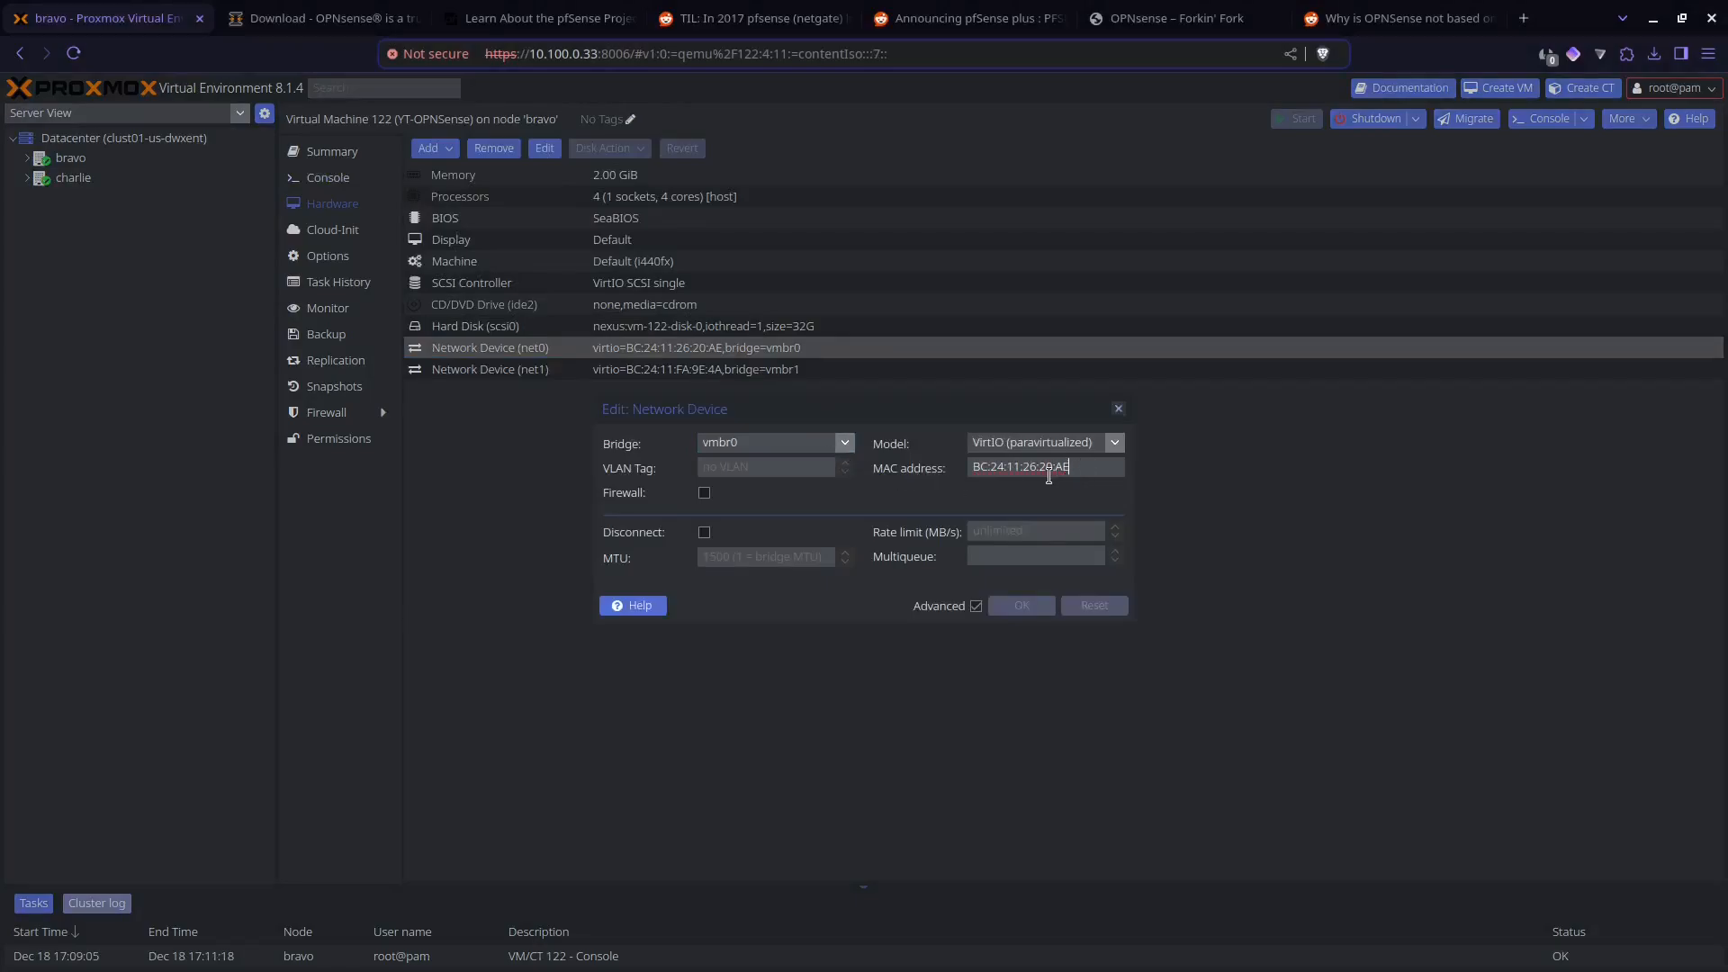
double_click(1058, 470)
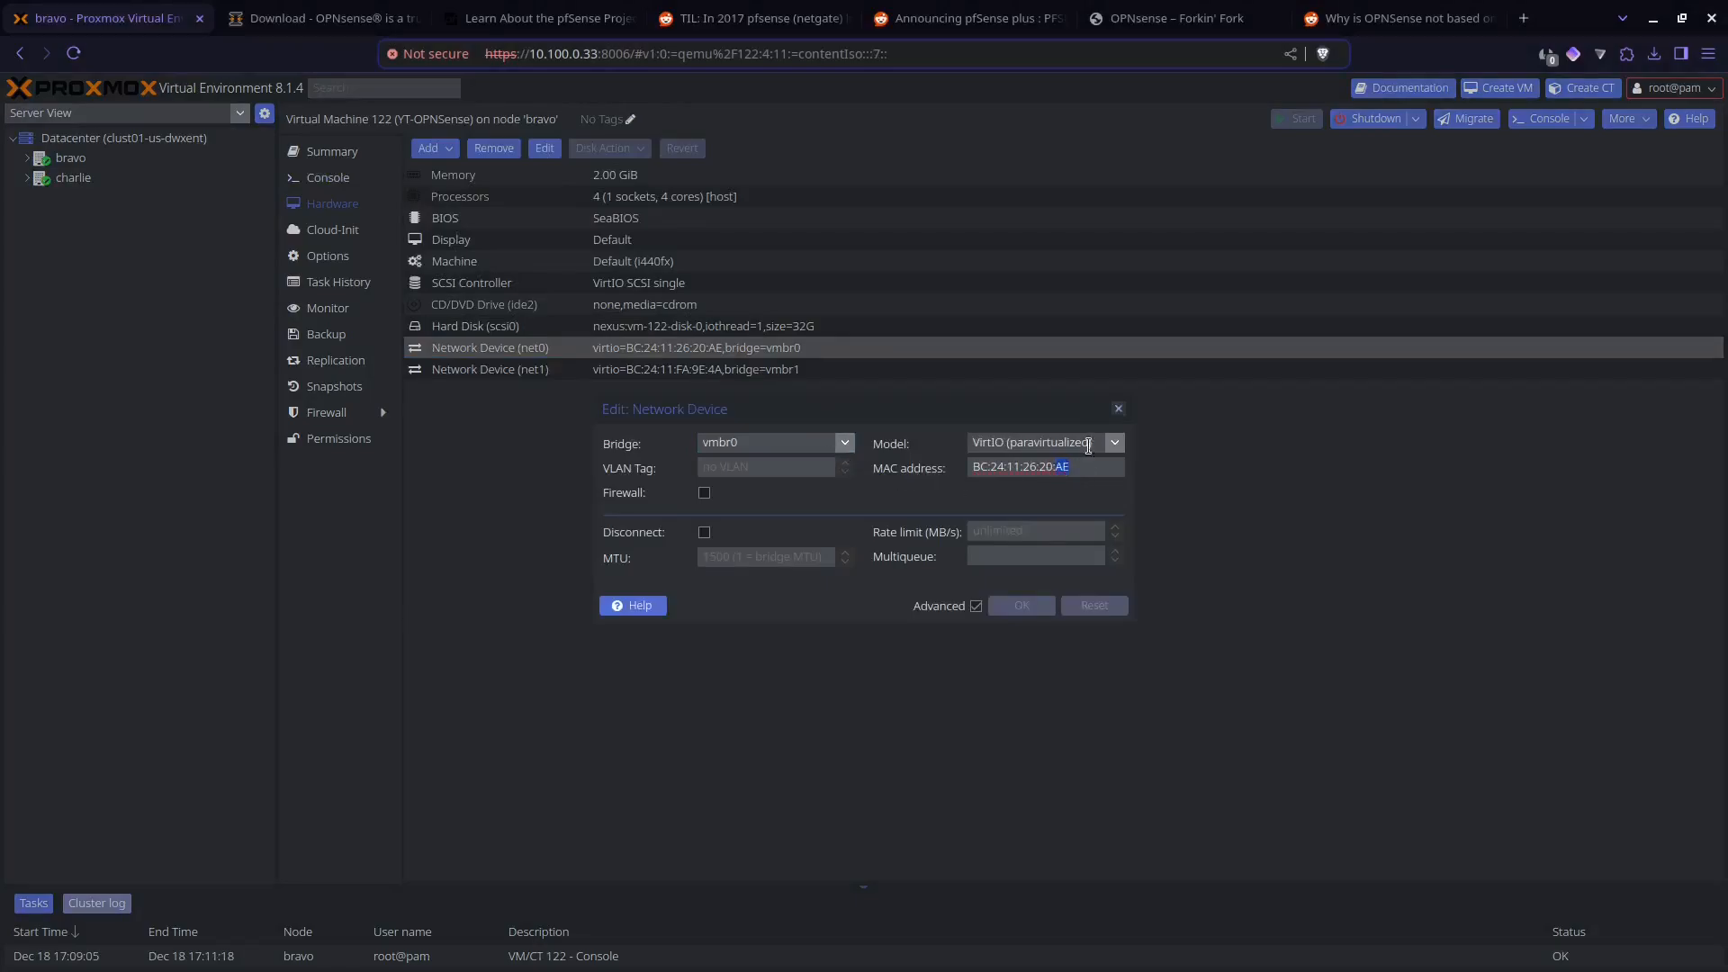
left_click(1119, 408)
left_click(341, 179)
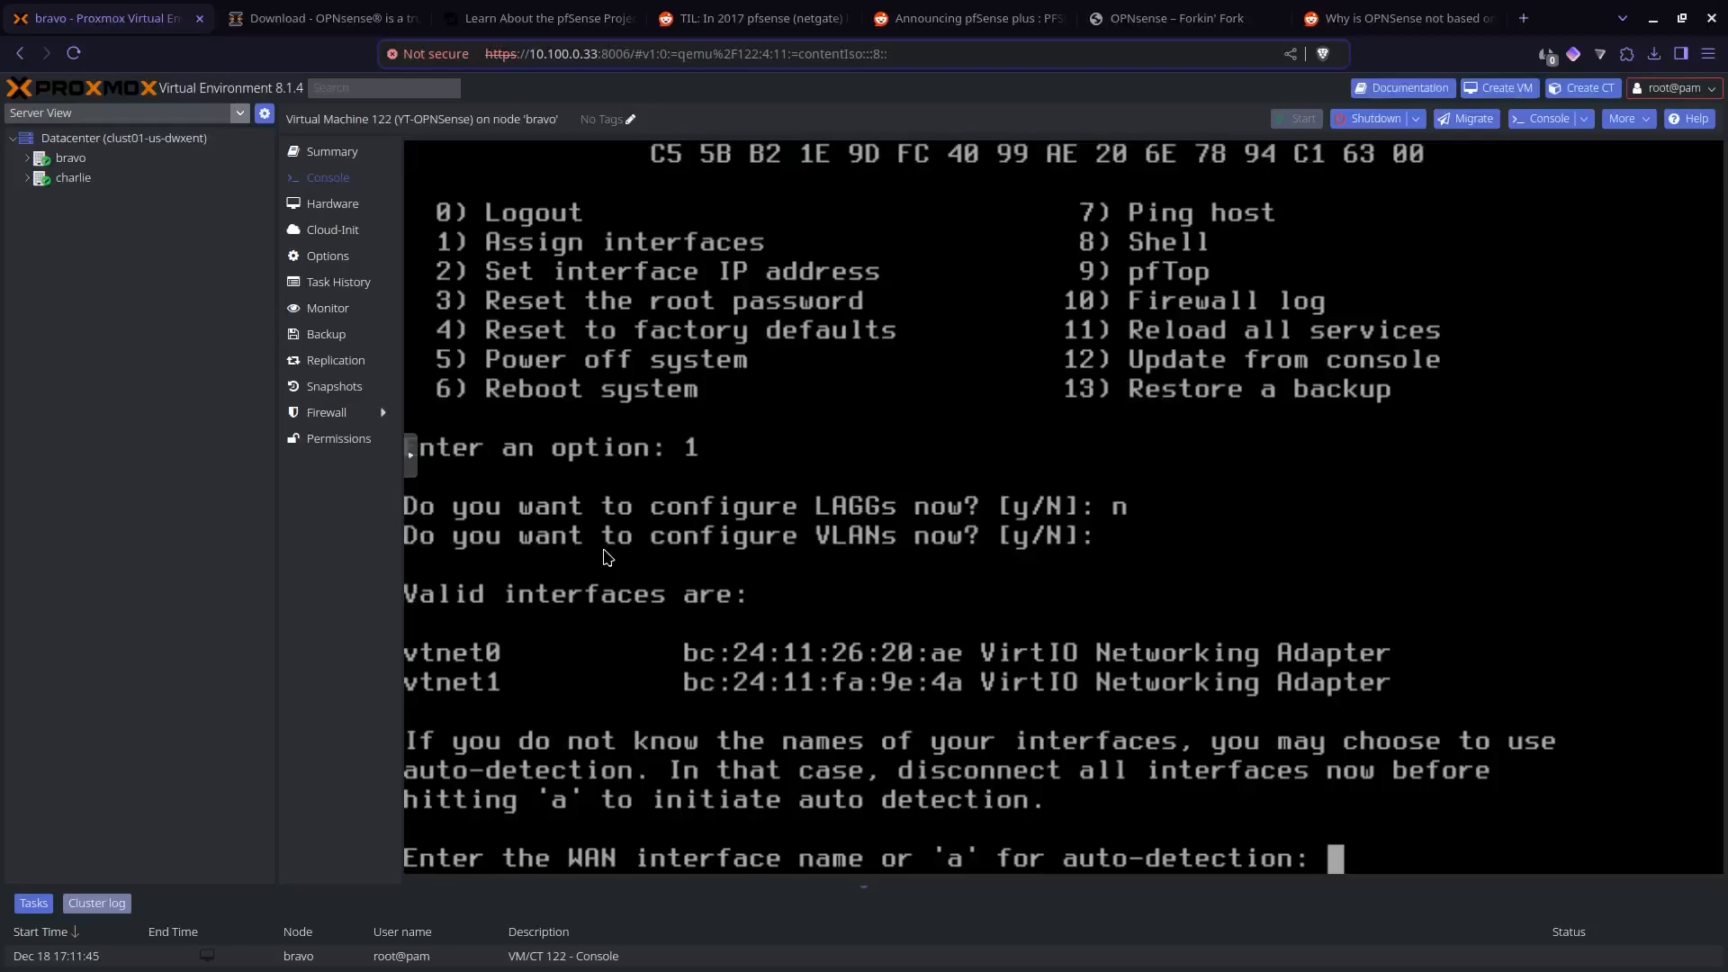
Step: Assign vtnet0 as WAN and vtnet1 as LAN with no optional interface, and agree to proceed with the assignment
type("vtnet0")
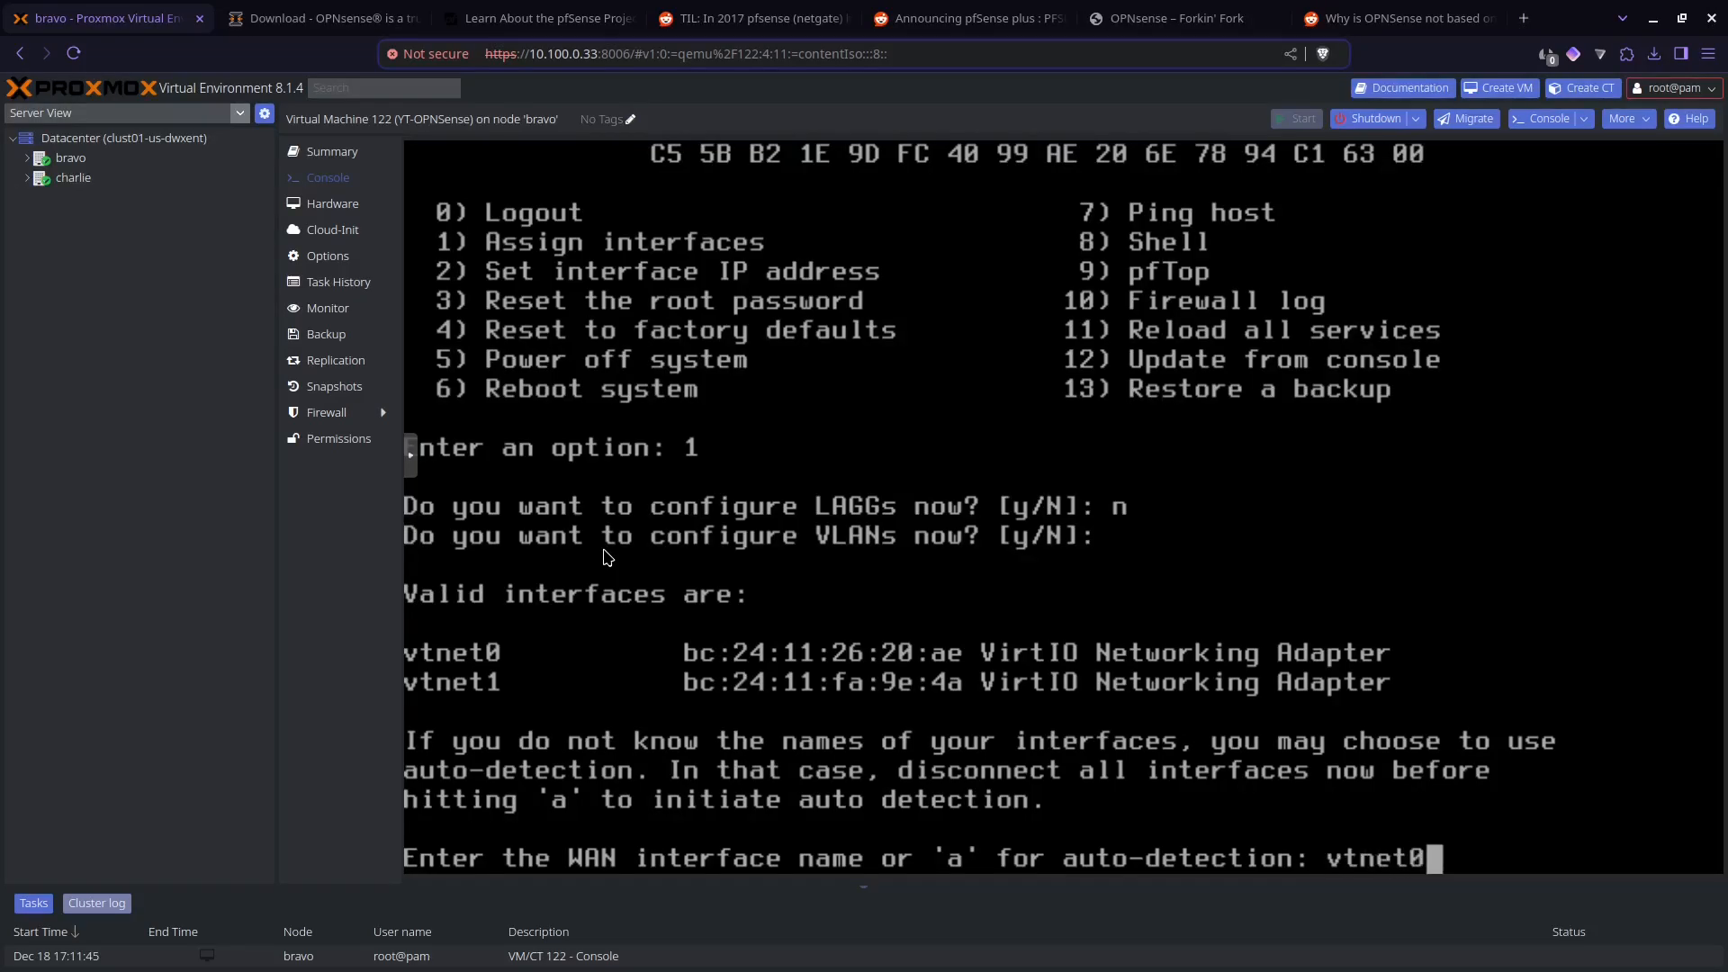
key("Return")
type("vtnet1")
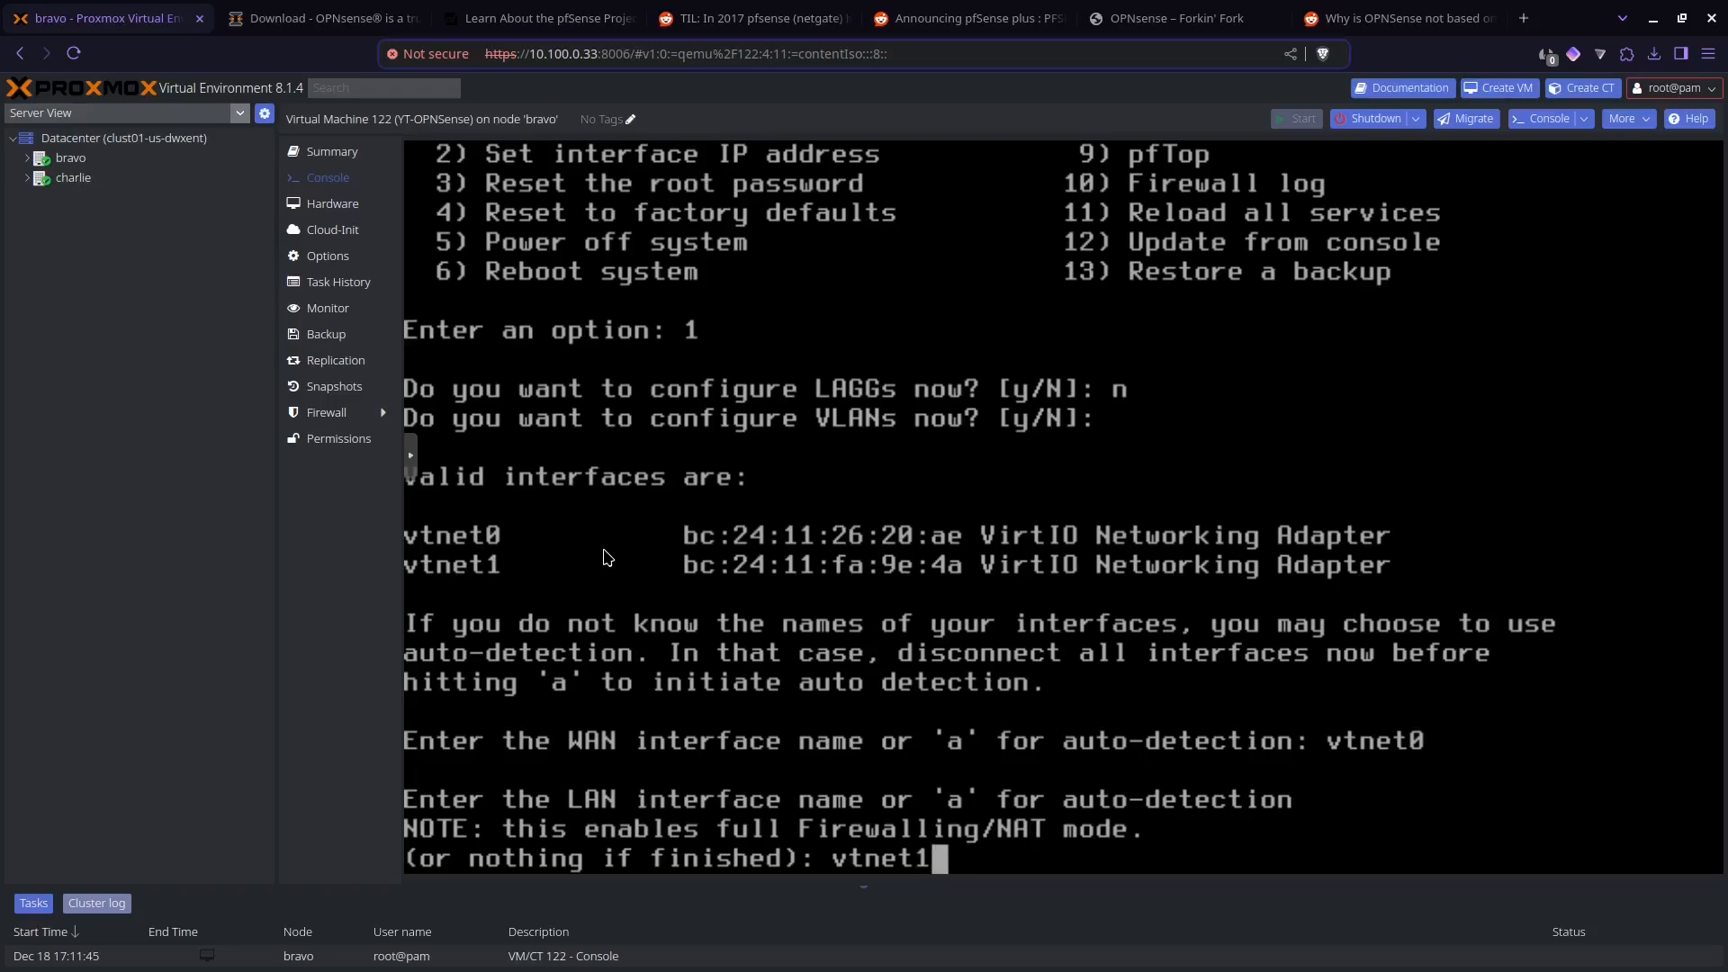
key("Return")
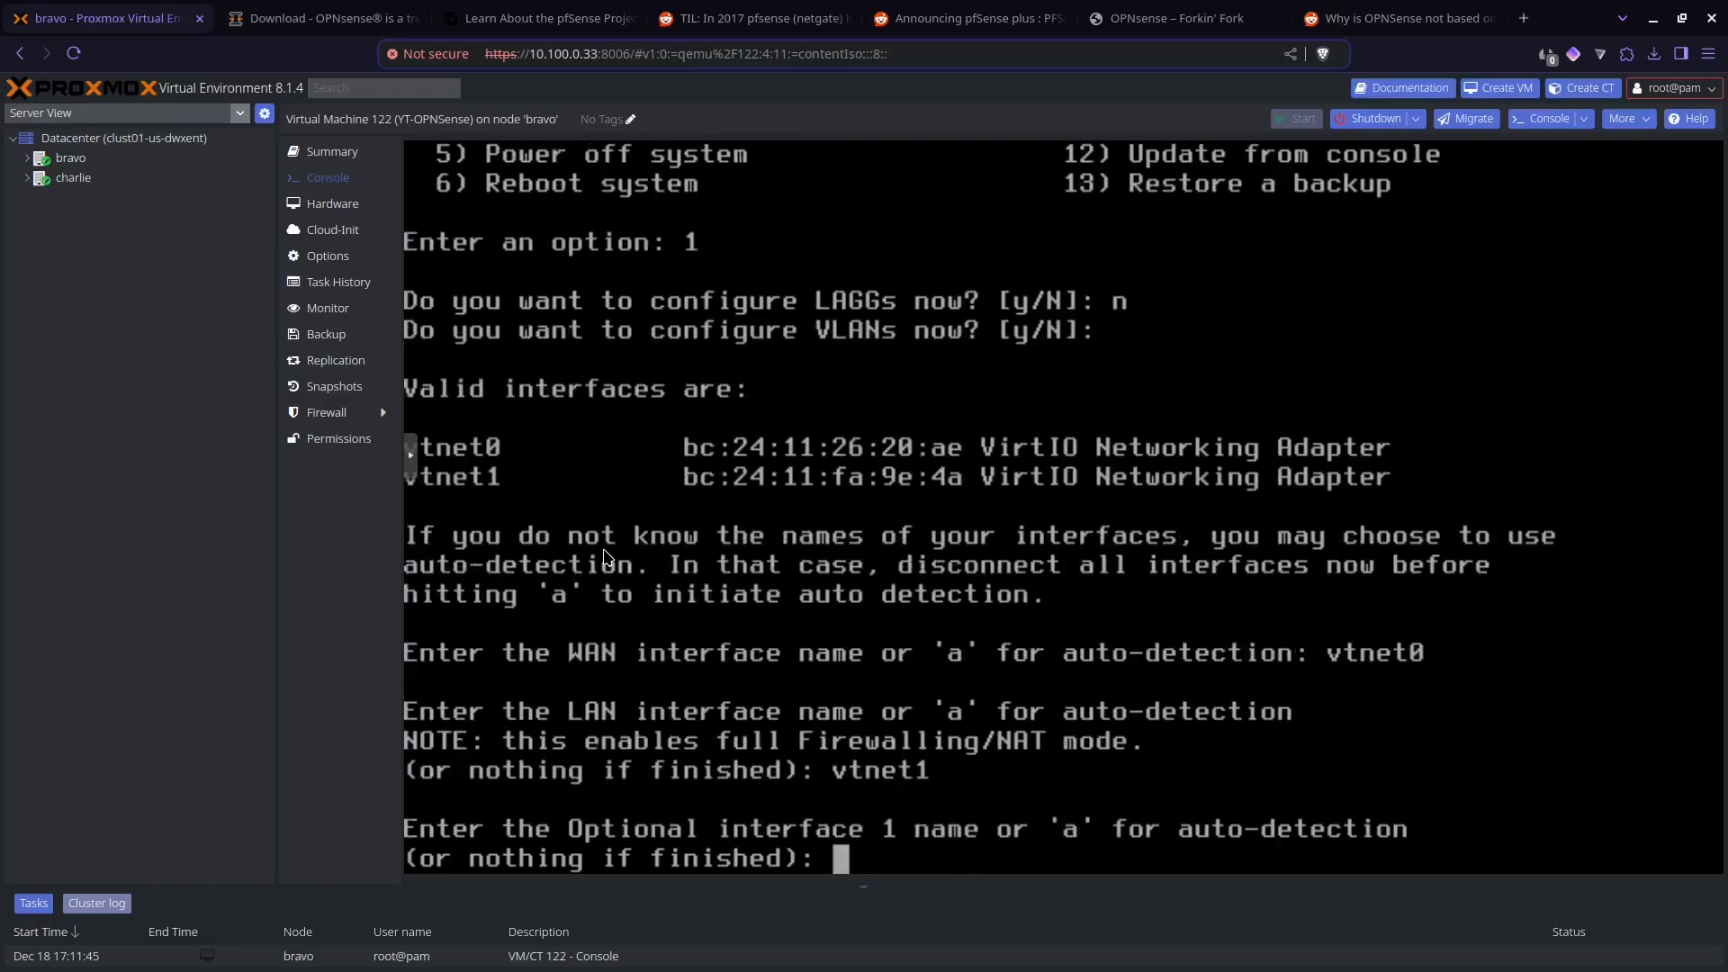
key("Return")
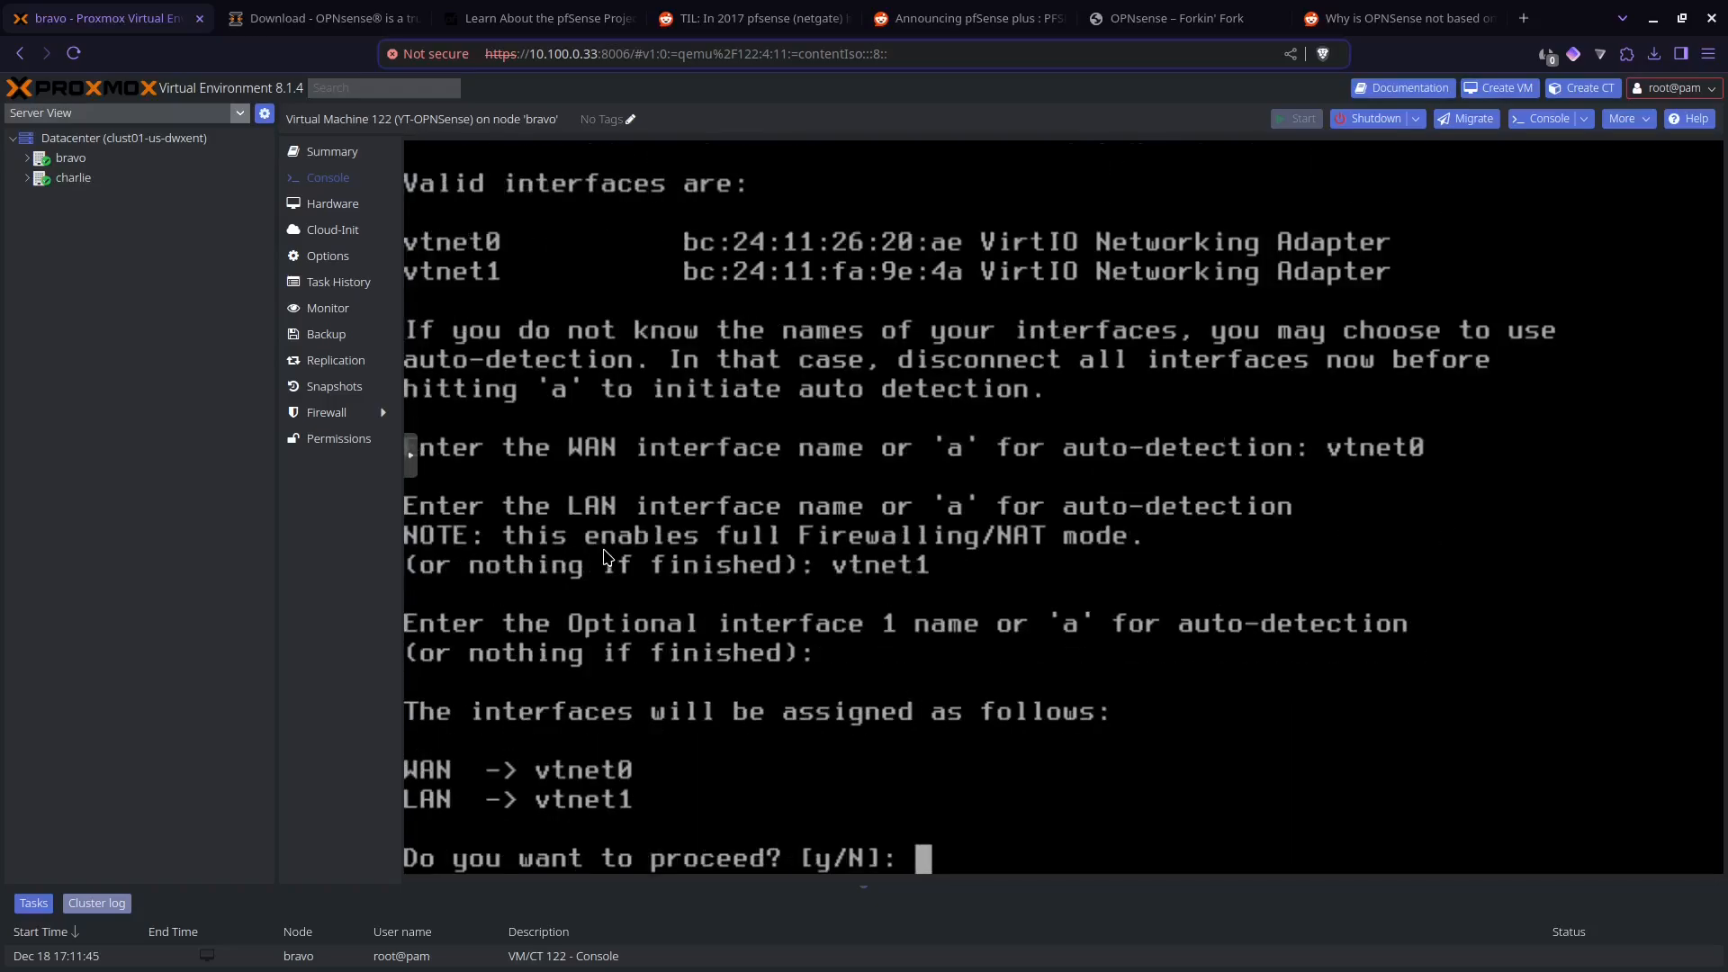
type("y")
key("Return")
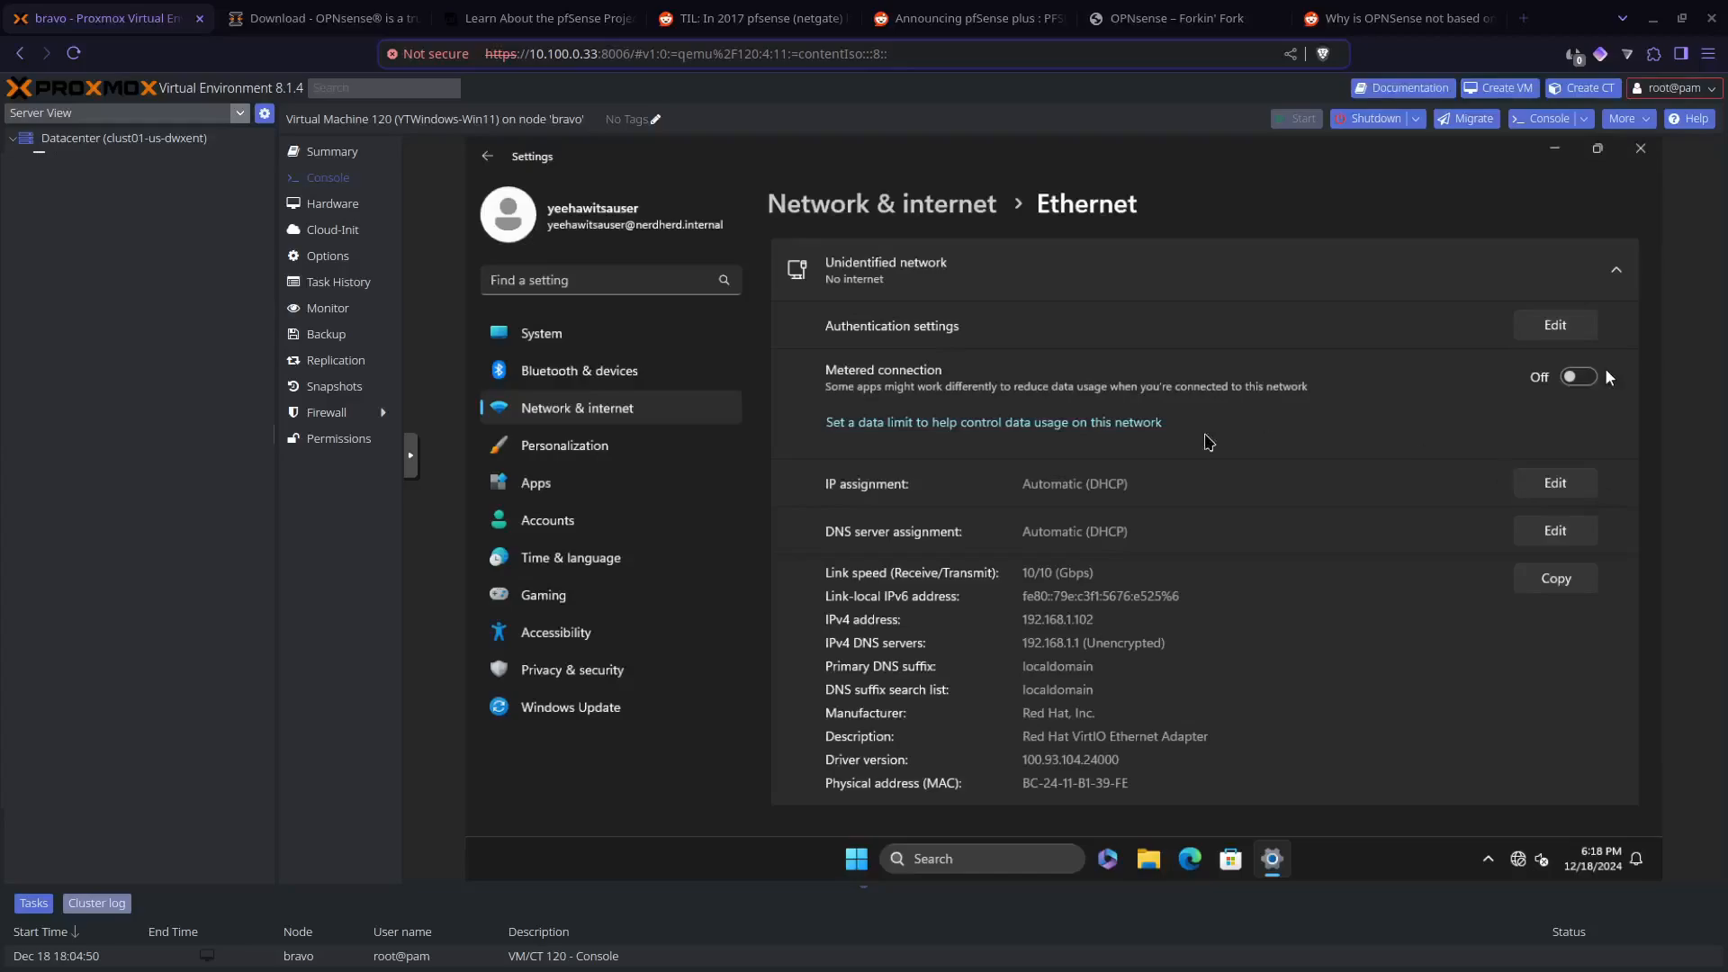
Step: Check the IPv4 address in the YTWindows-Win11 virtual machine and release it from Command Prompt with ipconfig /release
double_click(1085, 622)
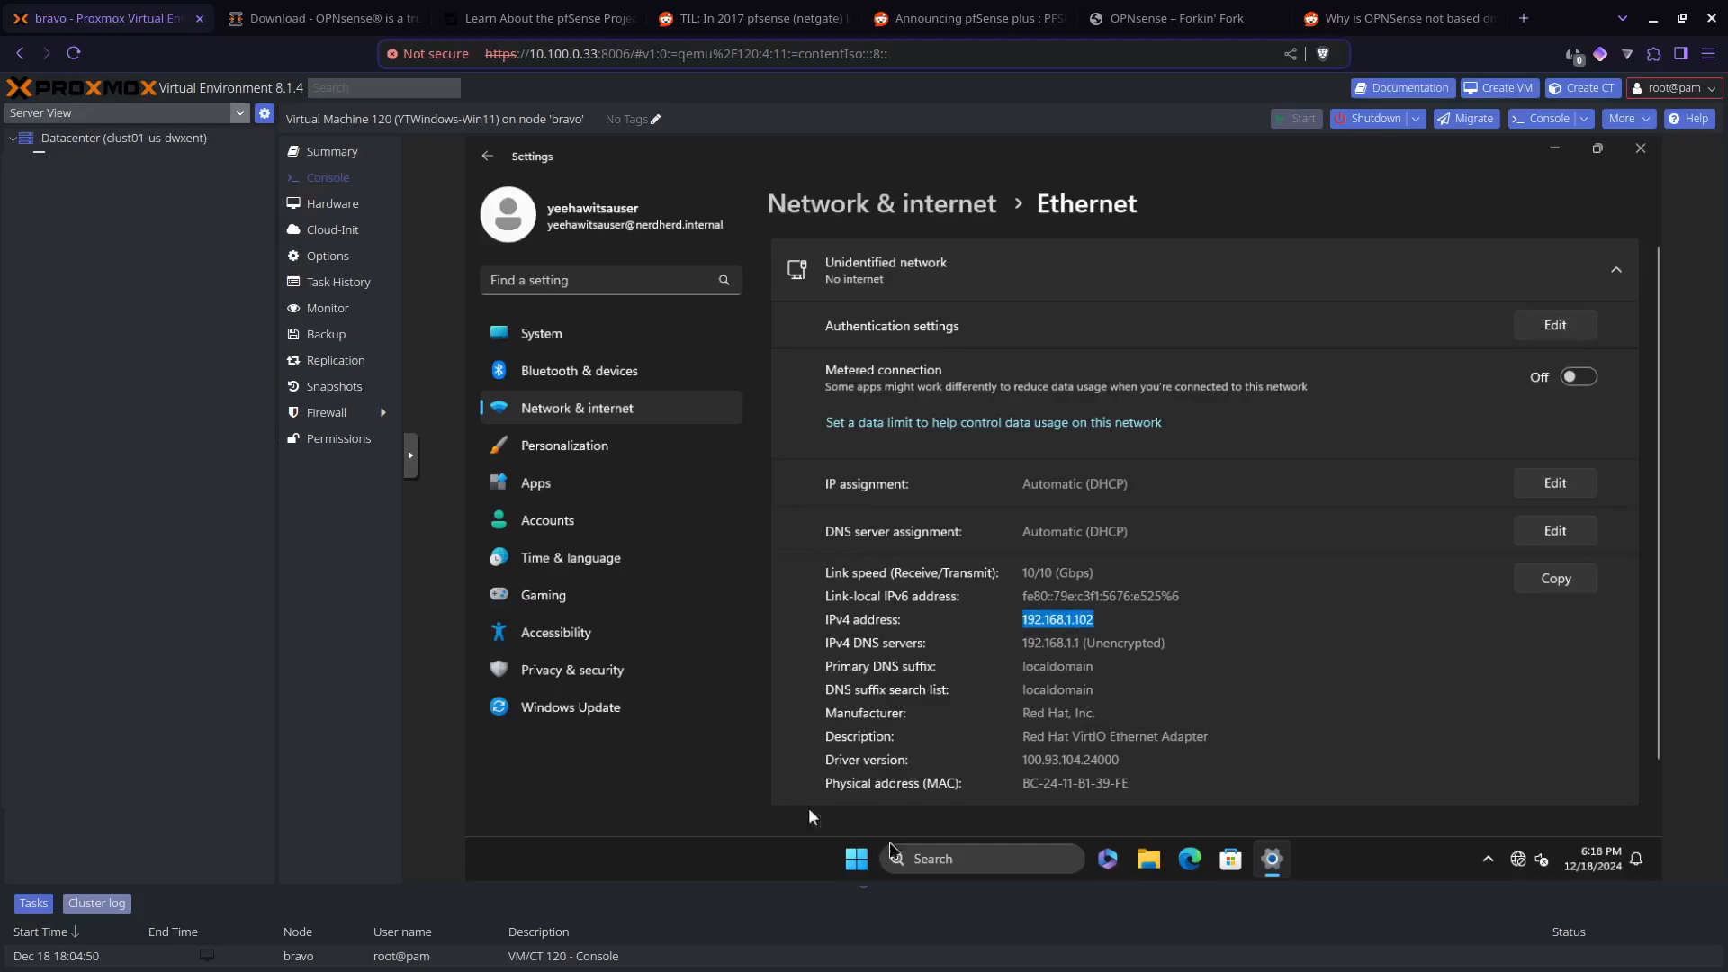
left_click(965, 861)
type("cmd")
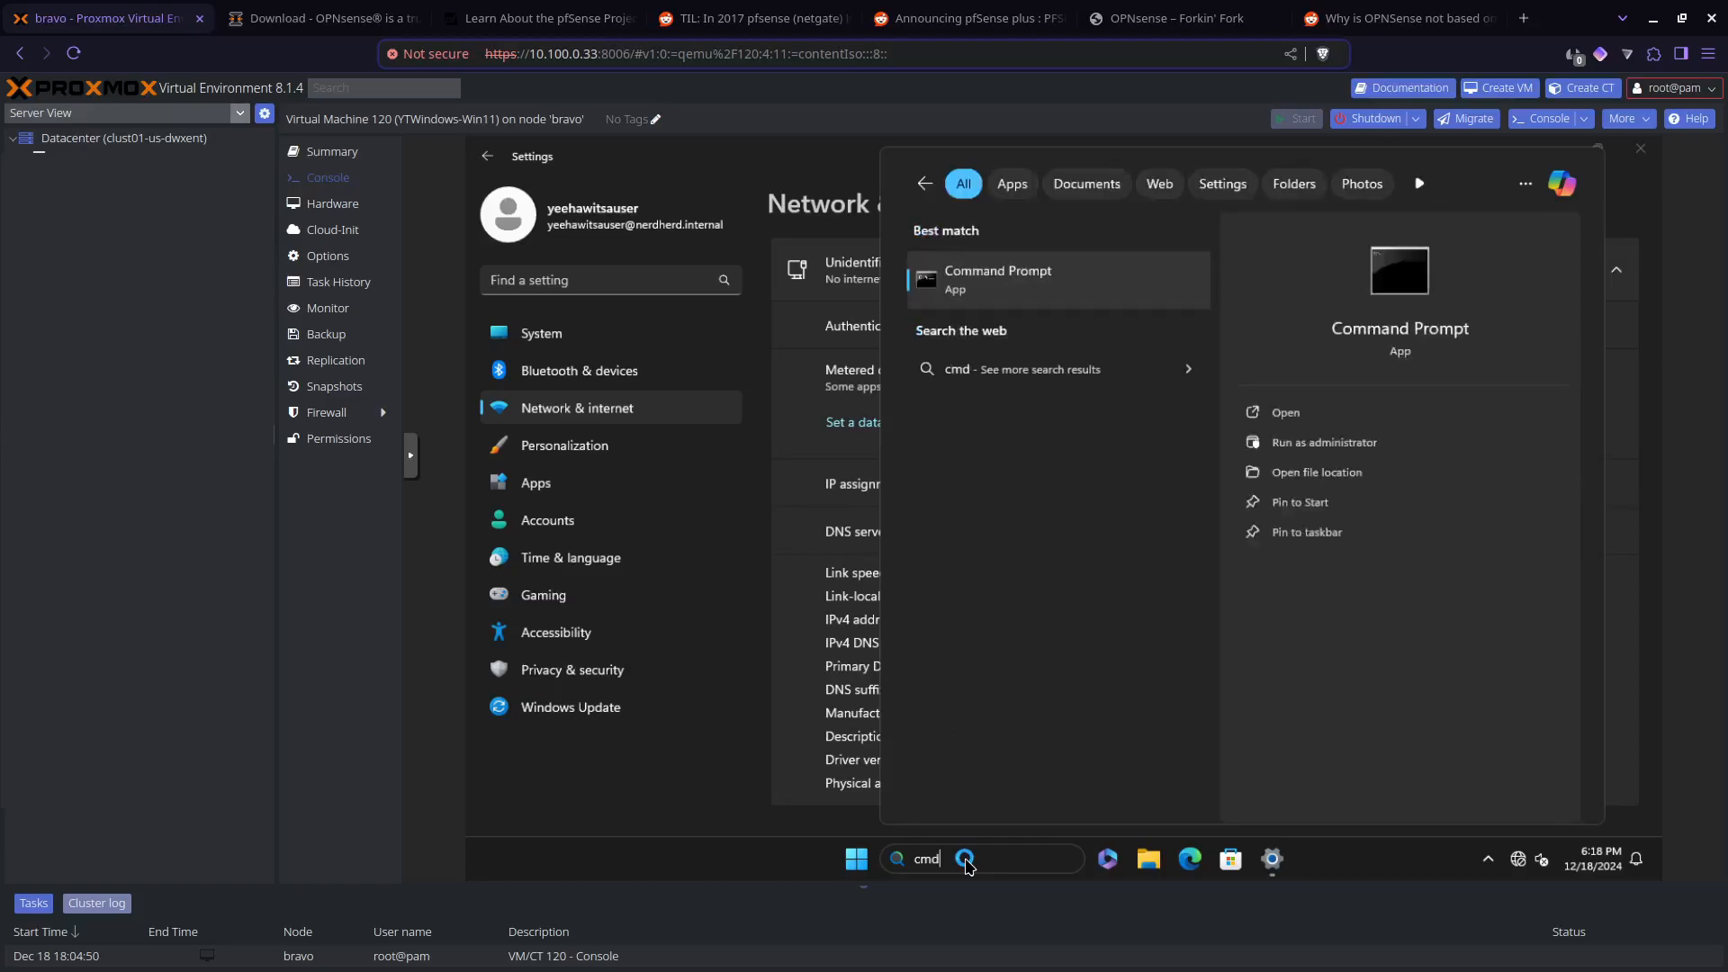
key("Escape")
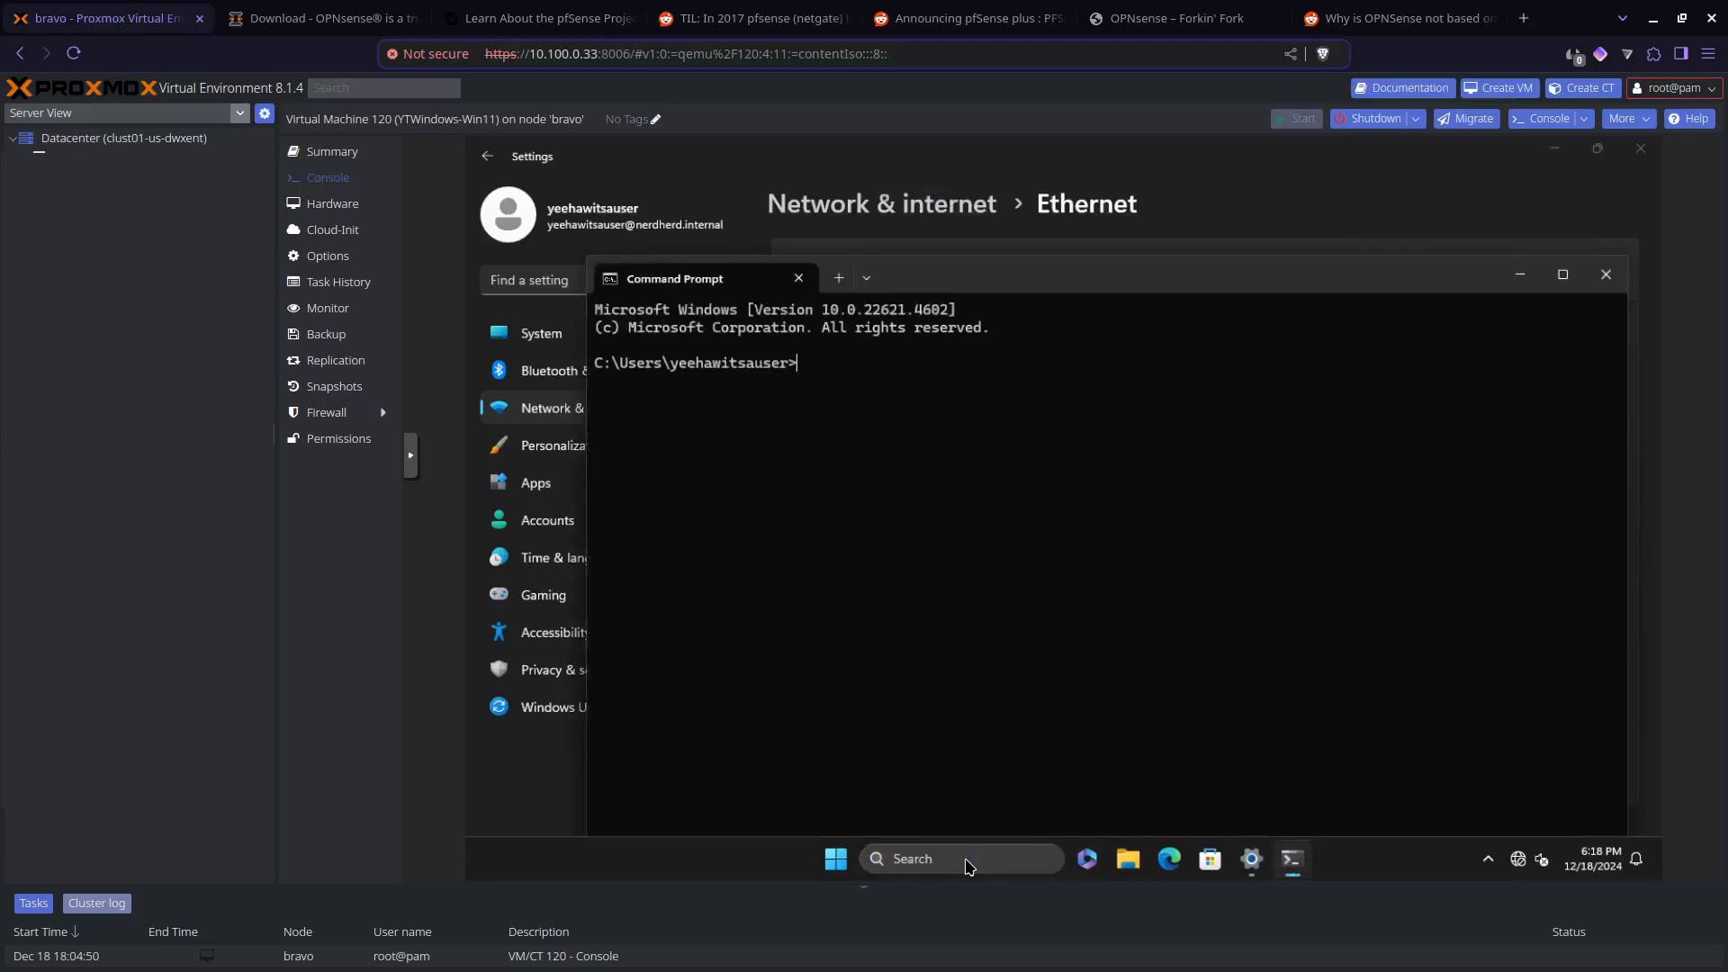
type("ipconfig /release")
key("Return")
Step: Flush the DNS resolver cache of the Windows virtual machine with ipconfig /flushdns
key("Up")
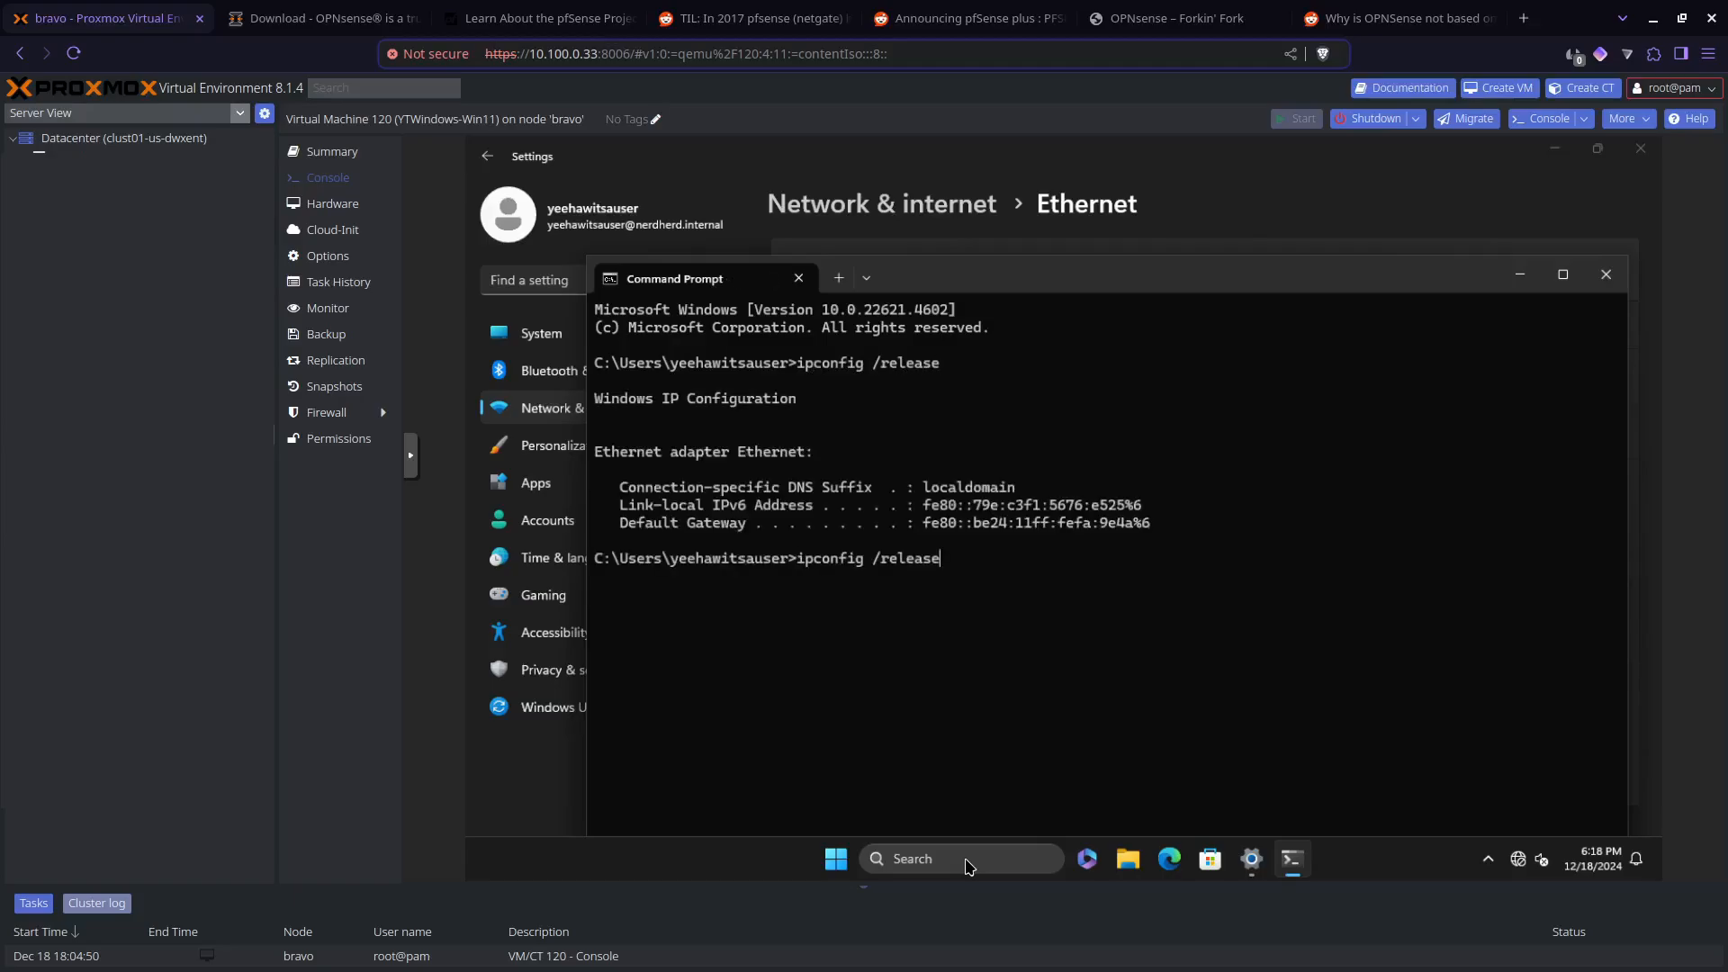
key("BackSpace")
key("BackSpace")
key("BackSpace")
key("BackSpace")
key("BackSpace")
key("BackSpace")
key("BackSpace")
type("flushdns")
key("Return")
Step: Renew the Windows virtual machine's IP address with ipconfig /renew and move the Command Prompt window so its output can be read
key("Up")
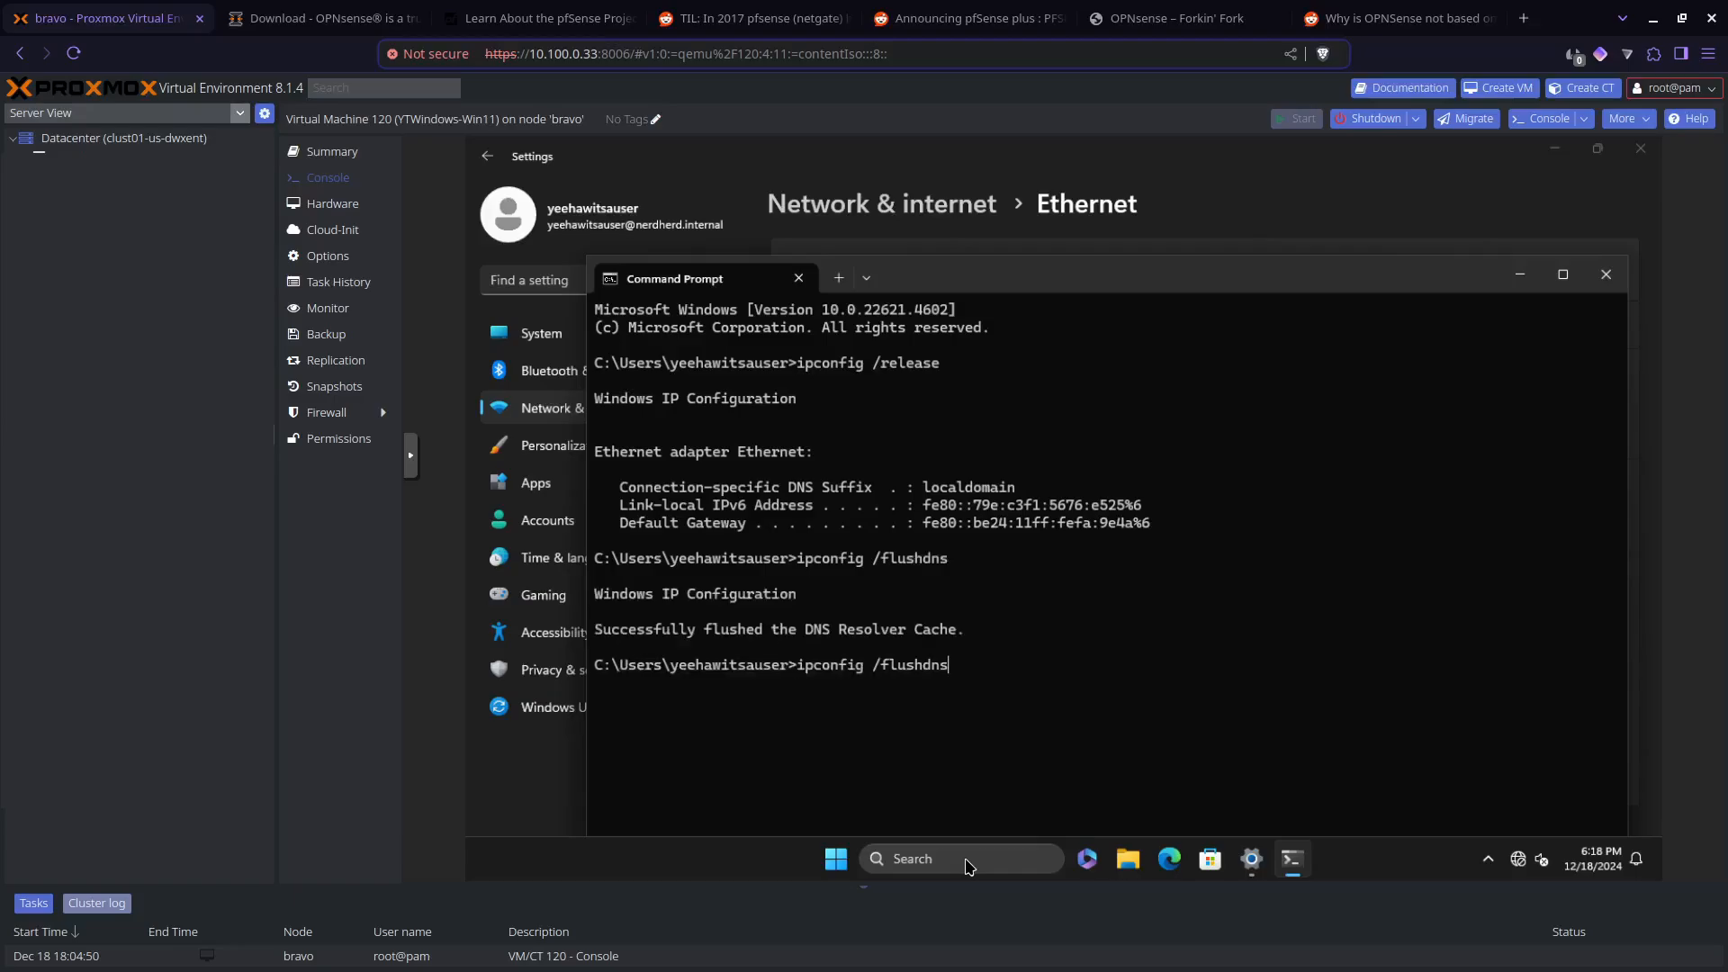
key("BackSpace")
key("BackSpace")
key("BackSpace")
key("BackSpace")
key("BackSpace")
key("BackSpace")
key("BackSpace")
key("BackSpace")
type("rn")
type("n")
key("Return")
key("Up")
key("BackSpace")
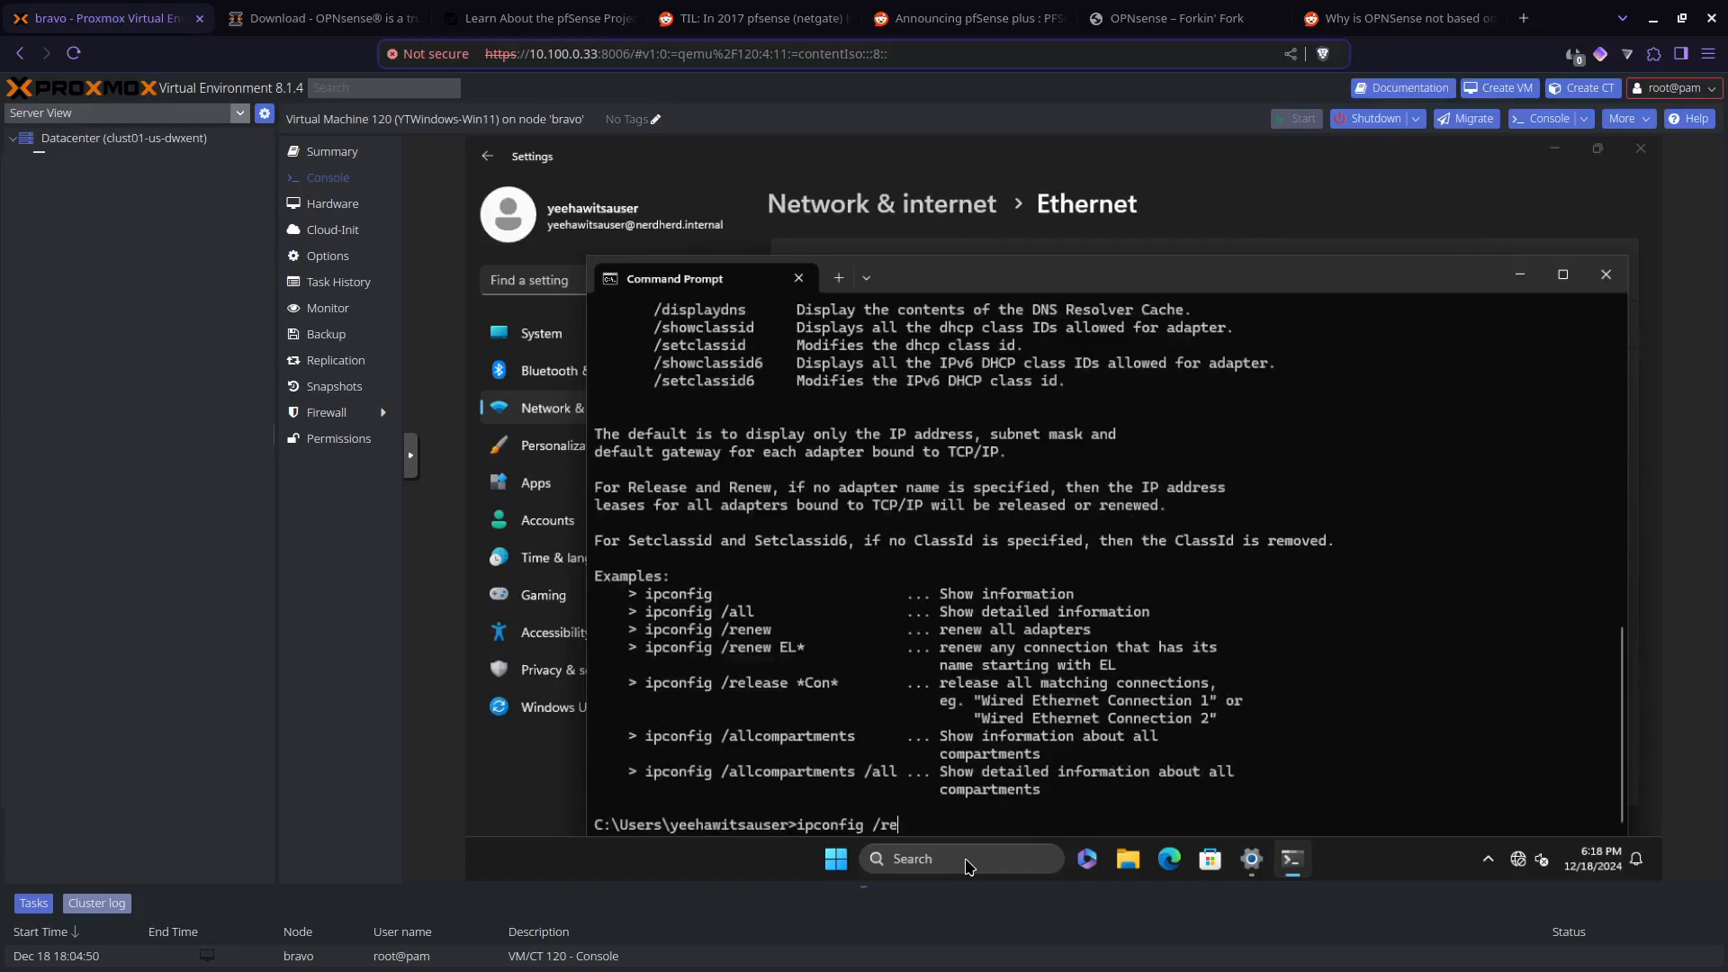
type("nmew")
key("Left")
key("Left")
key("BackSpace")
key("Return")
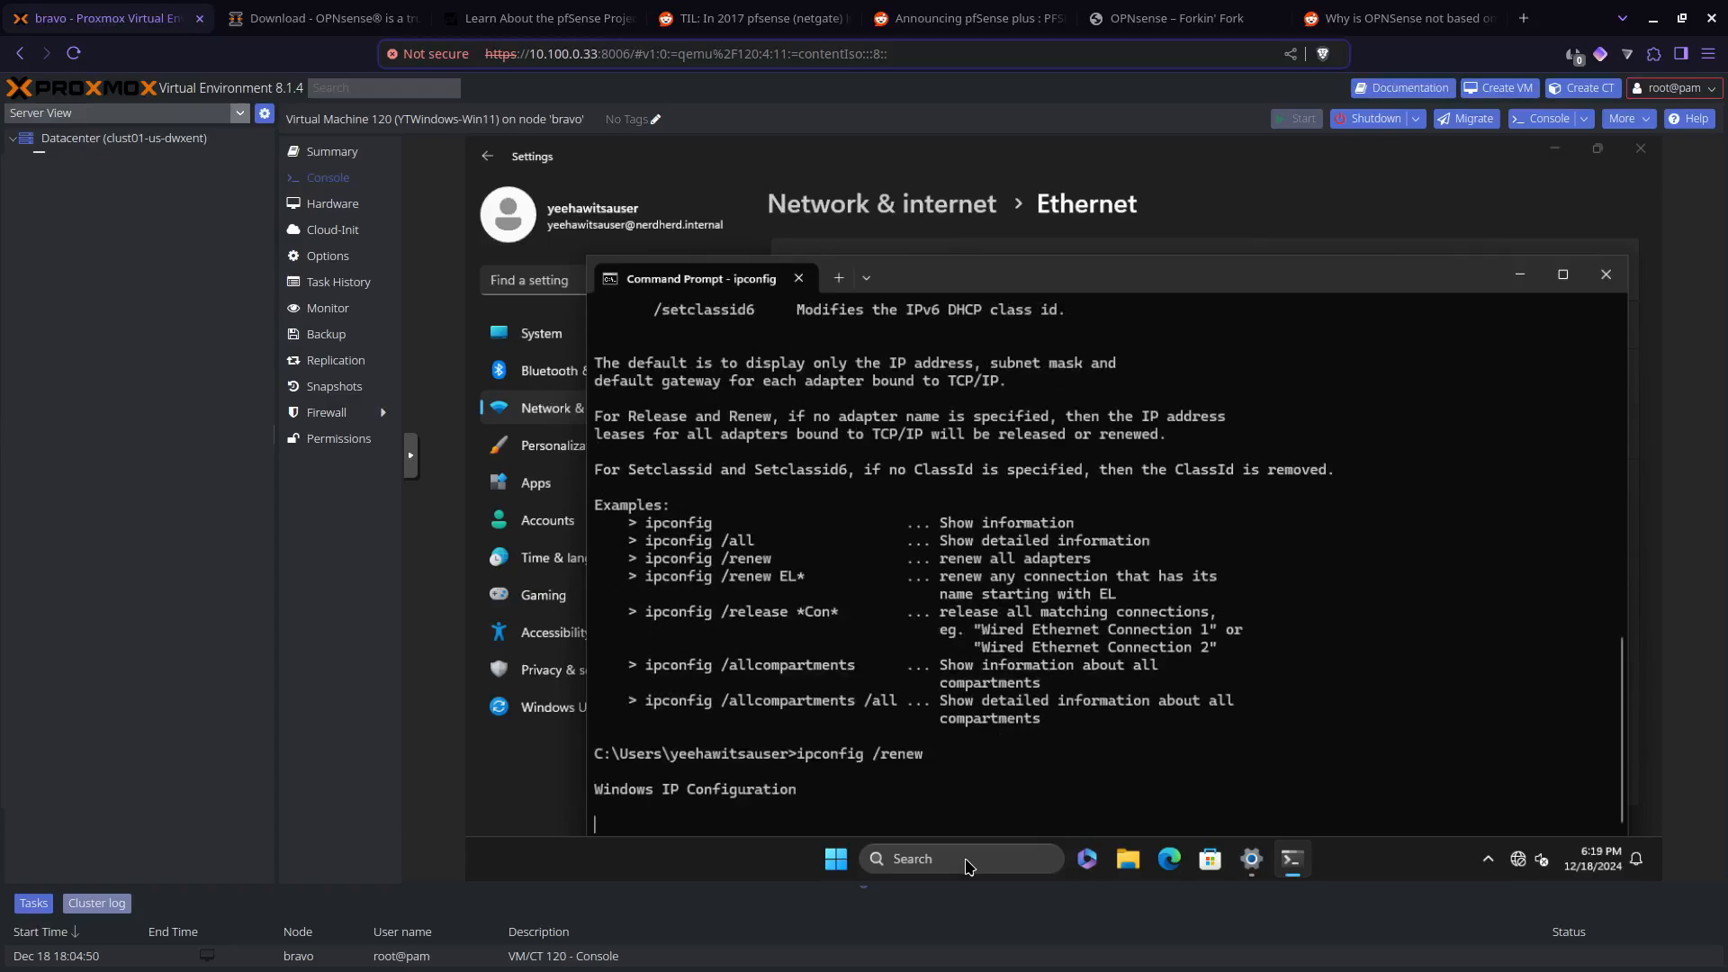
left_click_drag(1277, 264, 1284, 214)
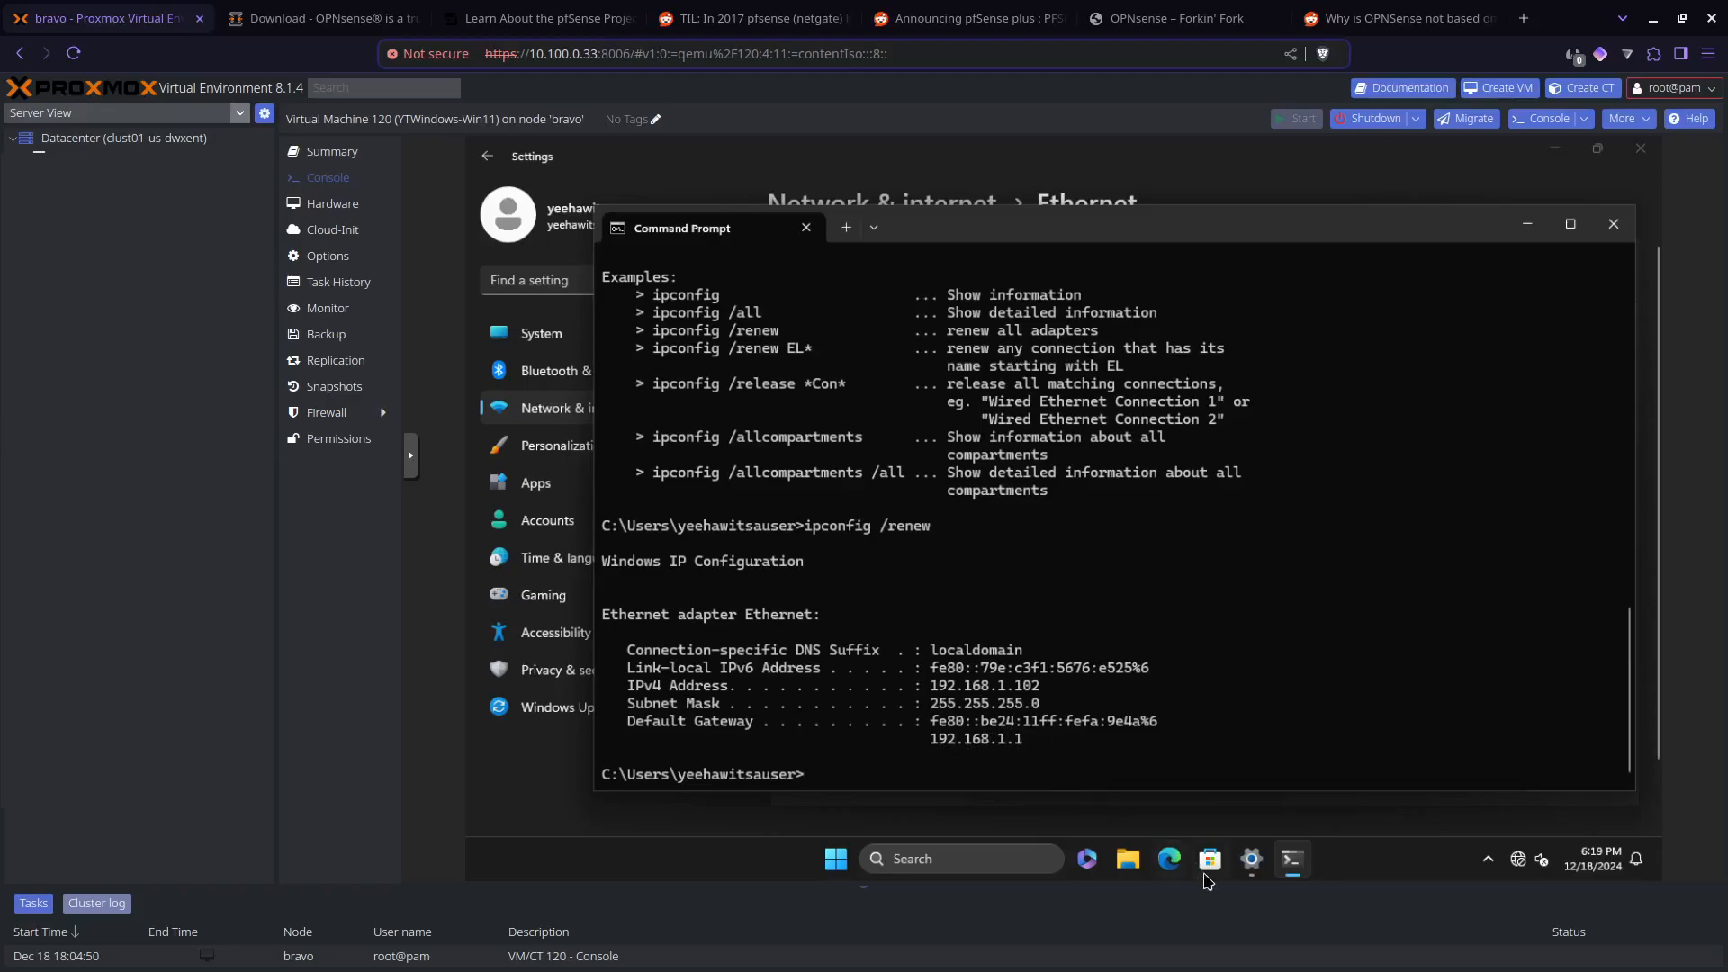
Step: Open the Edge browser in the Windows virtual machine and go to 192.168.1.1
left_click(1169, 858)
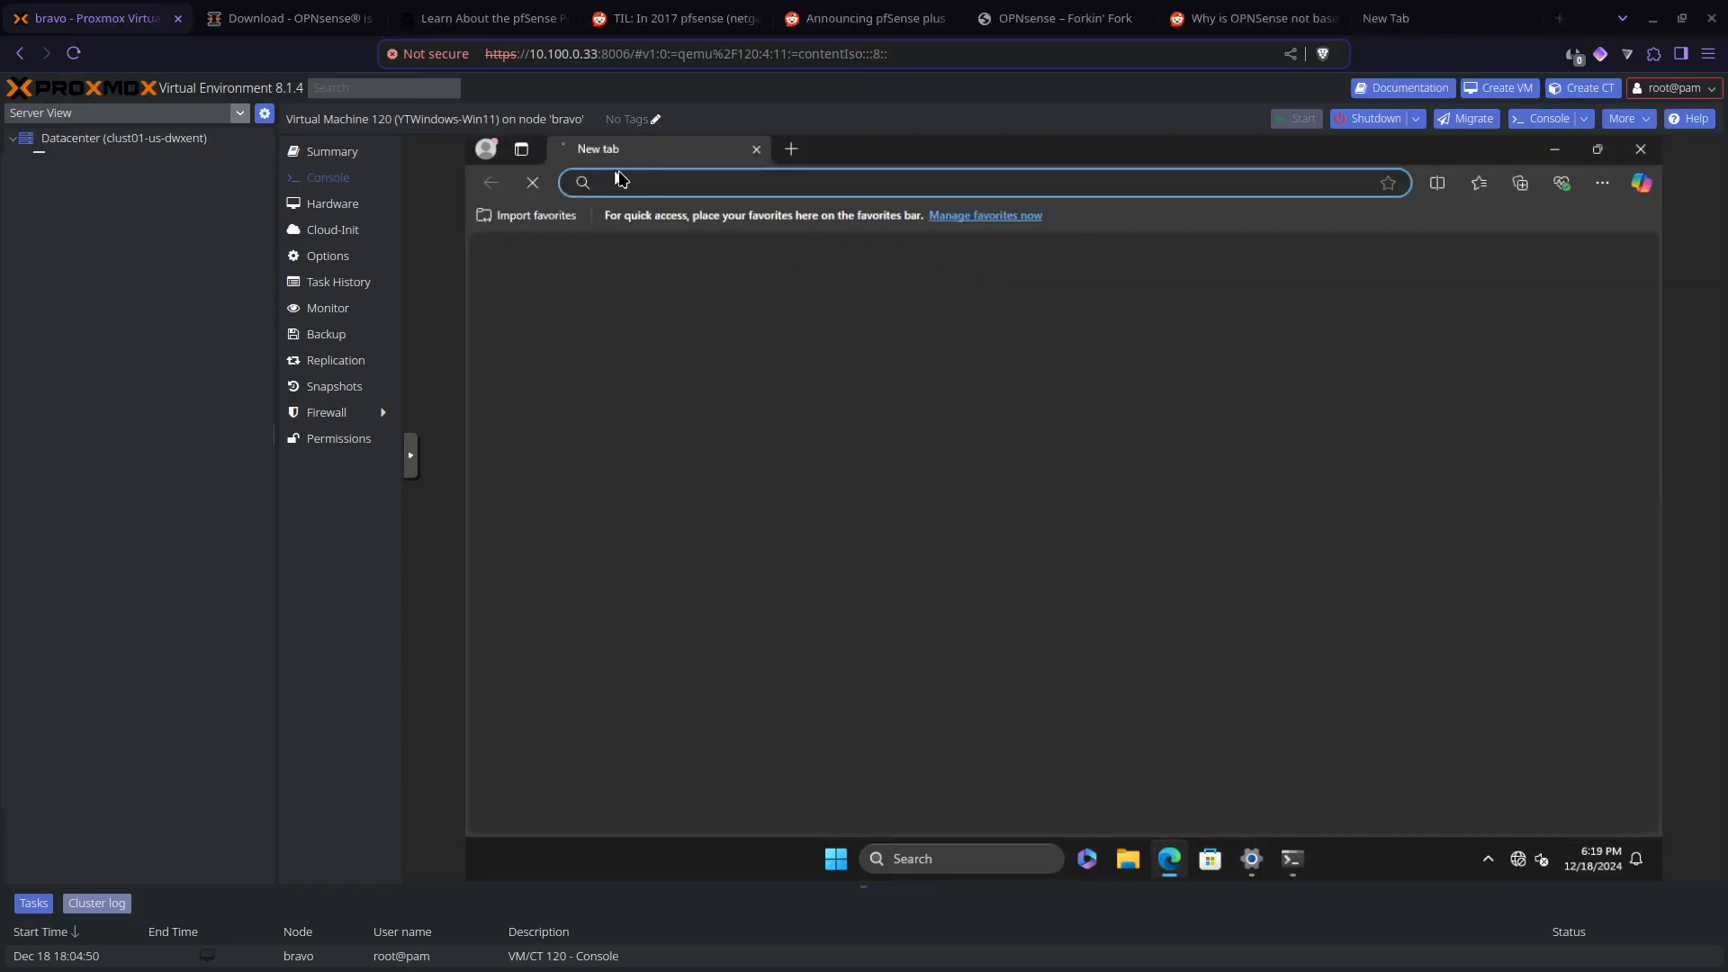
type("192.168.1")
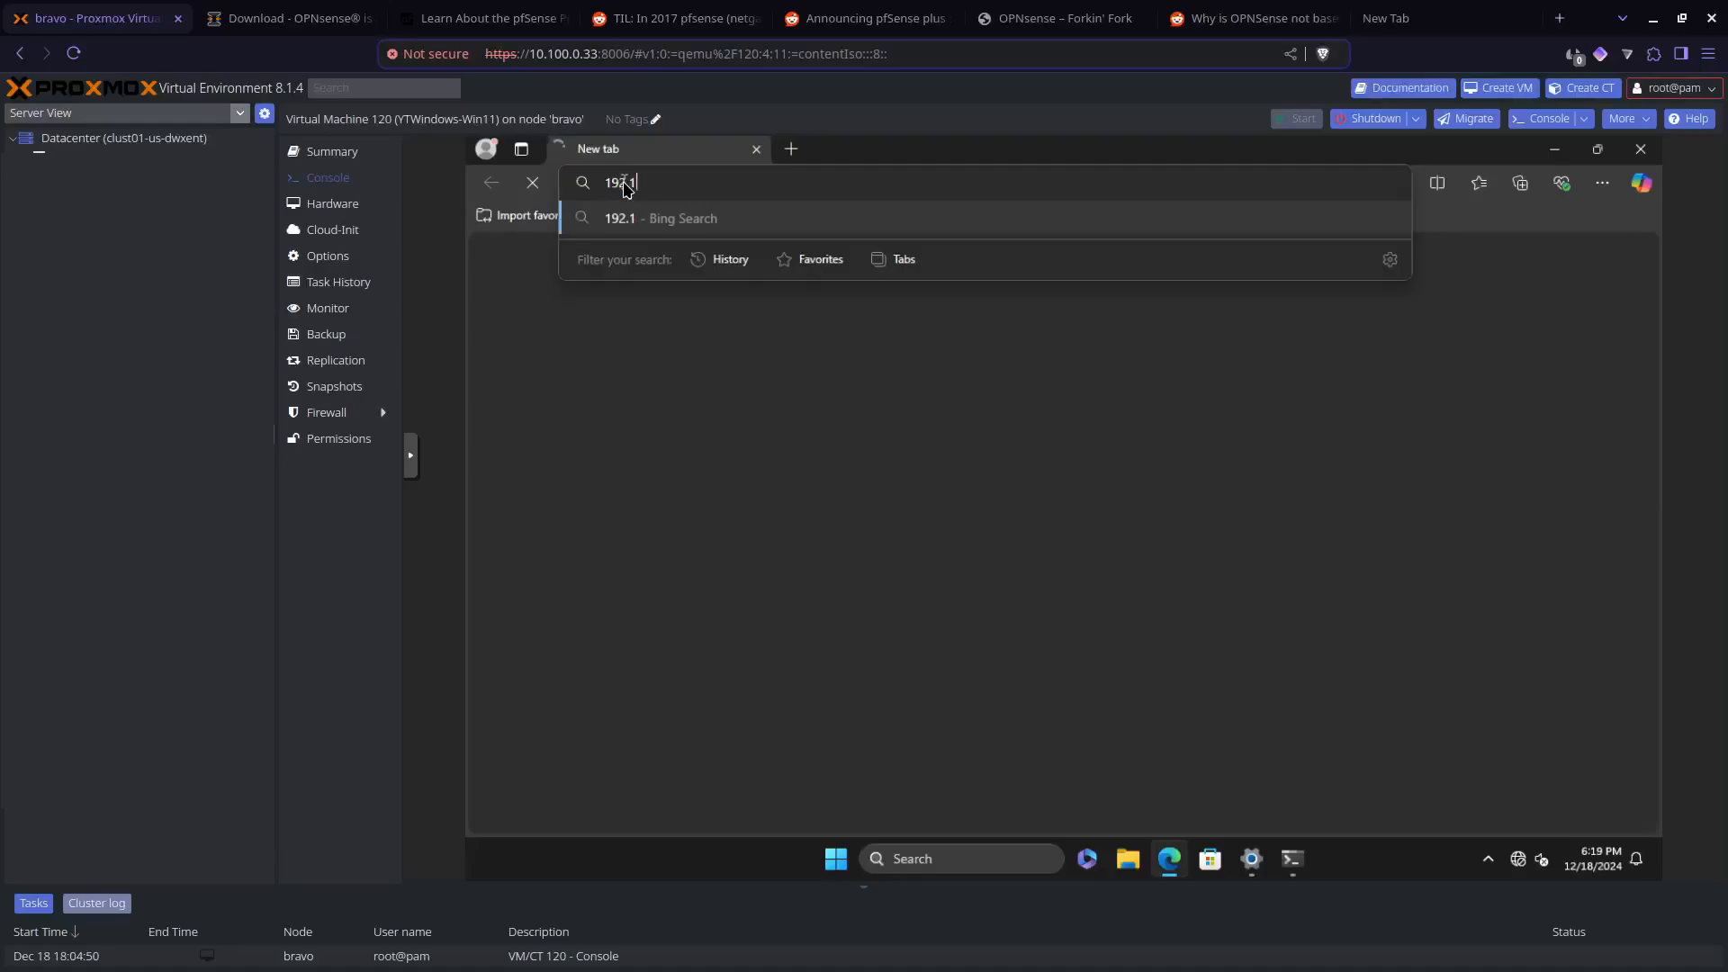
key("BackSpace")
key("BackSpace")
type("192")
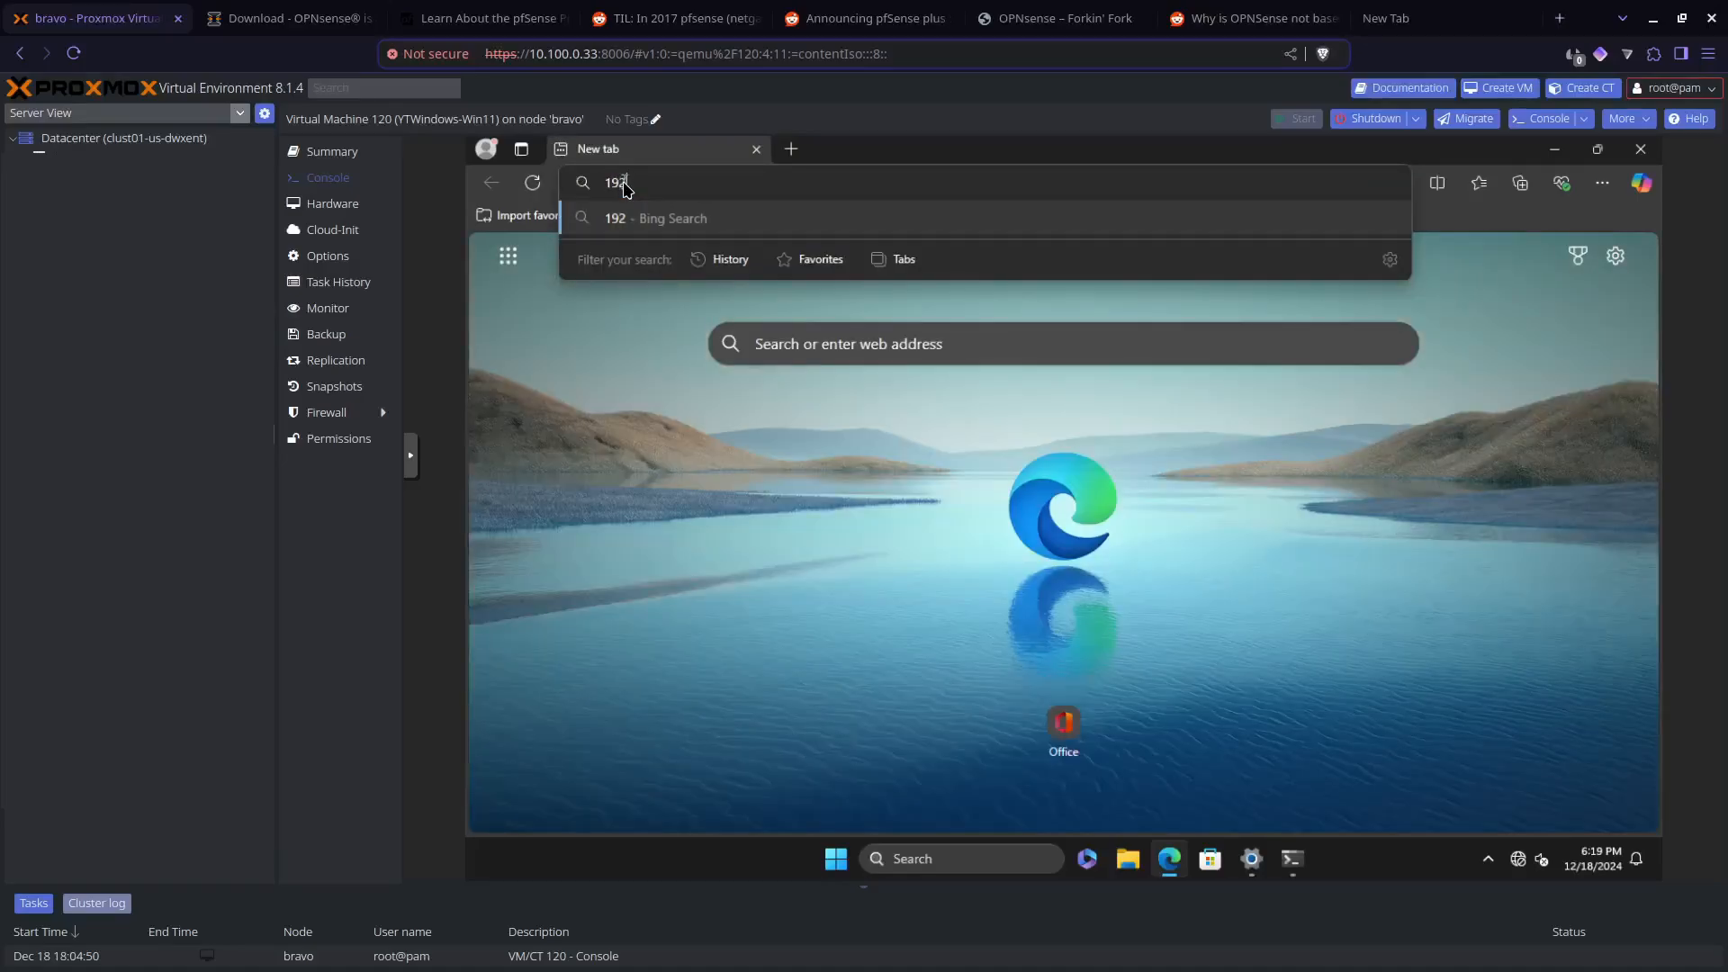
type(".168.1.1")
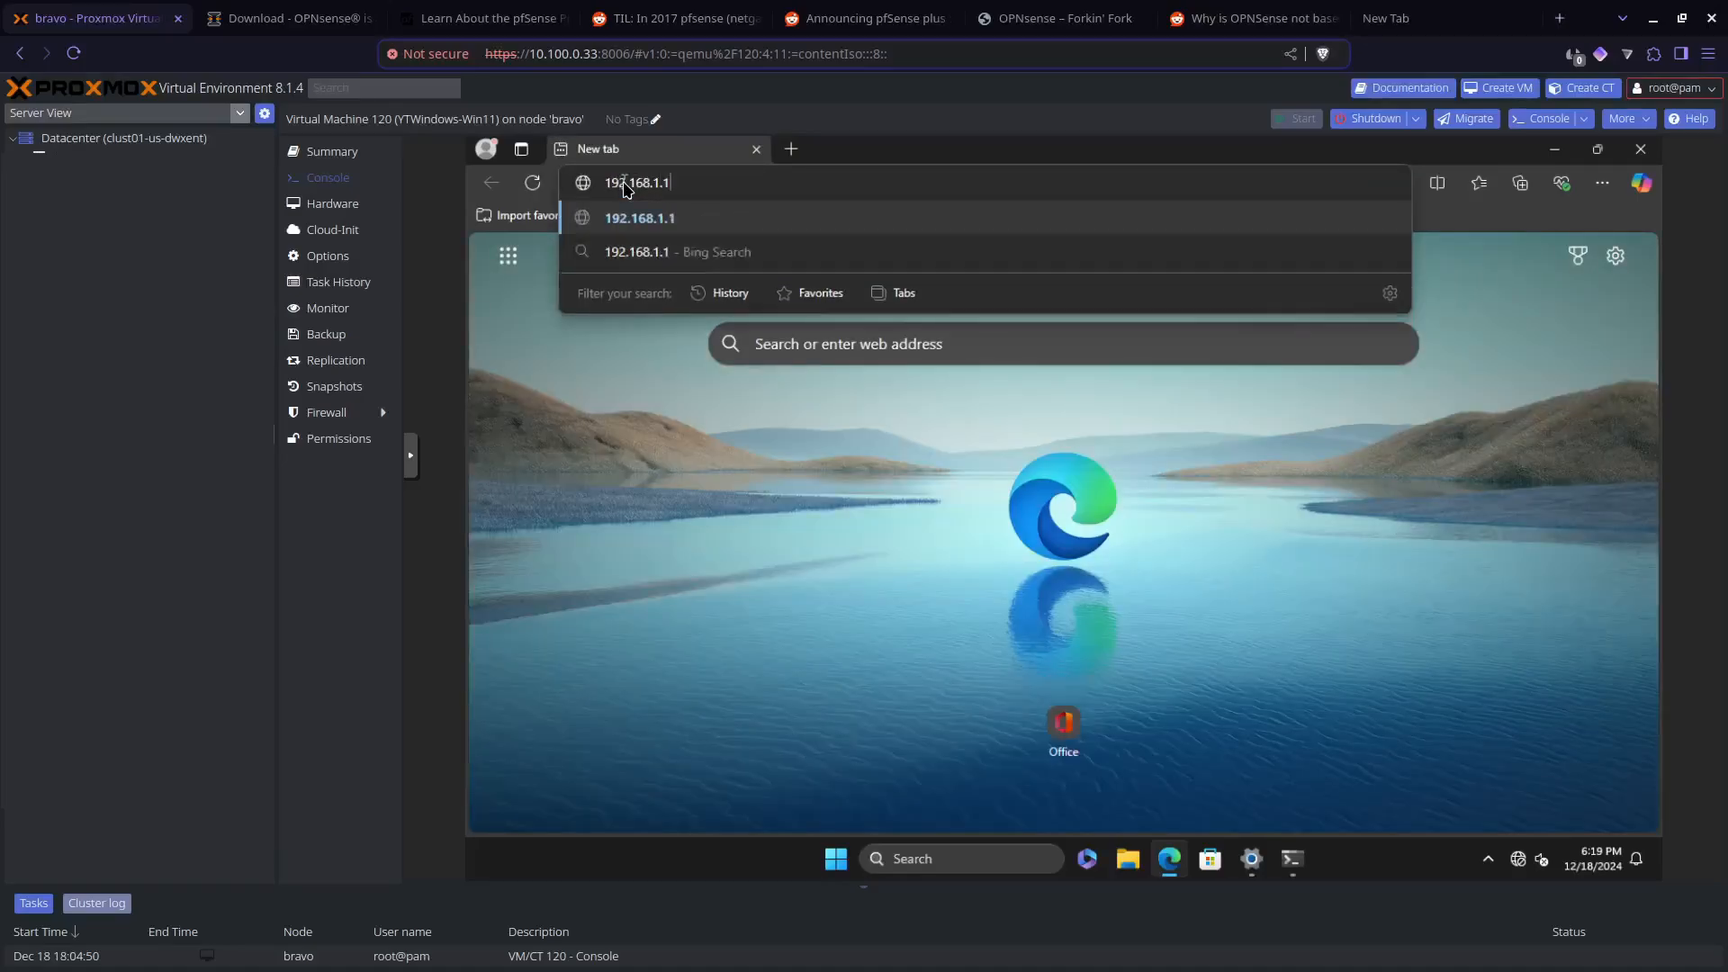
key("Return")
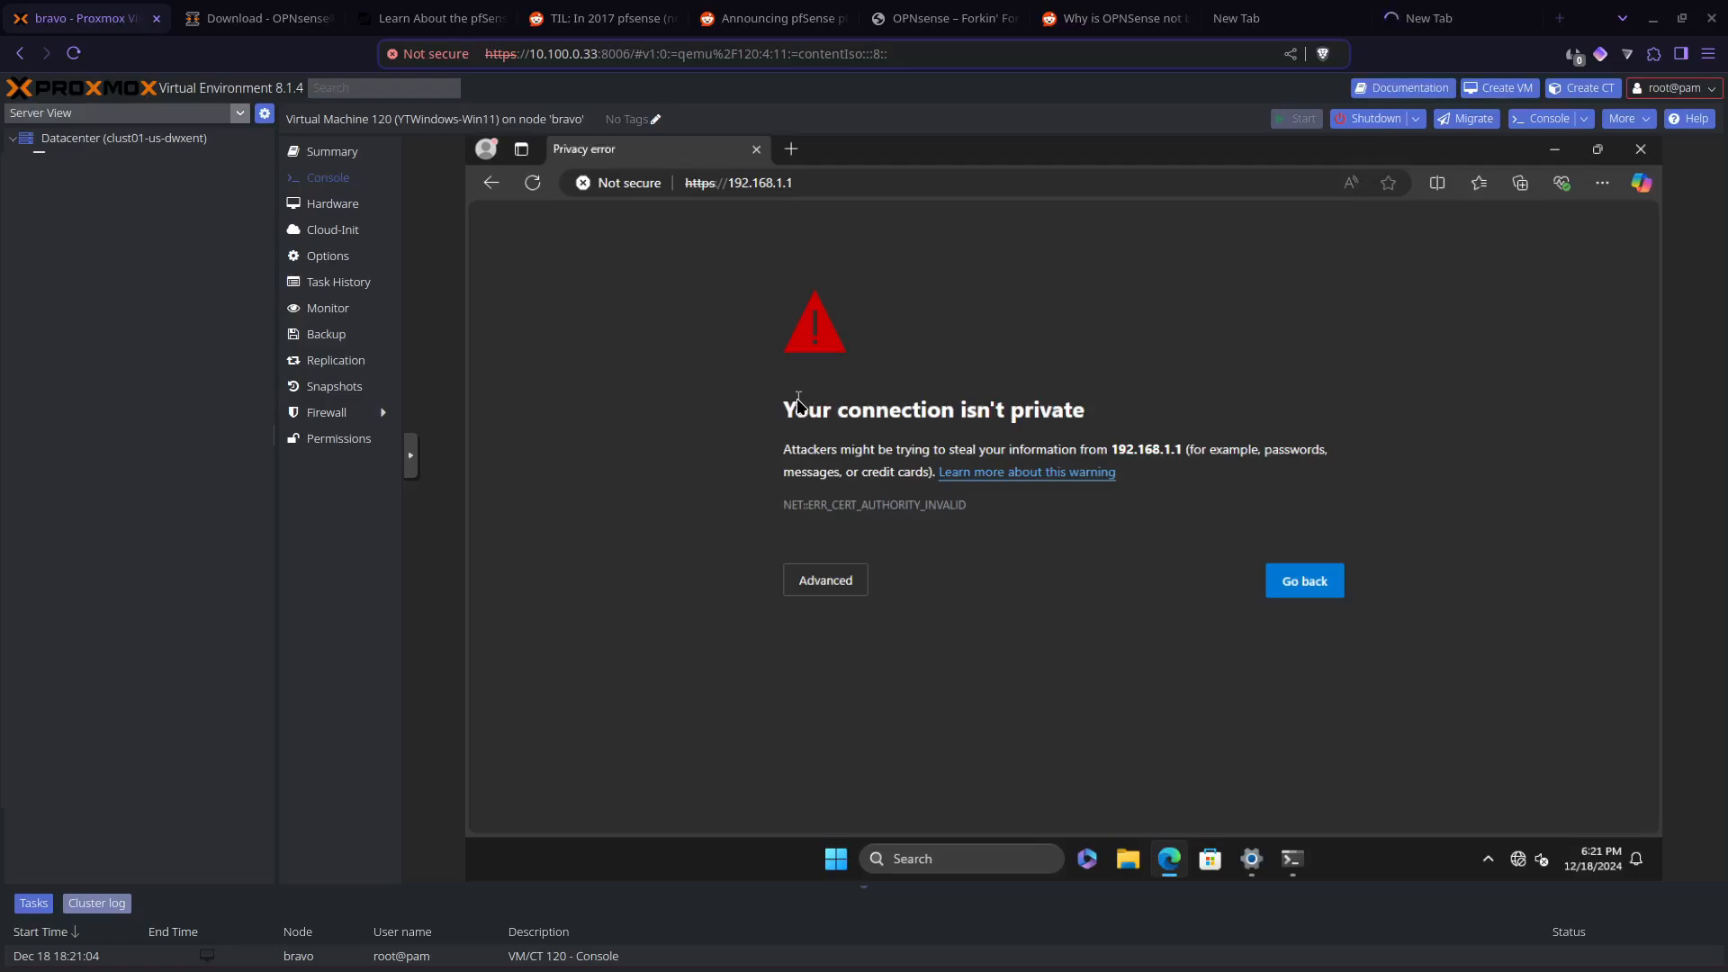
Step: Inspect the issuer details of the certificate presented by 192.168.1.1 and close the certificate viewer
left_click(619, 191)
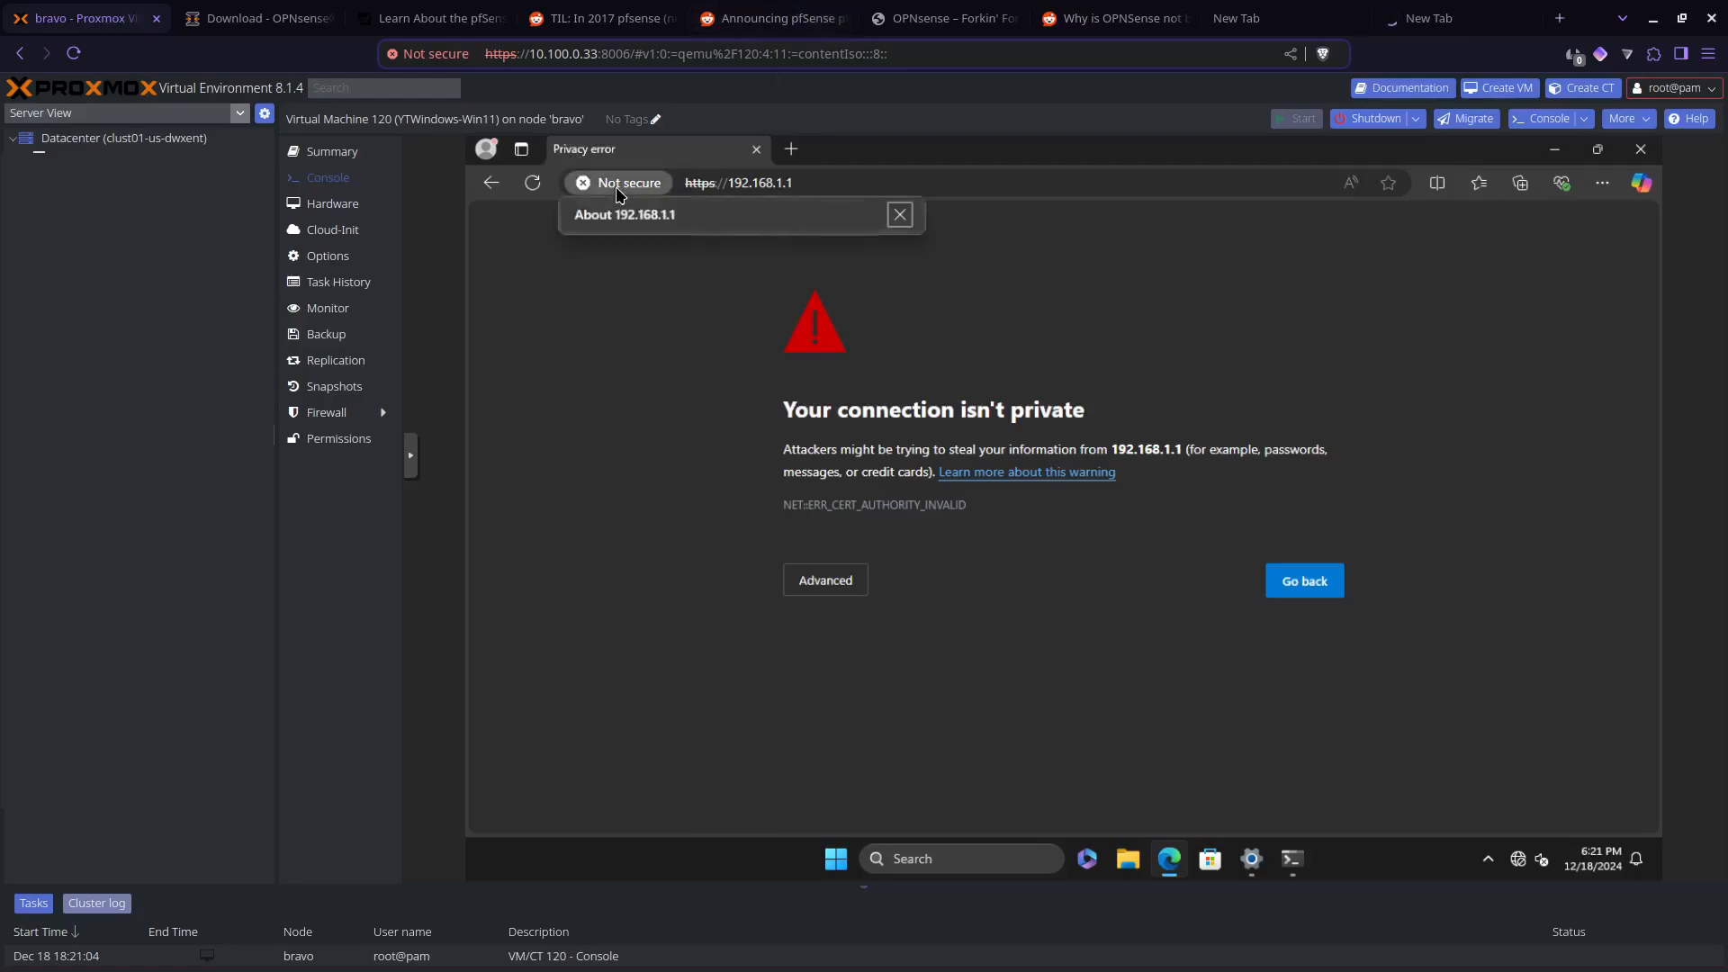
left_click(910, 286)
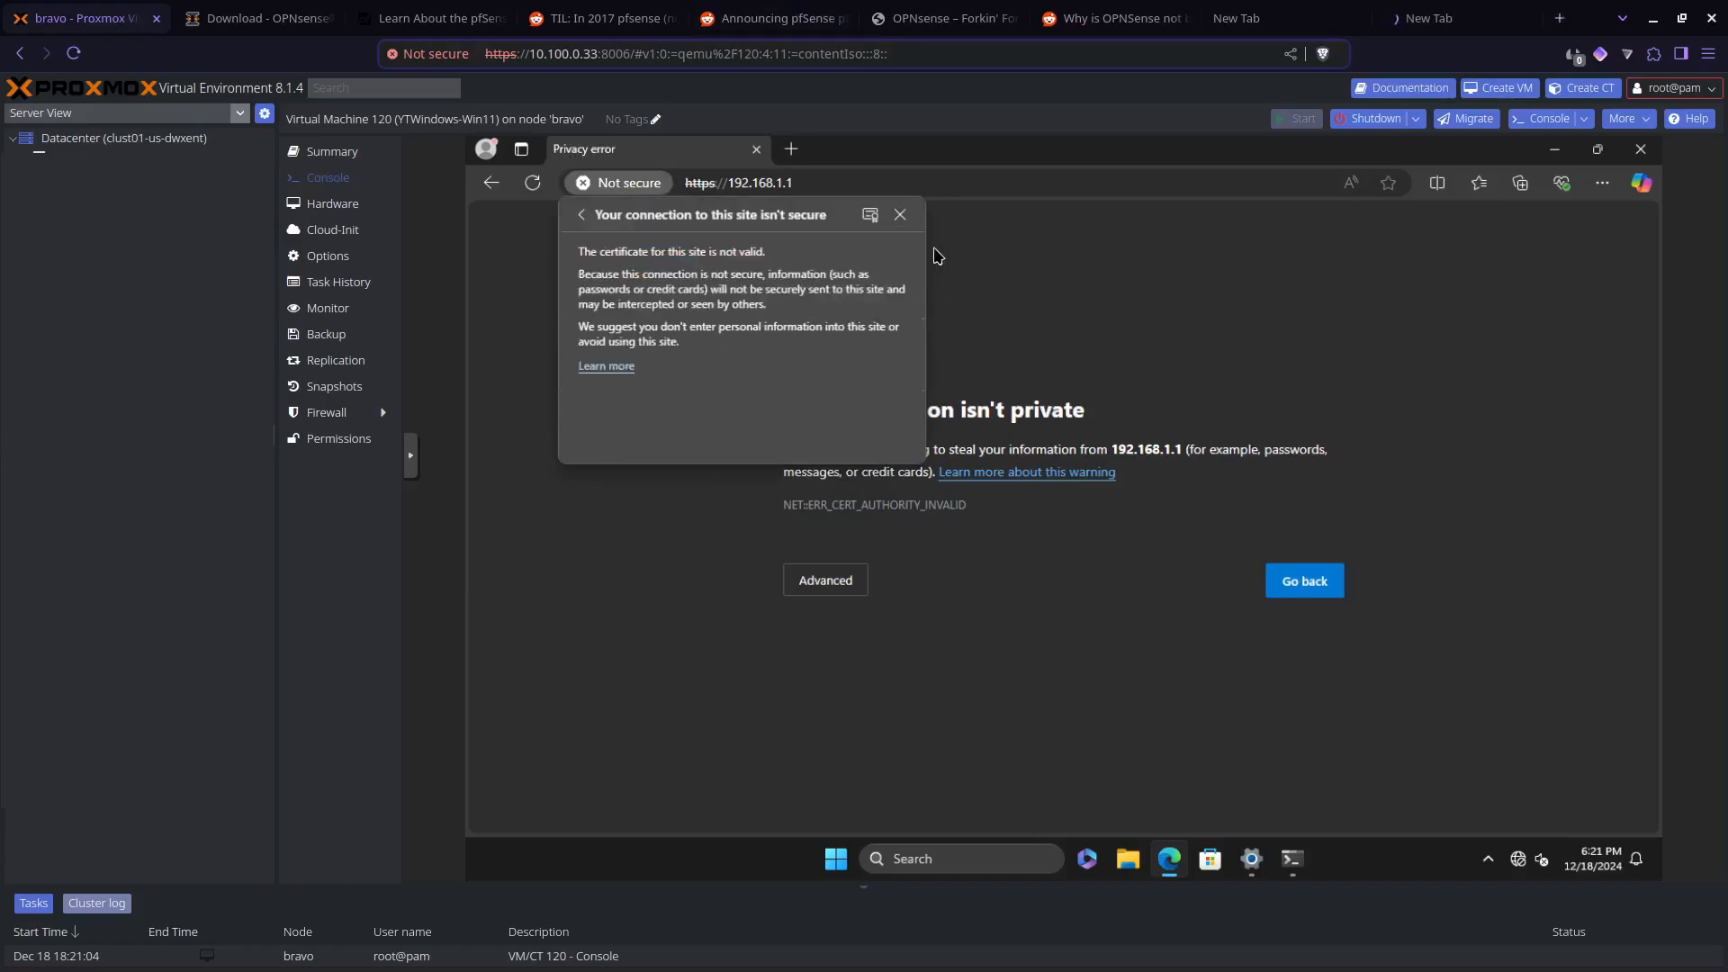
left_click(869, 218)
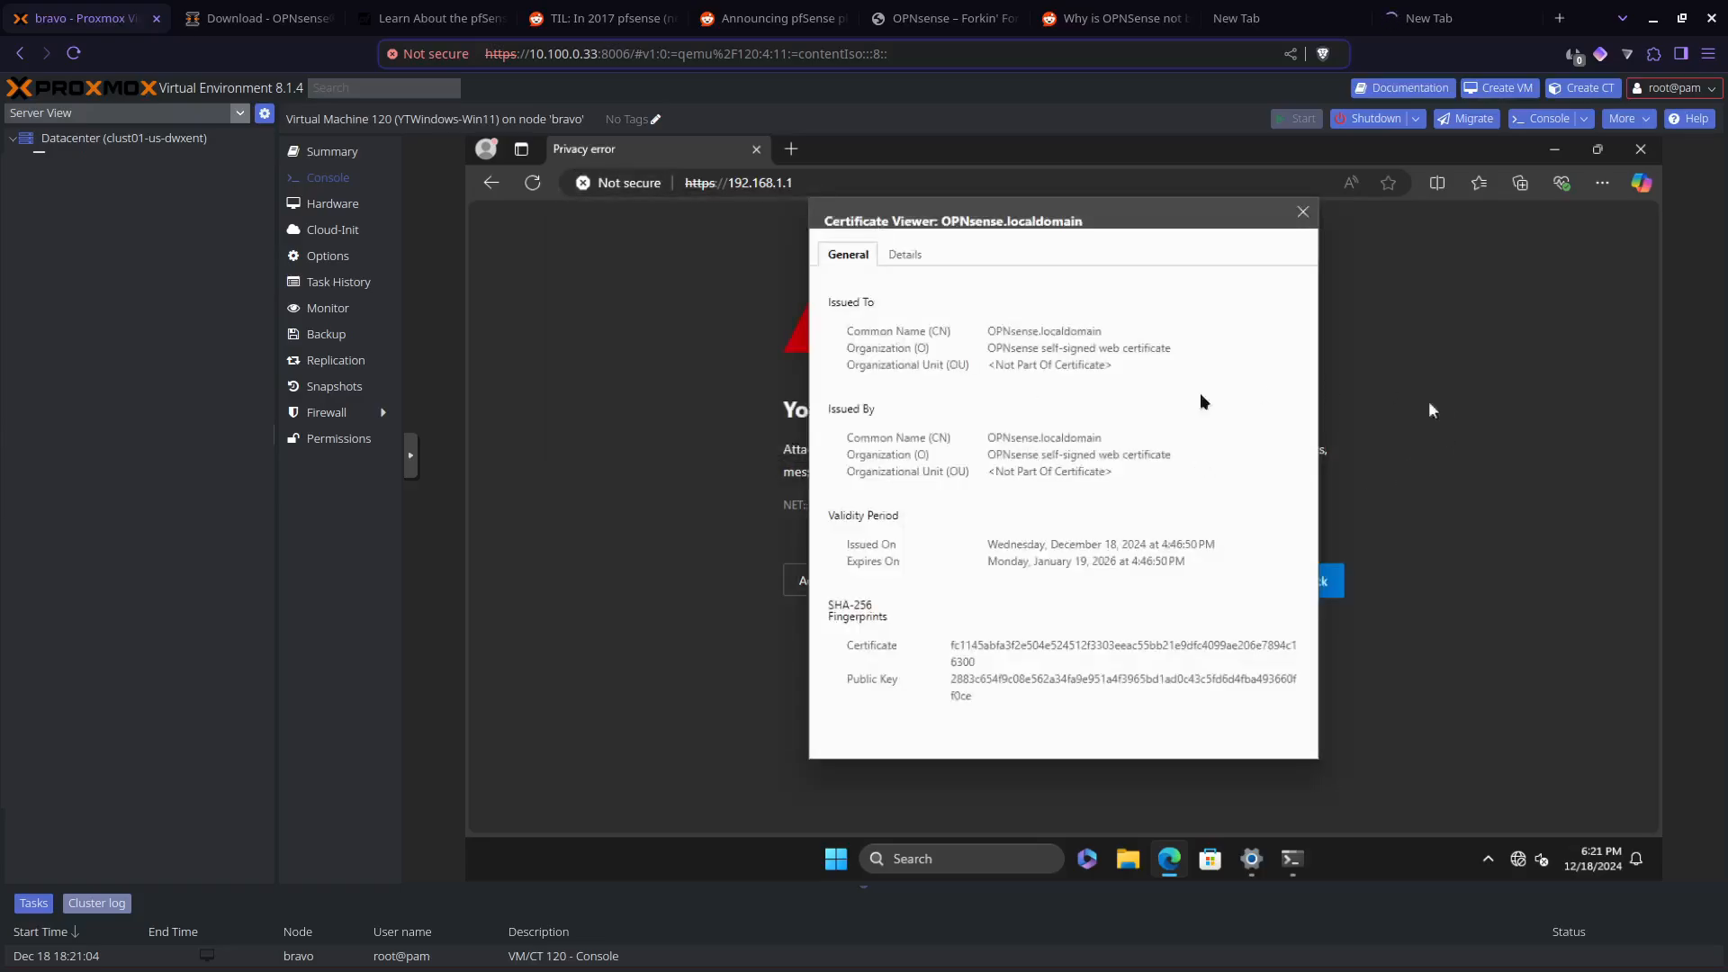
left_click_drag(1091, 443, 1021, 426)
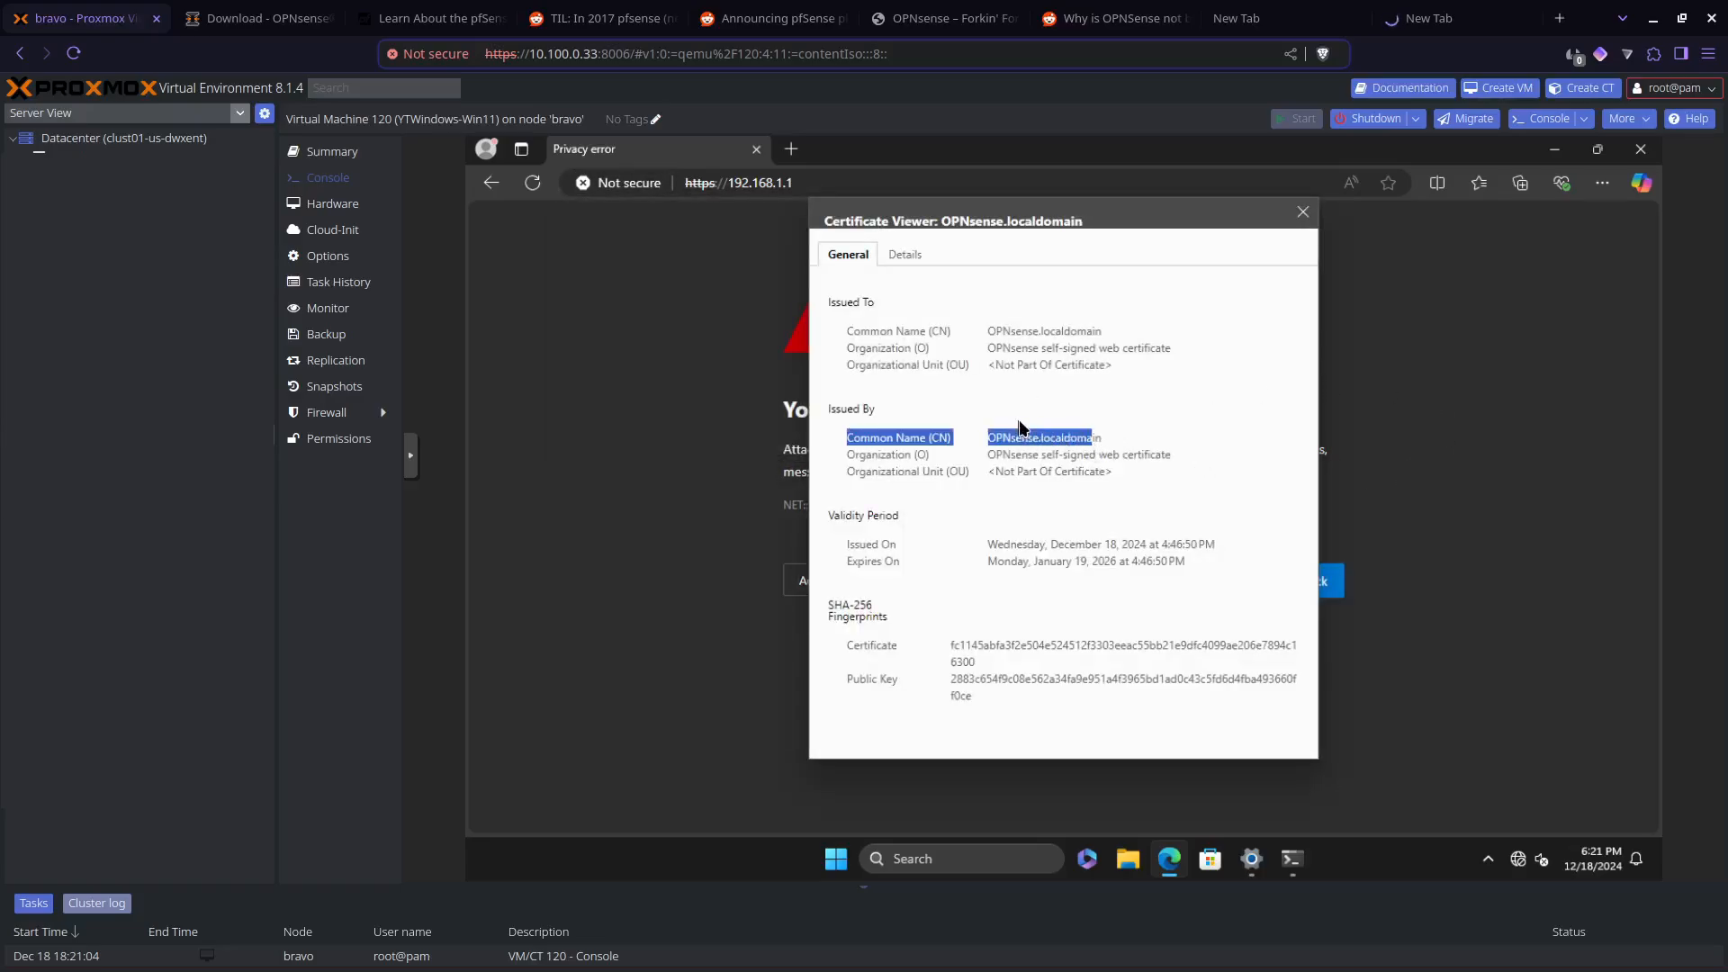
left_click(1341, 445)
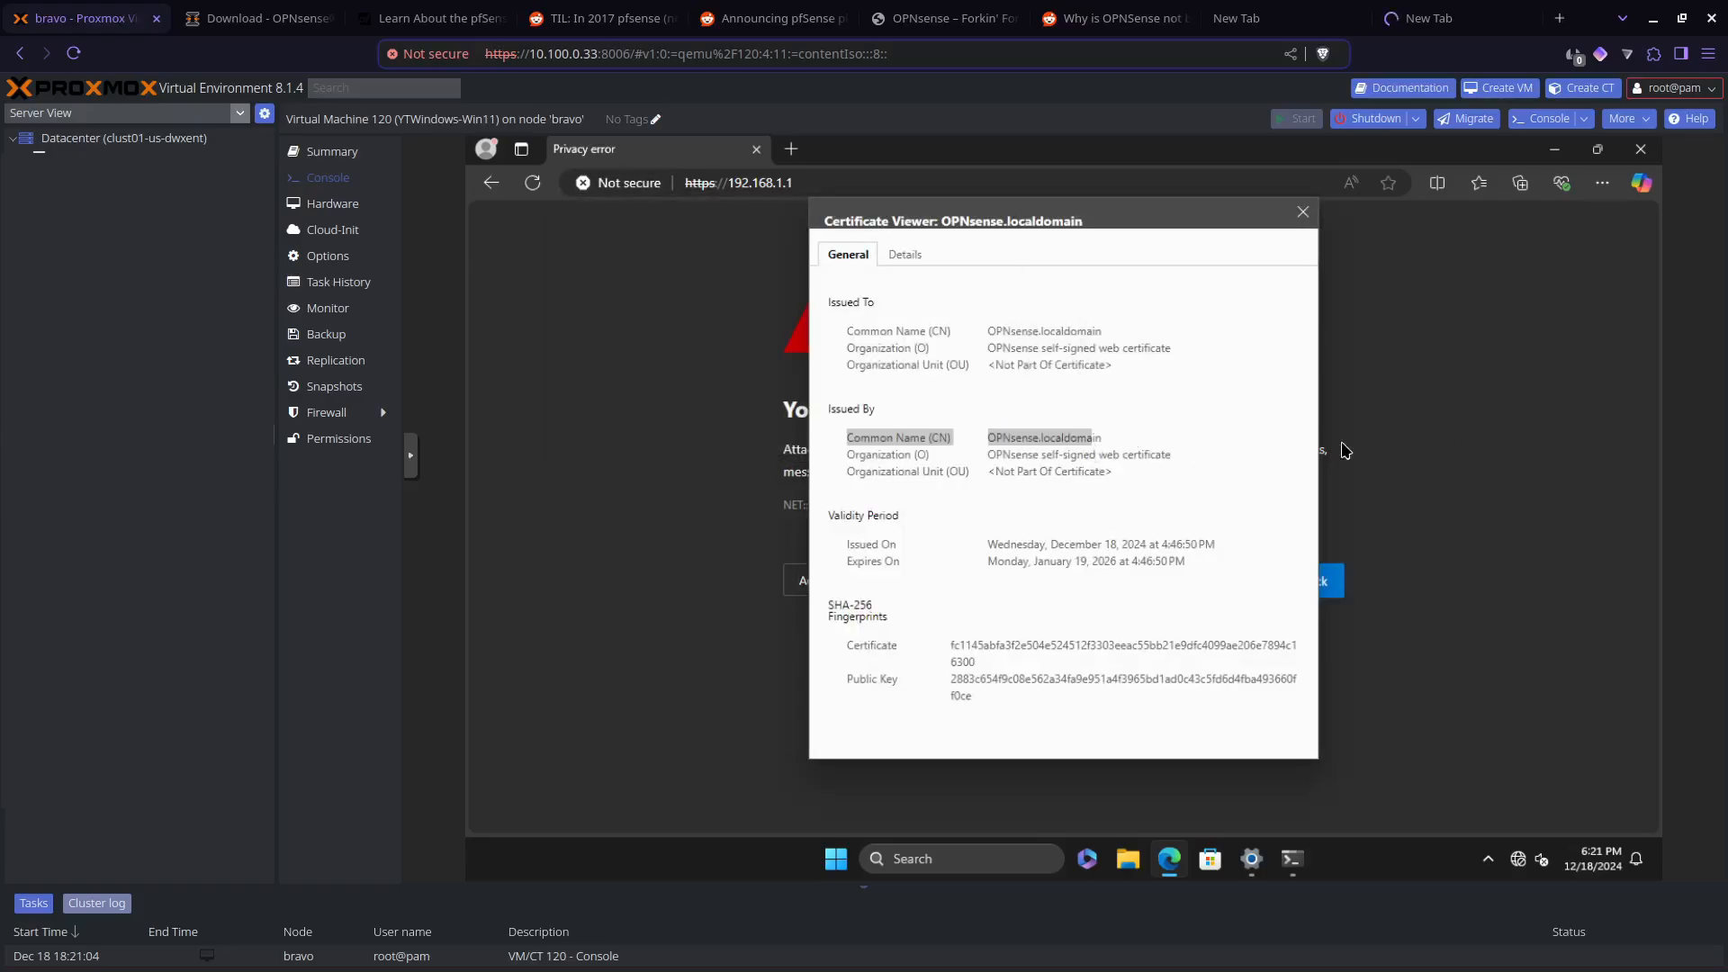
left_click(1302, 211)
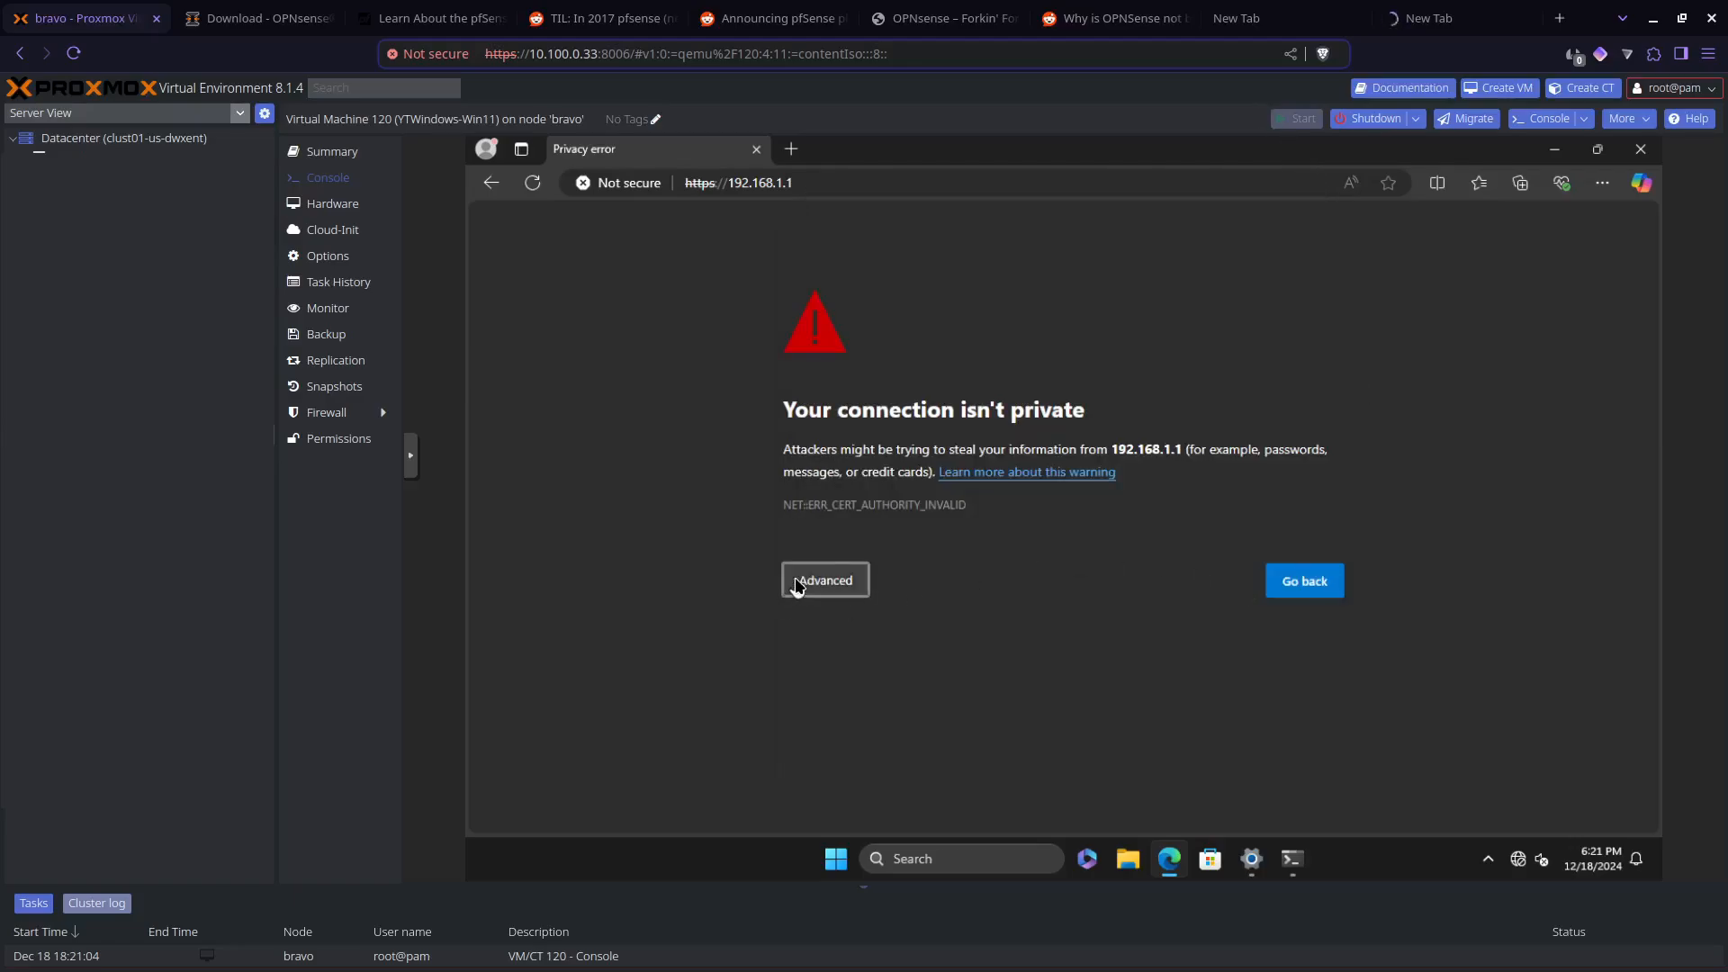
Step: Proceed past the certificate warning to the OPNsense login page and try to log in as root with the account password
left_click(796, 583)
left_click(855, 727)
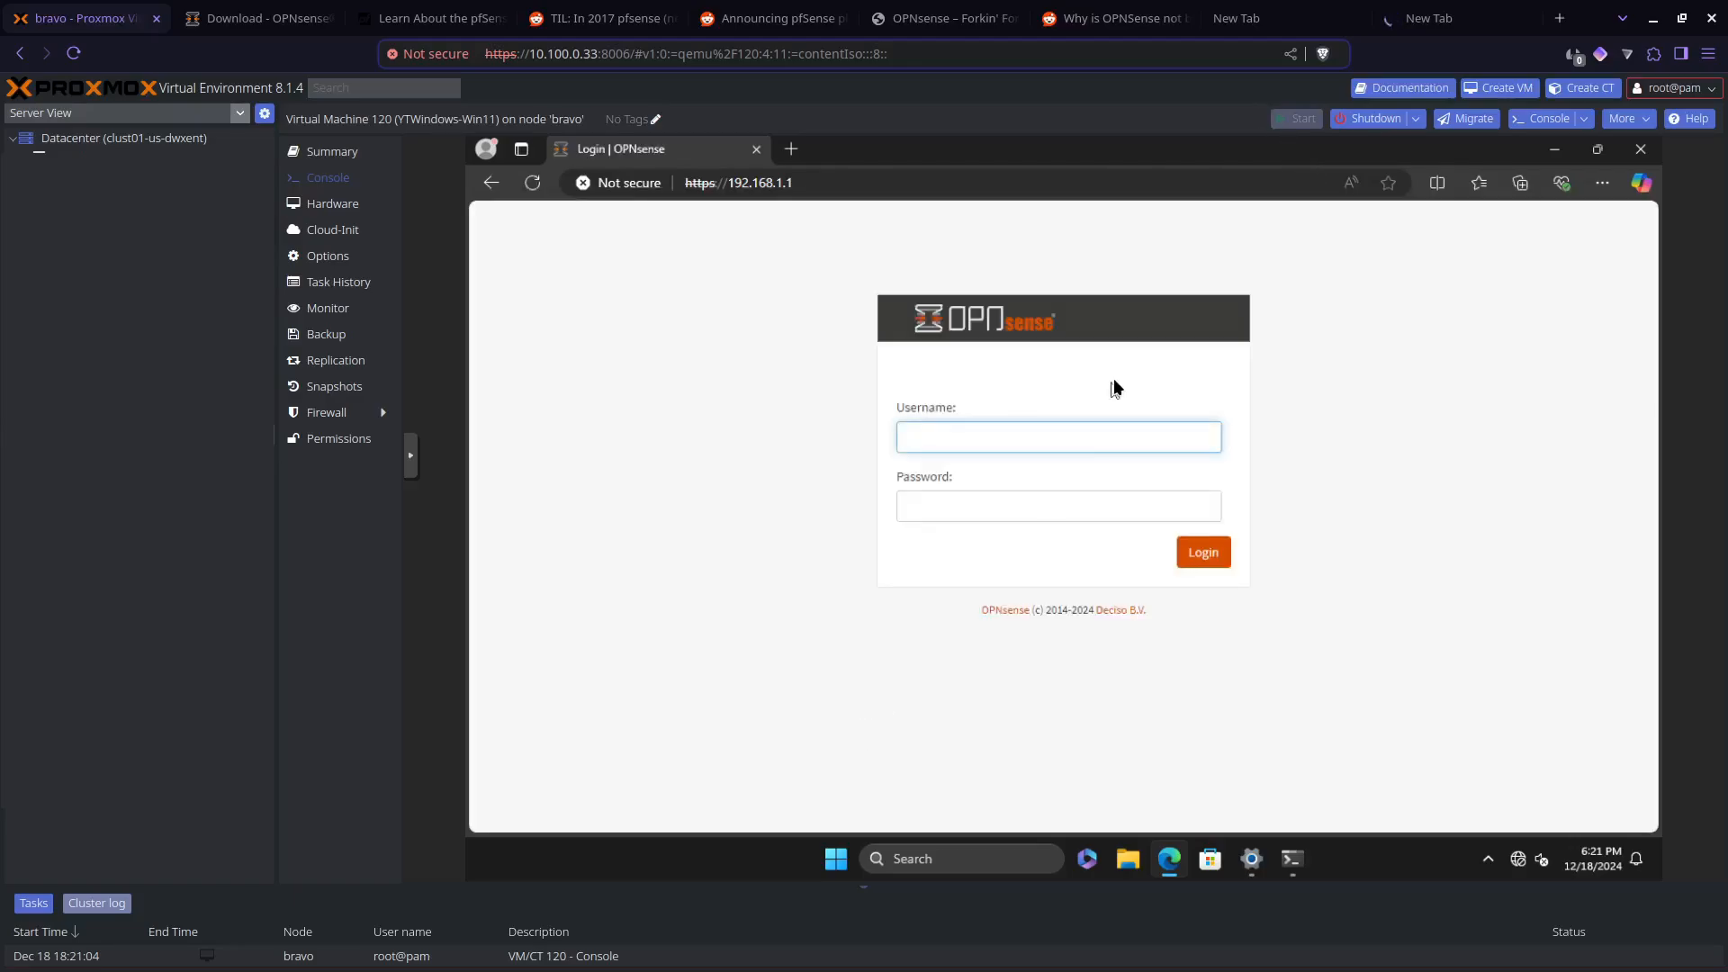
left_click(1102, 436)
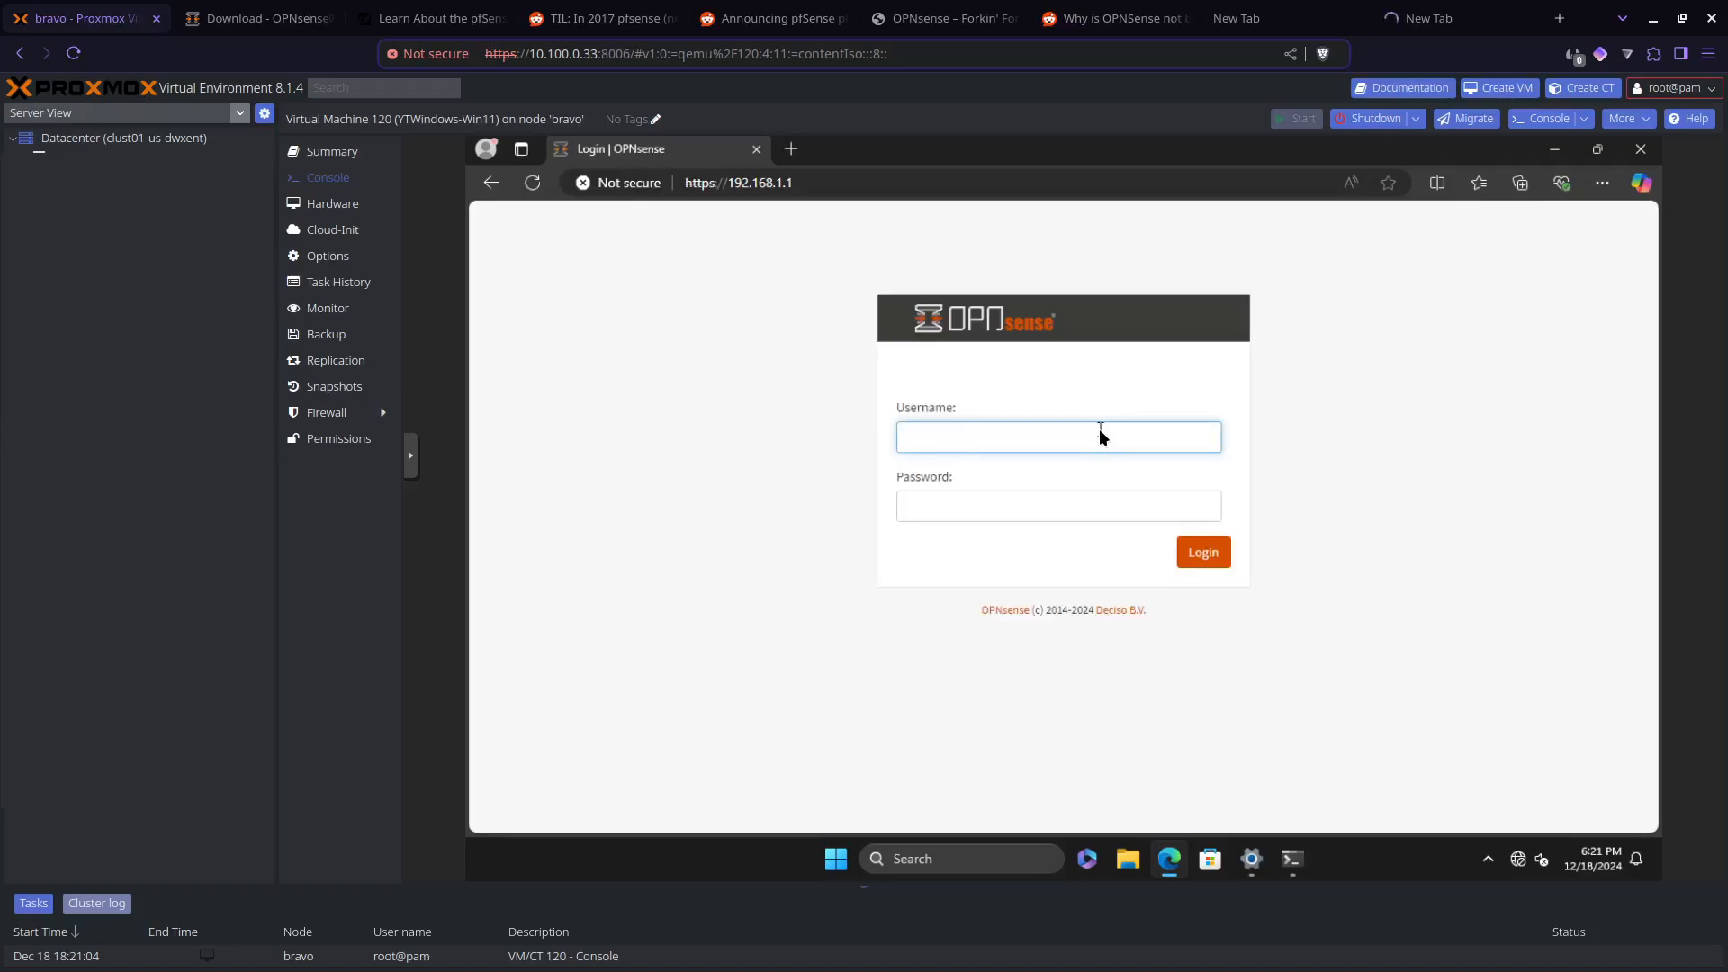
type("root")
key("Tab")
type("opnsense")
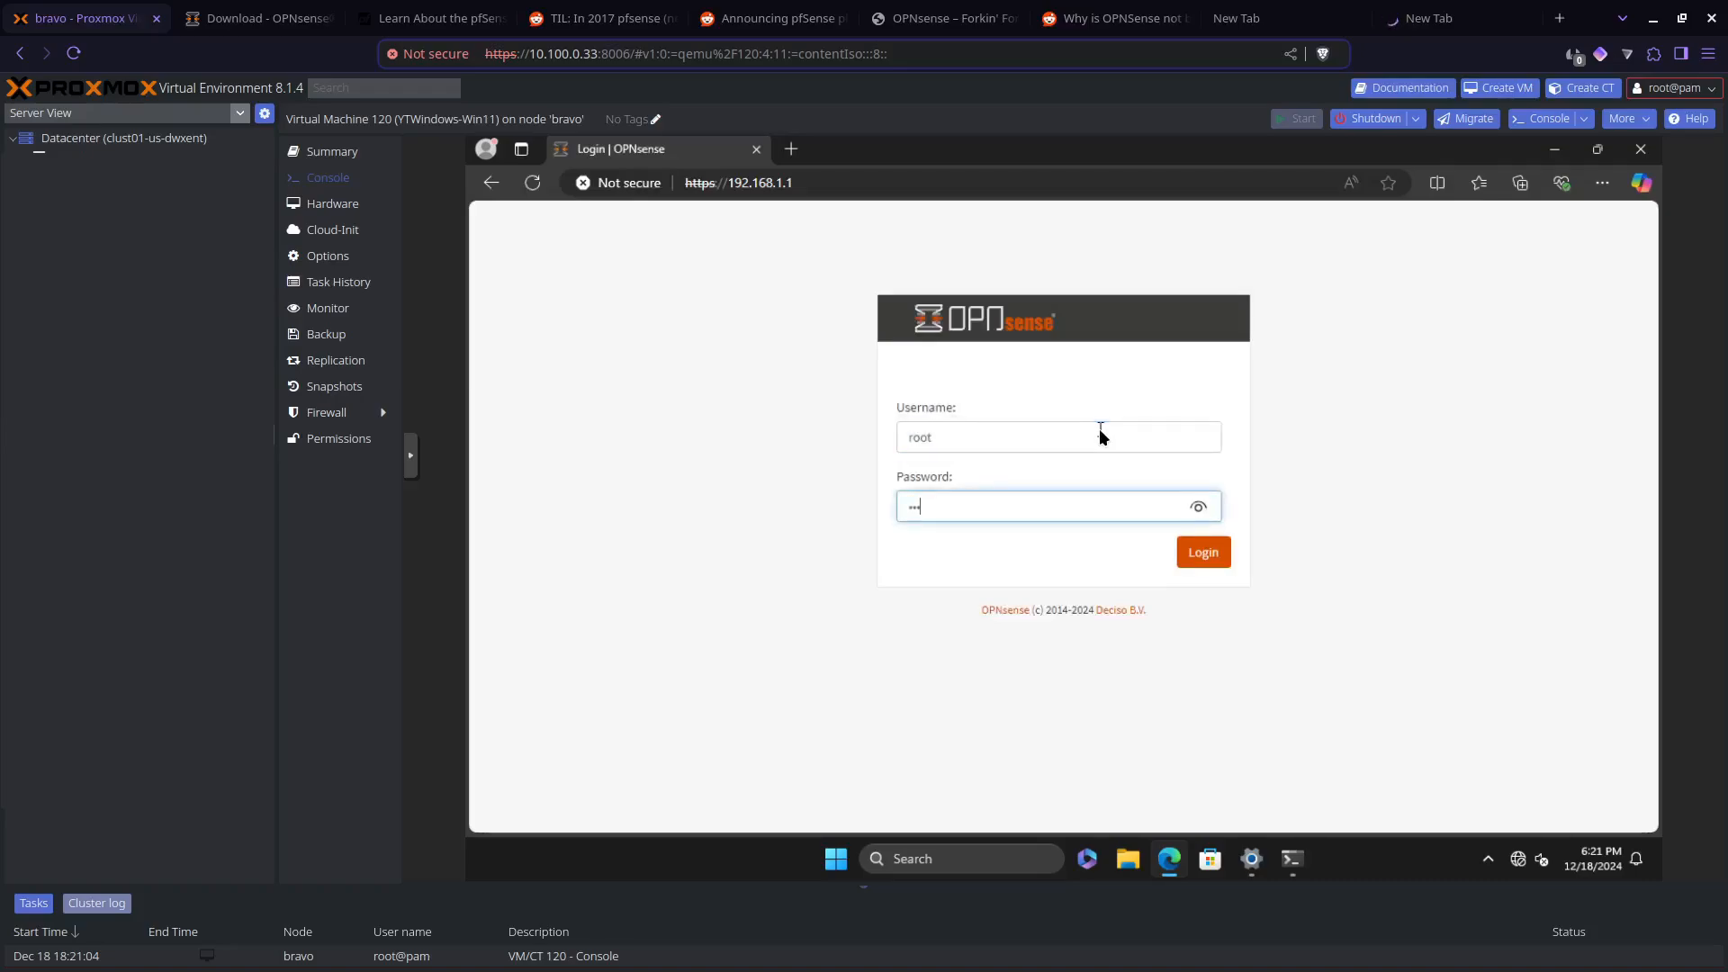
key("Return")
Step: Log in to the OPNsense web interface as root, entering the account password again
type("root")
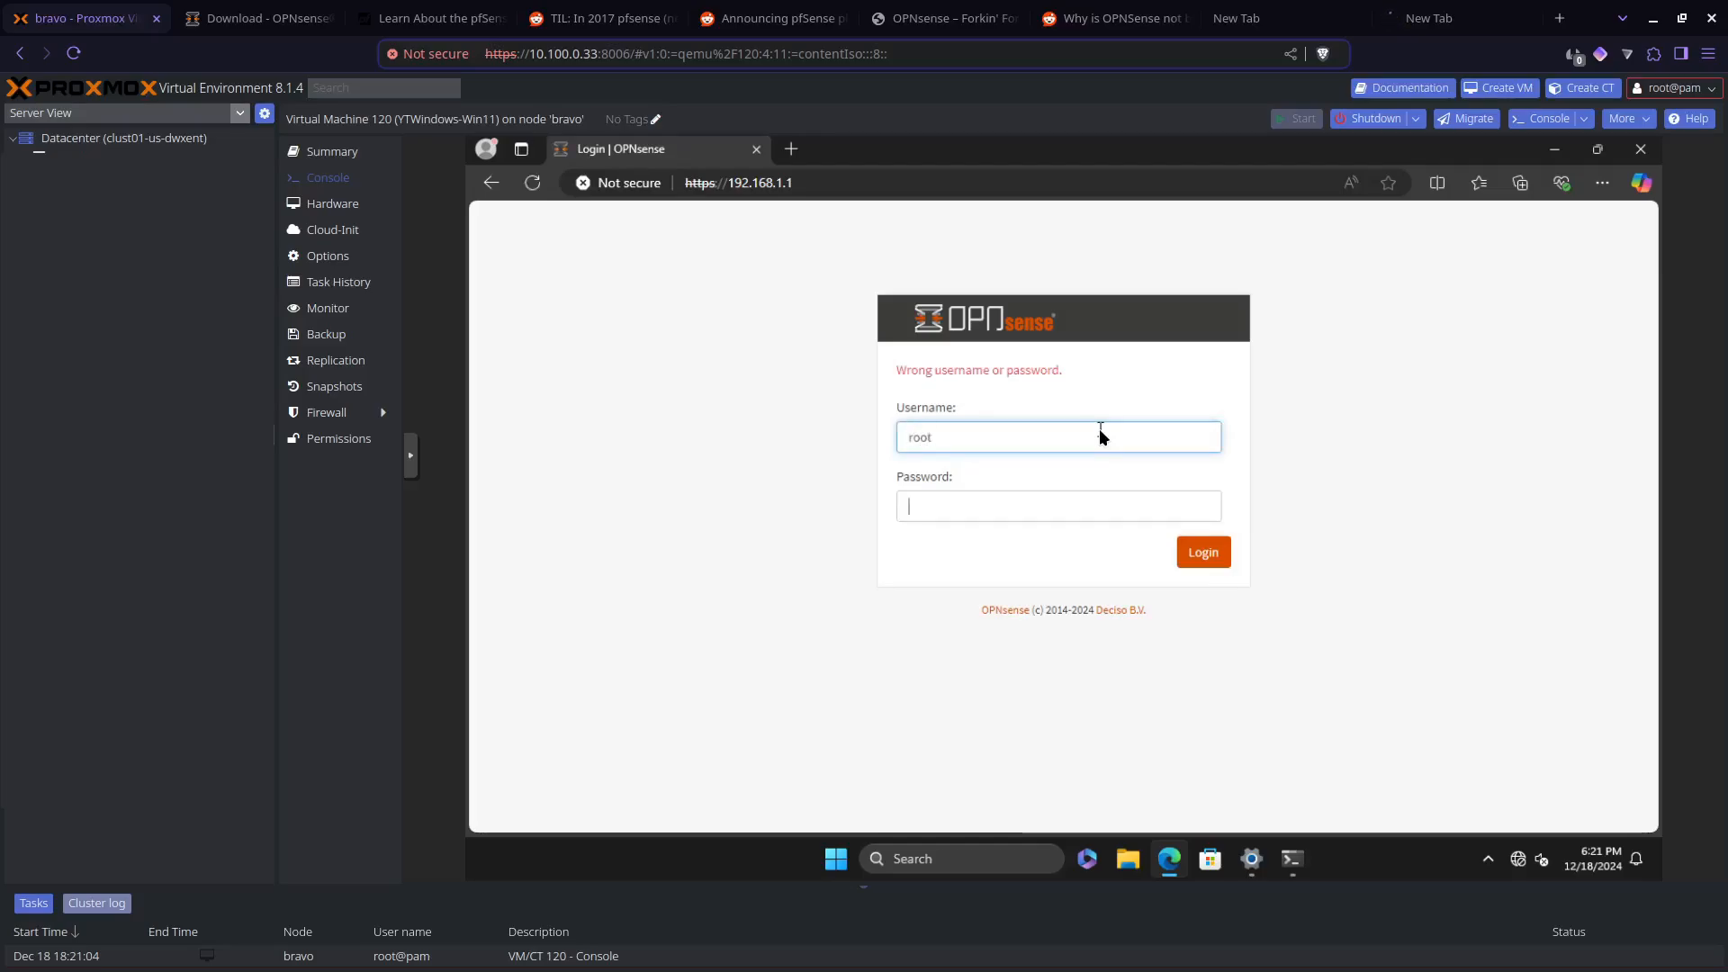
key("Tab")
type("opnsense")
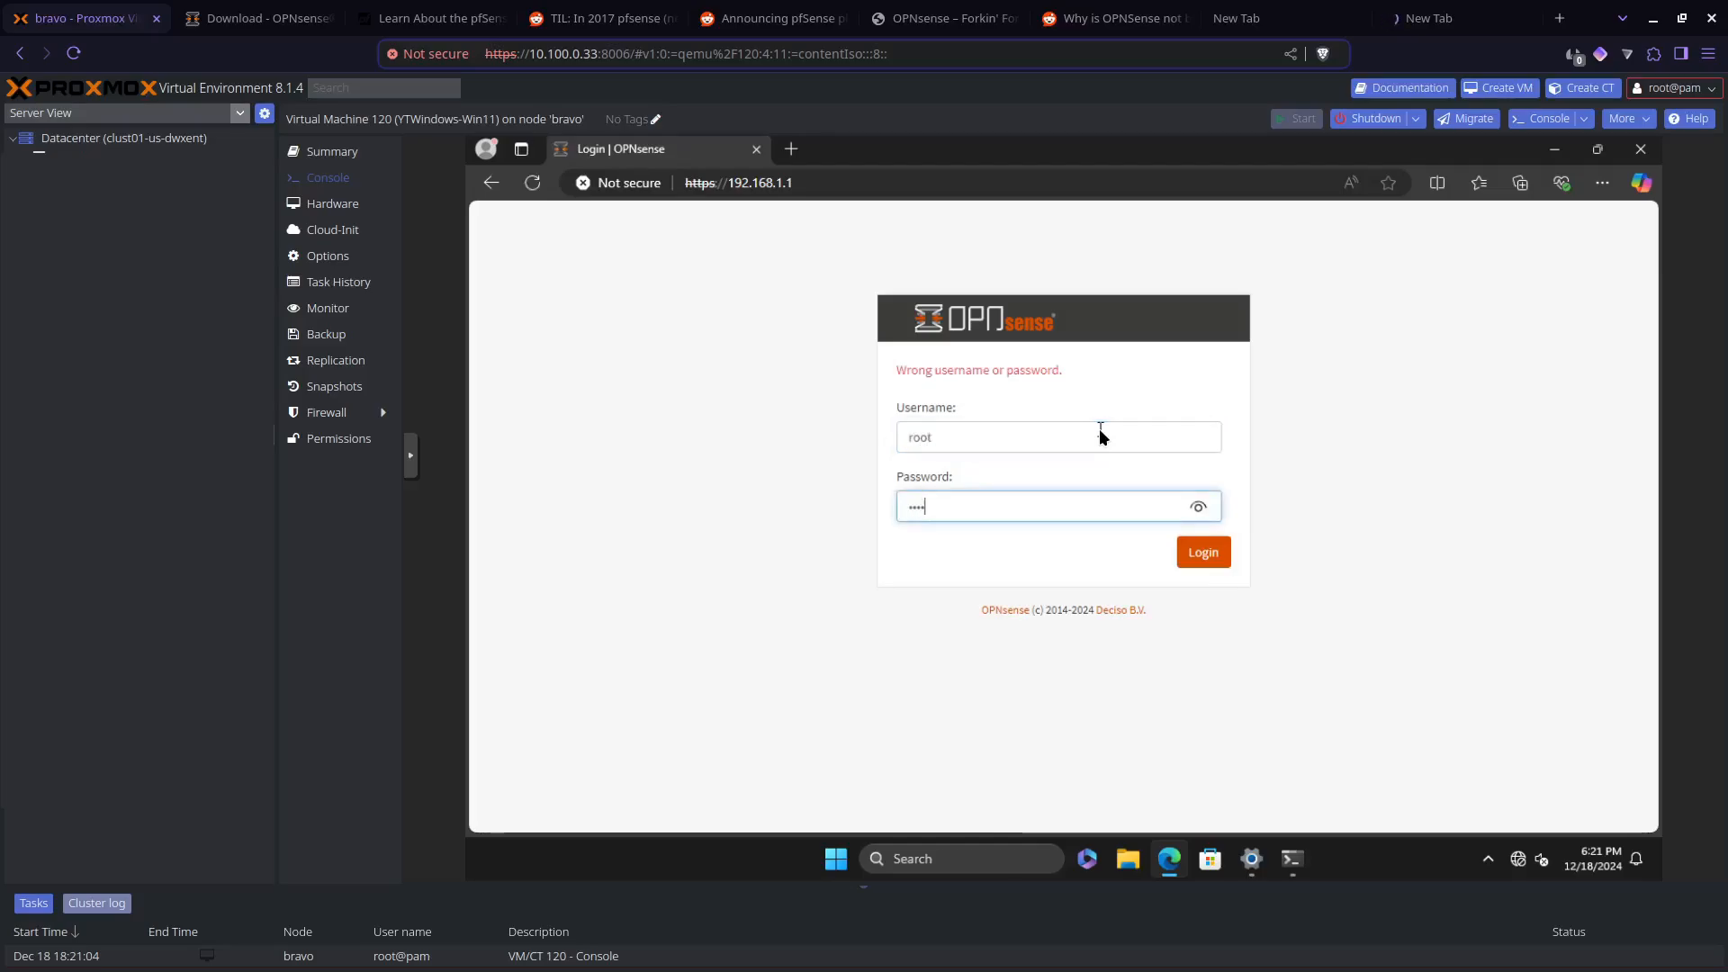
key("Return")
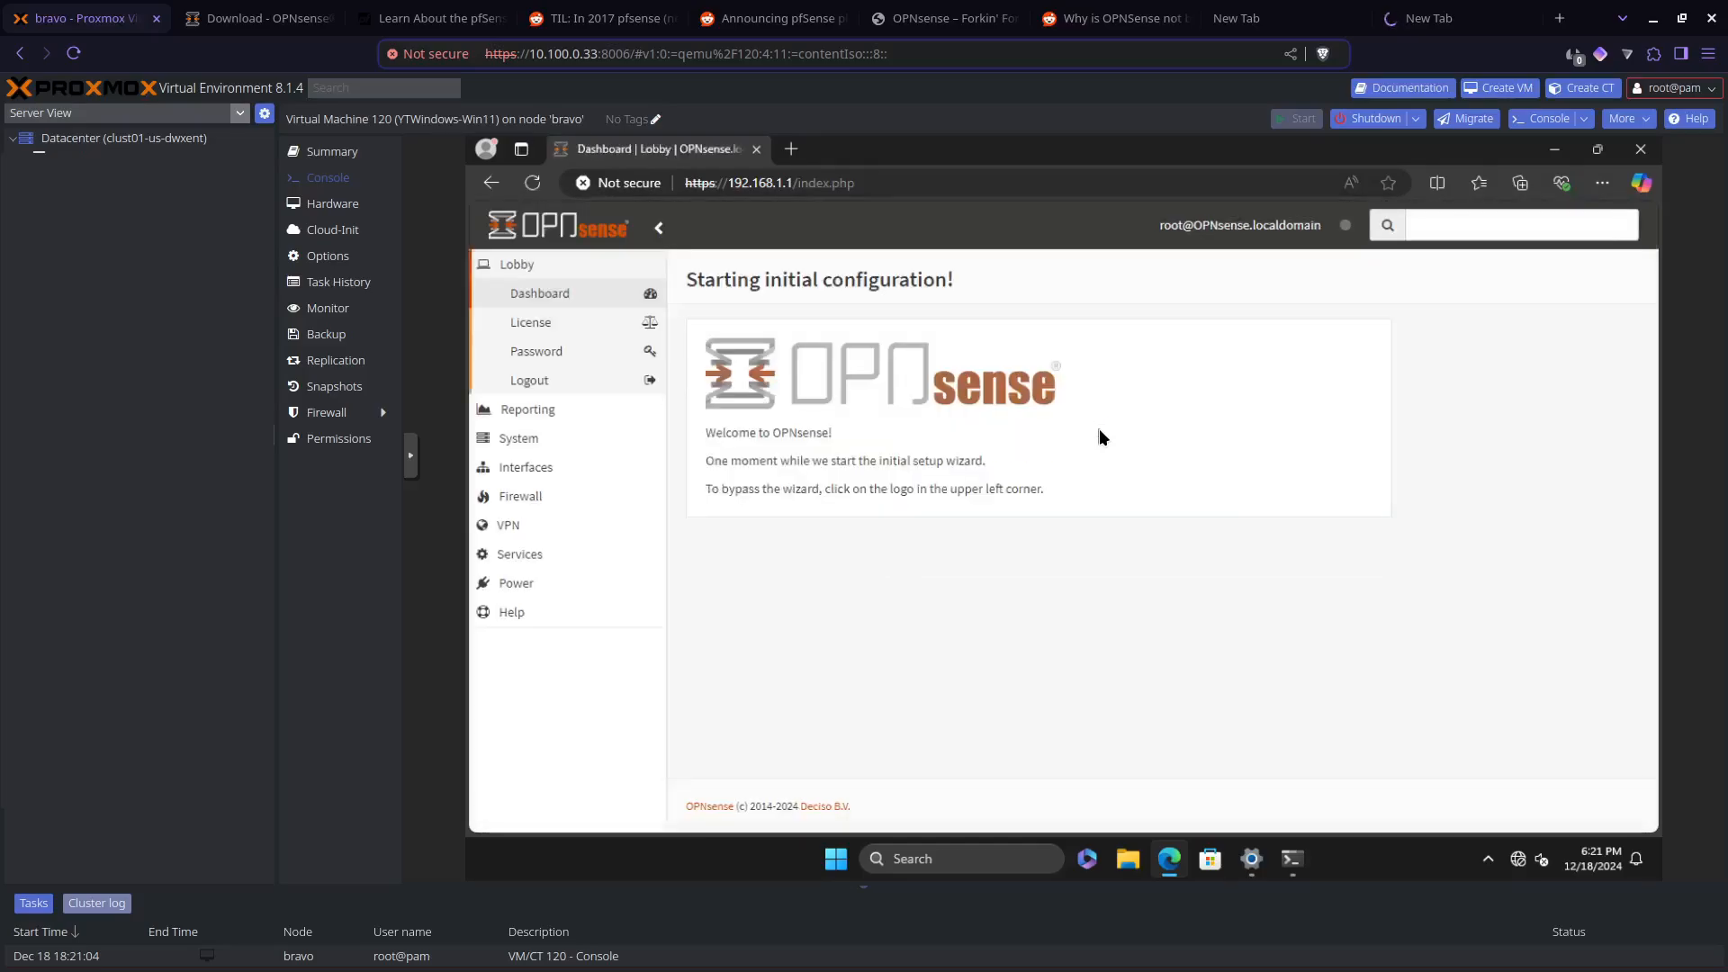
Step: Switch the virtual machine console to full screen and start the General Setup wizard
left_click(409, 454)
left_click(428, 507)
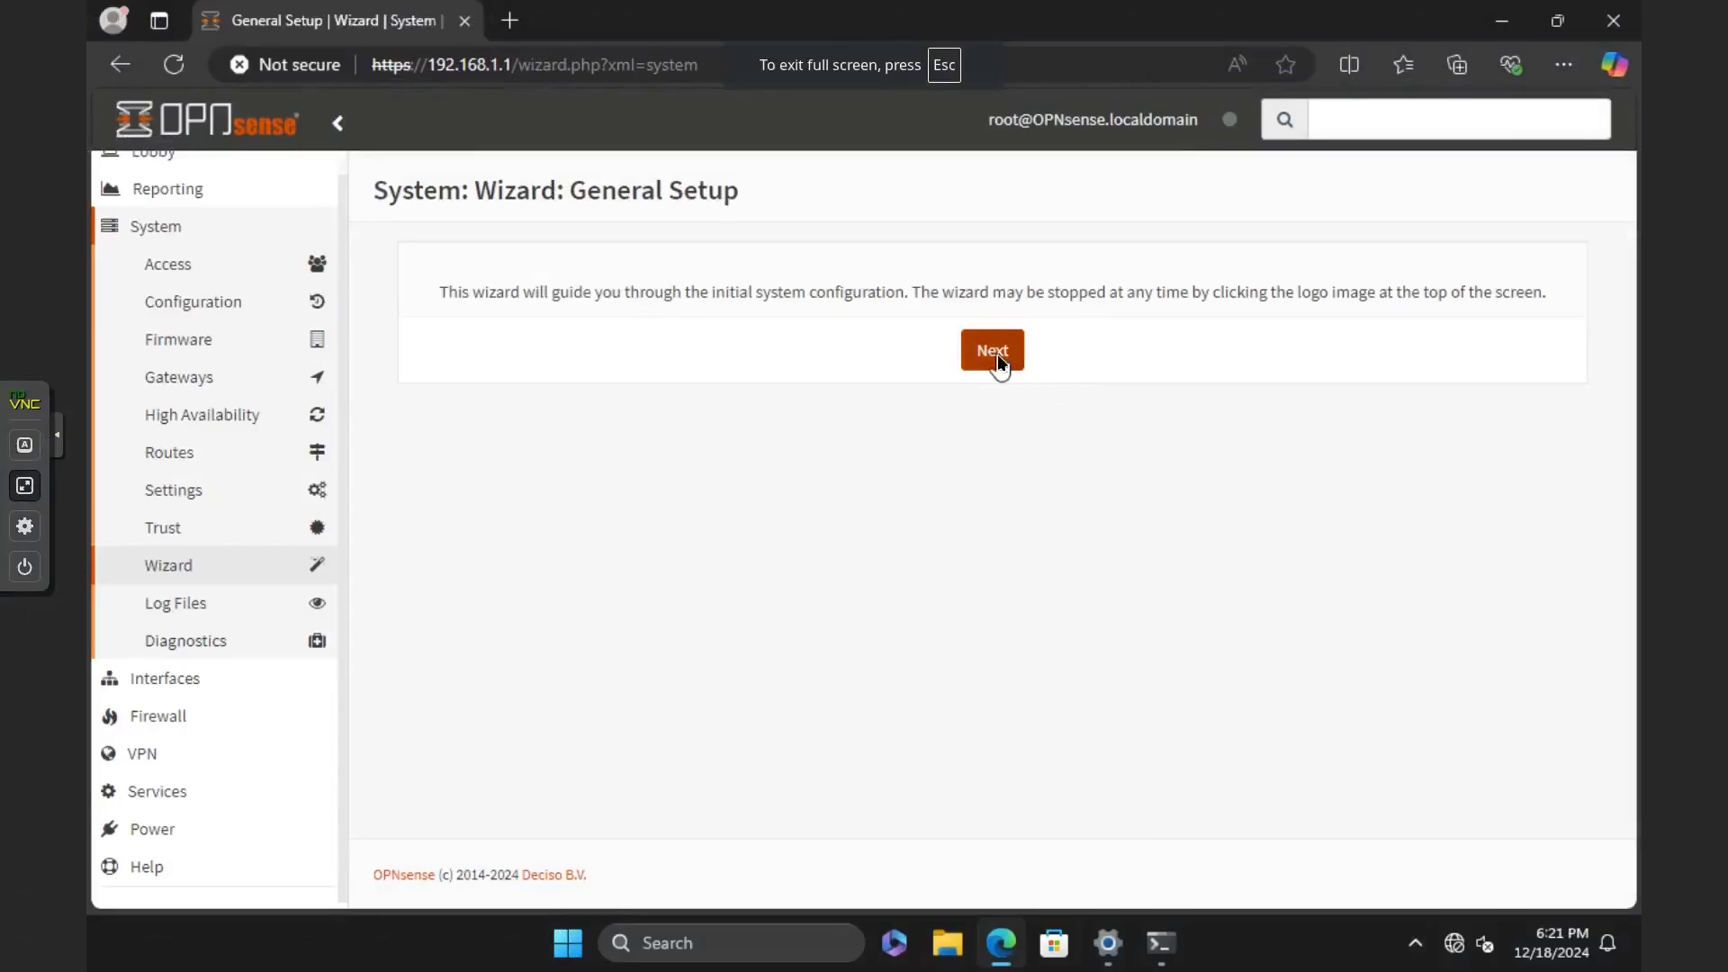
left_click(994, 351)
Step: Set the hostname to YTSandboxGateway and the domain to nerdherd.internal in the wizard's general information
scroll(954, 333, "down", 1)
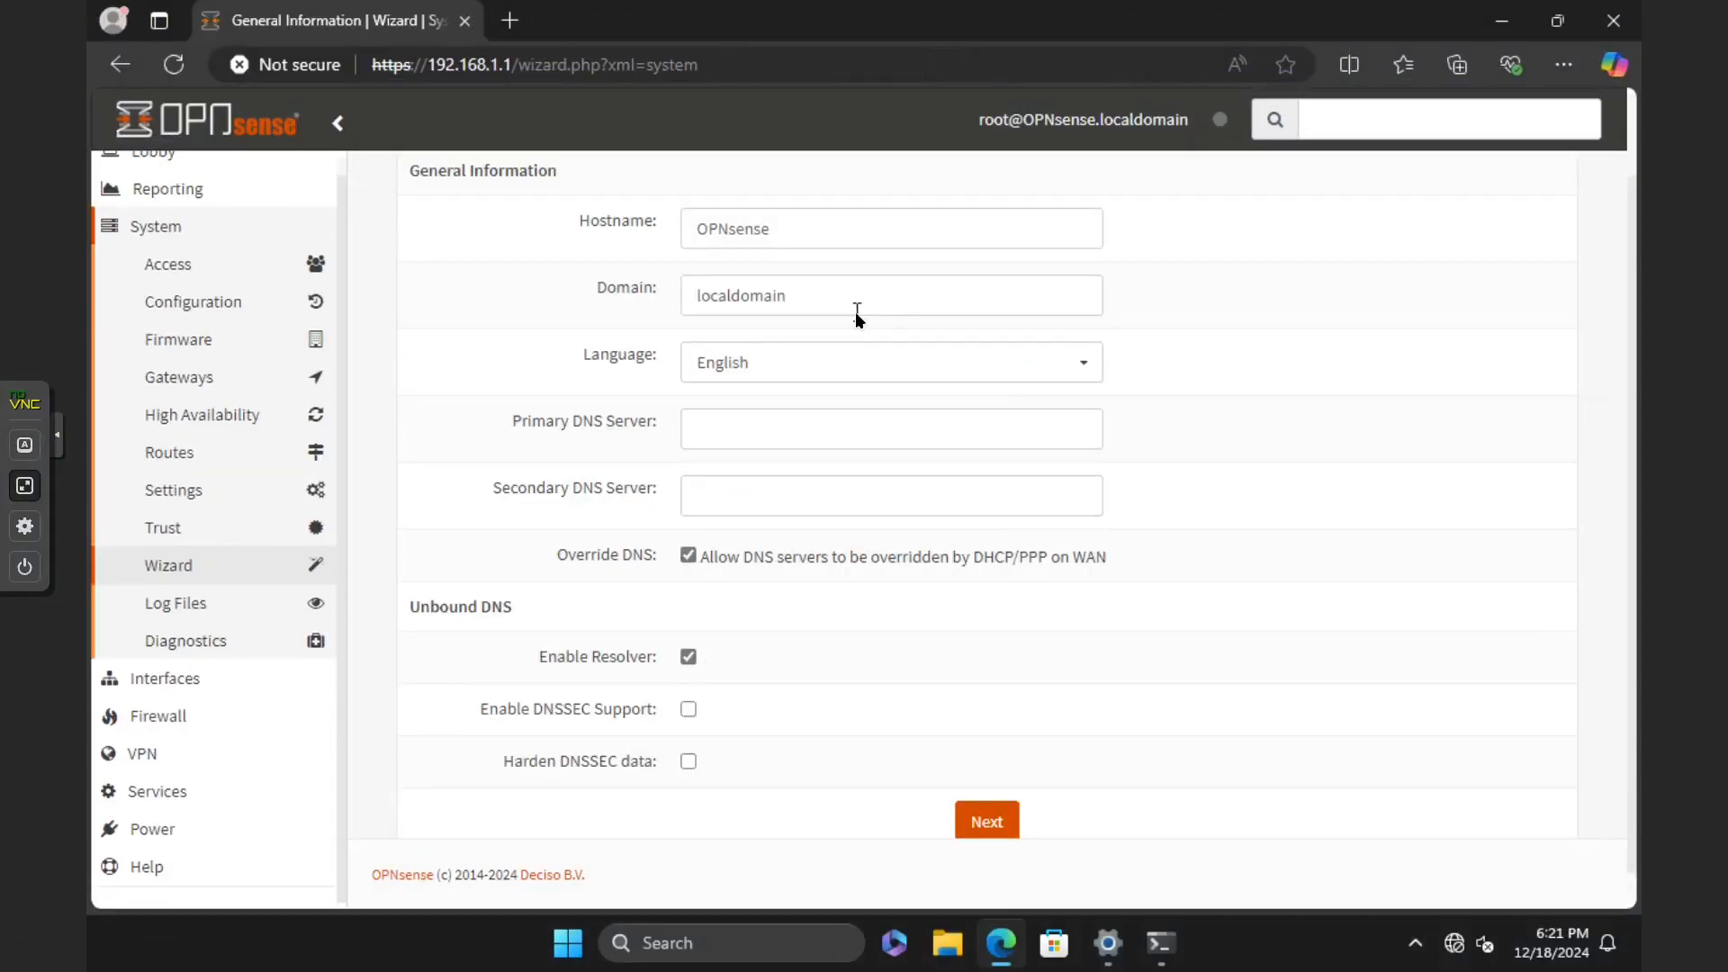
double_click(848, 213)
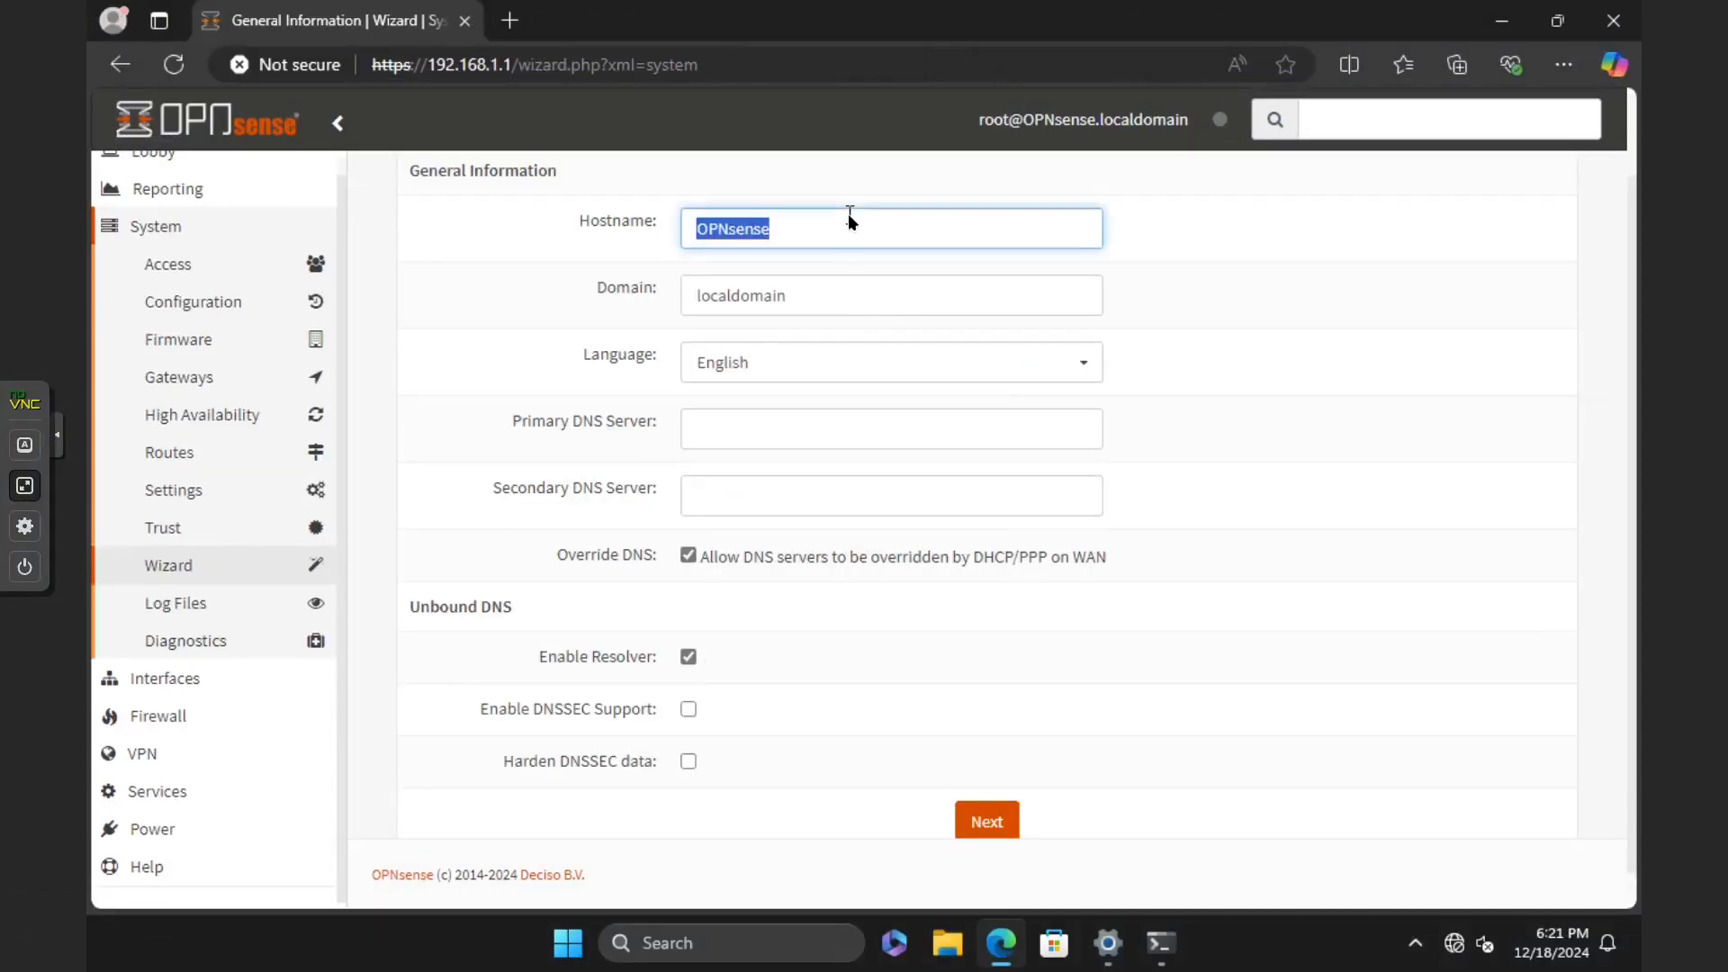
type("YT")
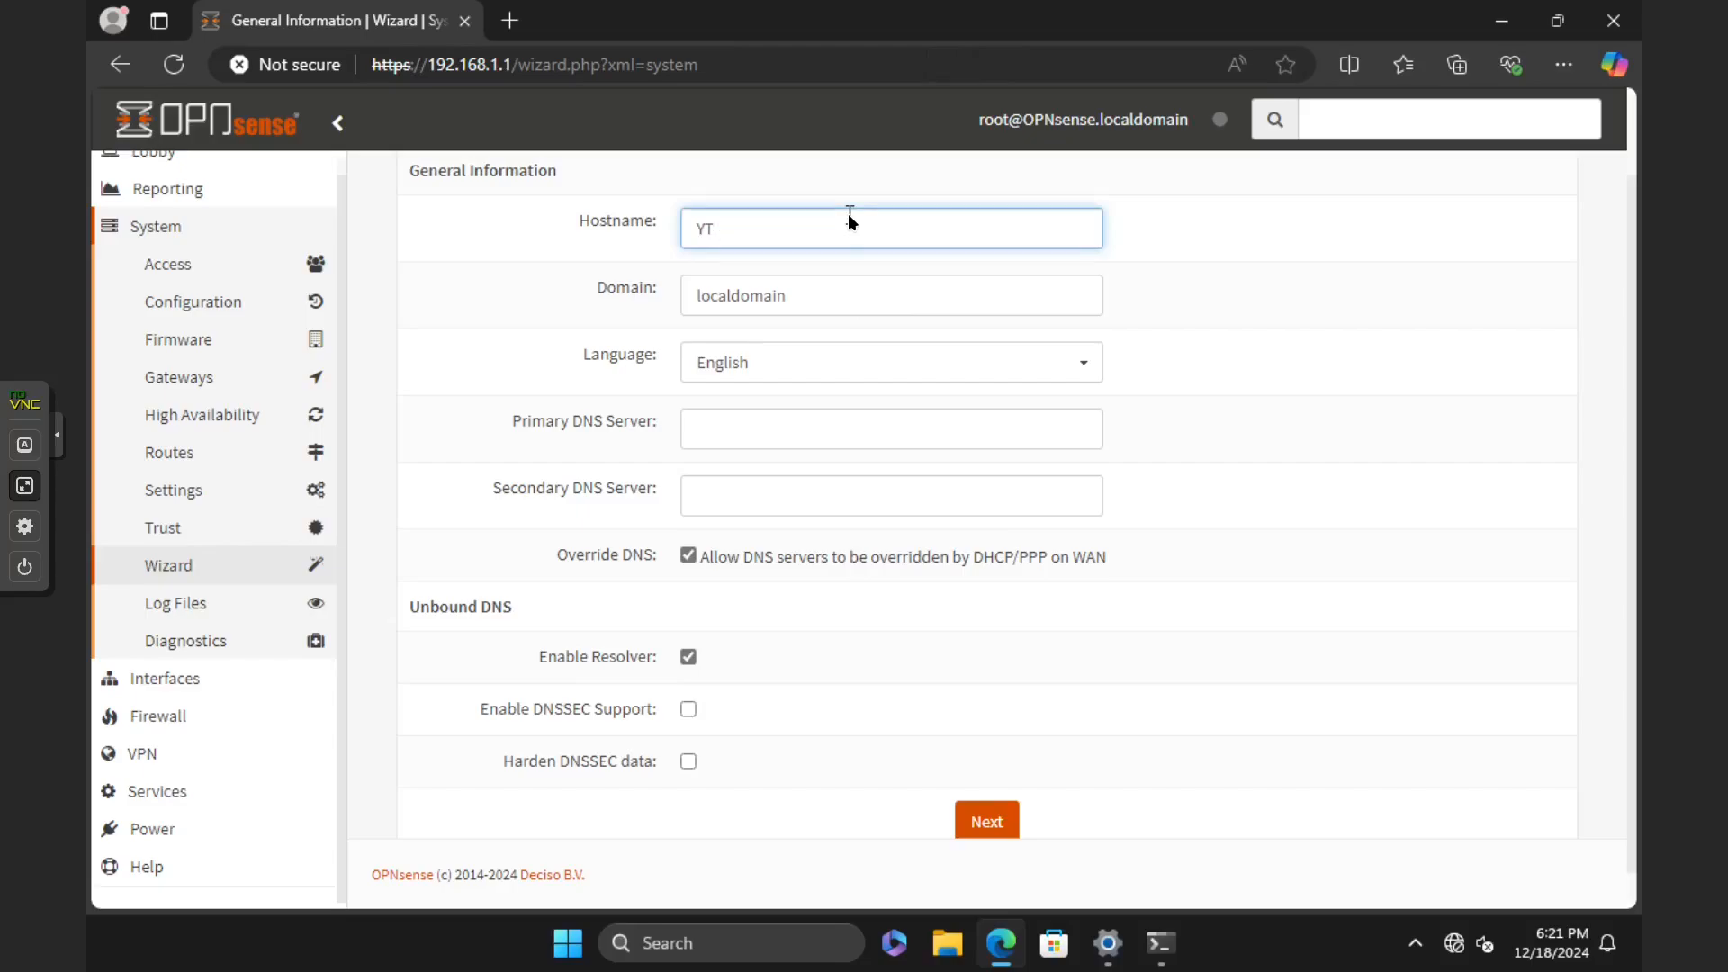
type("SandboxGateway")
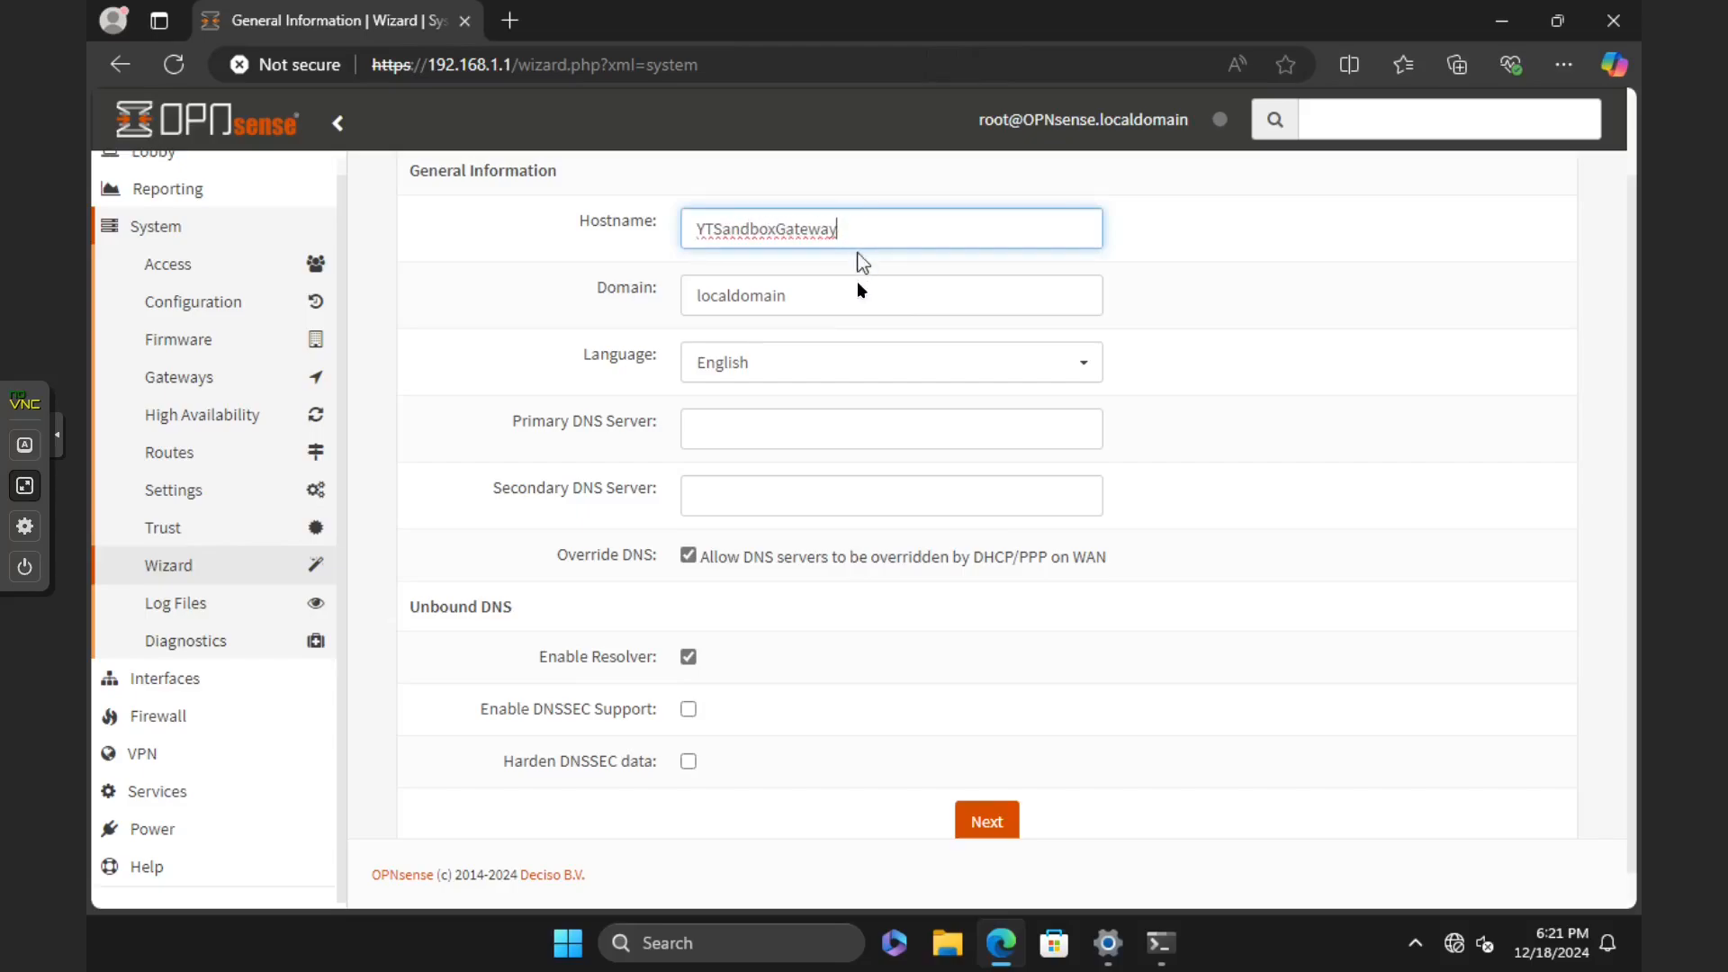
double_click(855, 306)
type("nerdherd.internal")
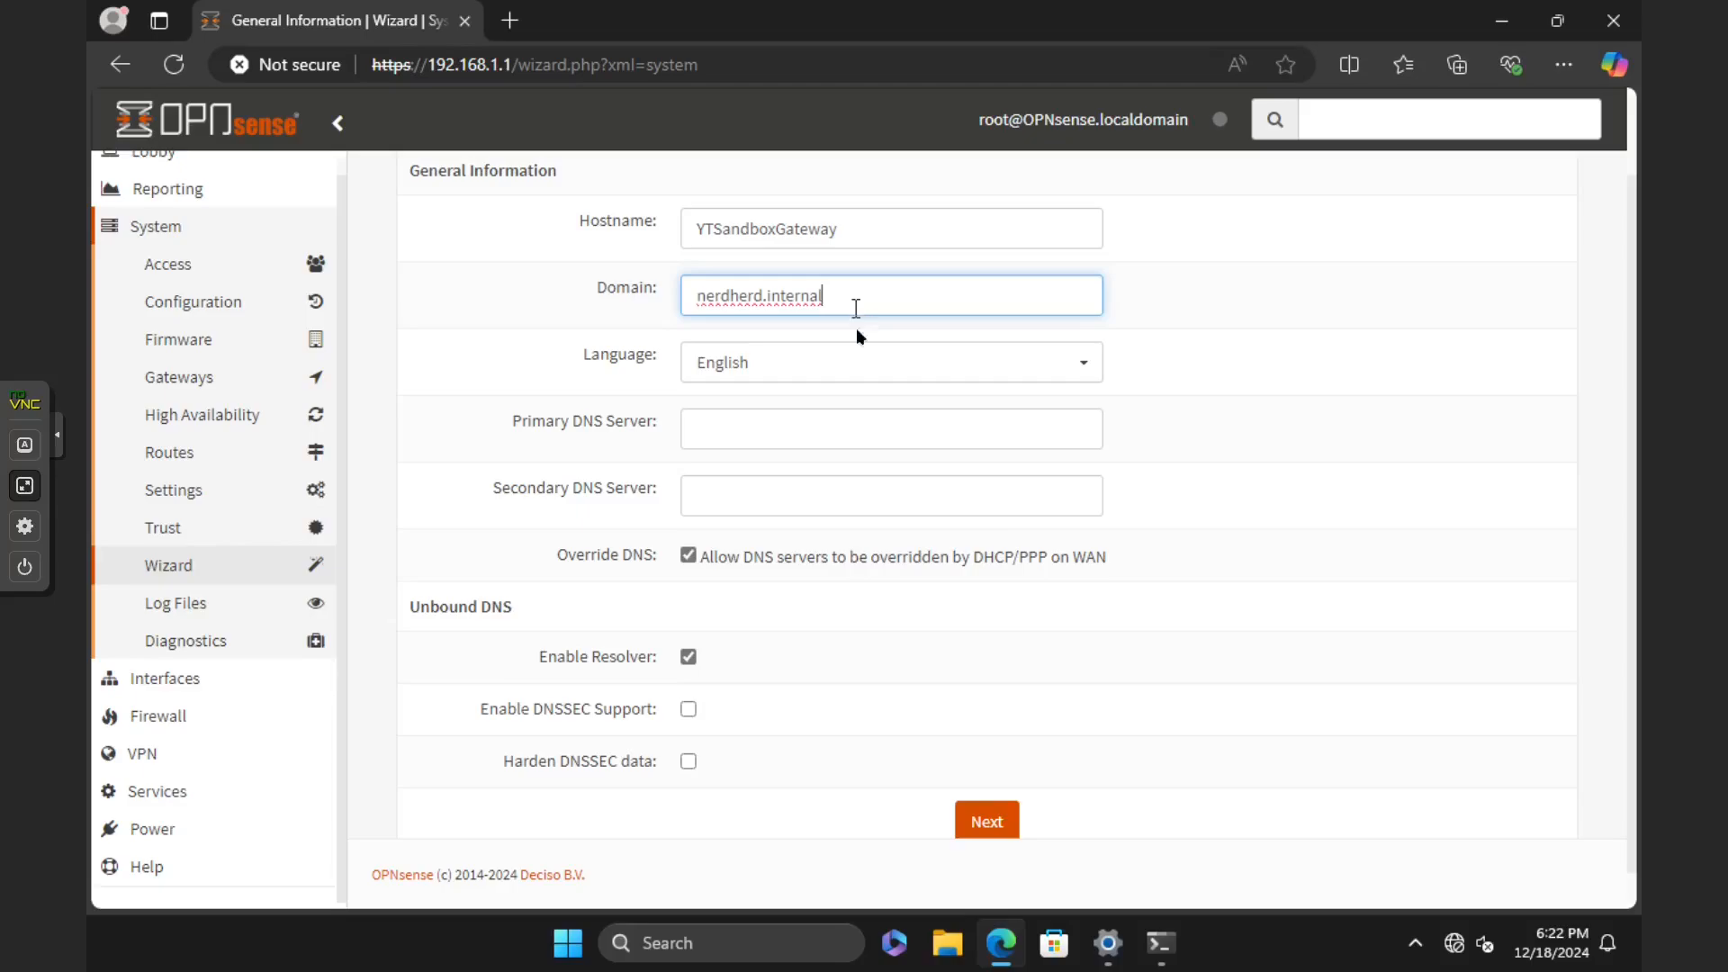
Step: Set the primary DNS server to 9.9.9.9 and the secondary DNS server to 1.1.1.1
left_click(849, 440)
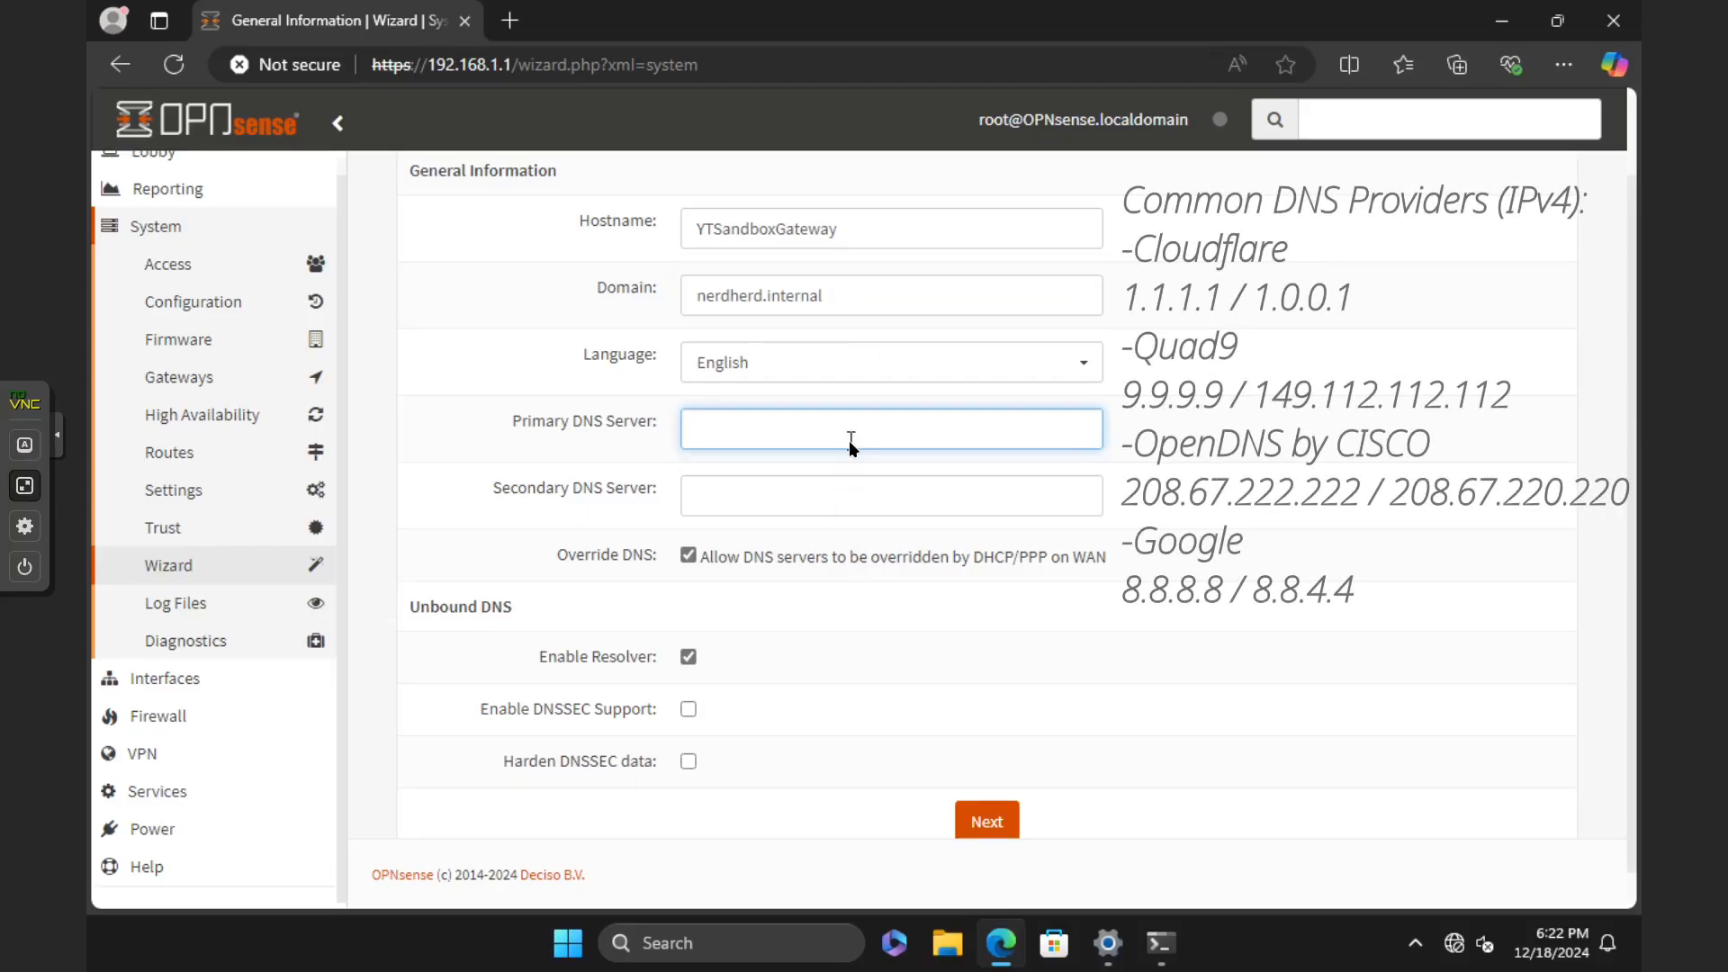
type("9.9.")
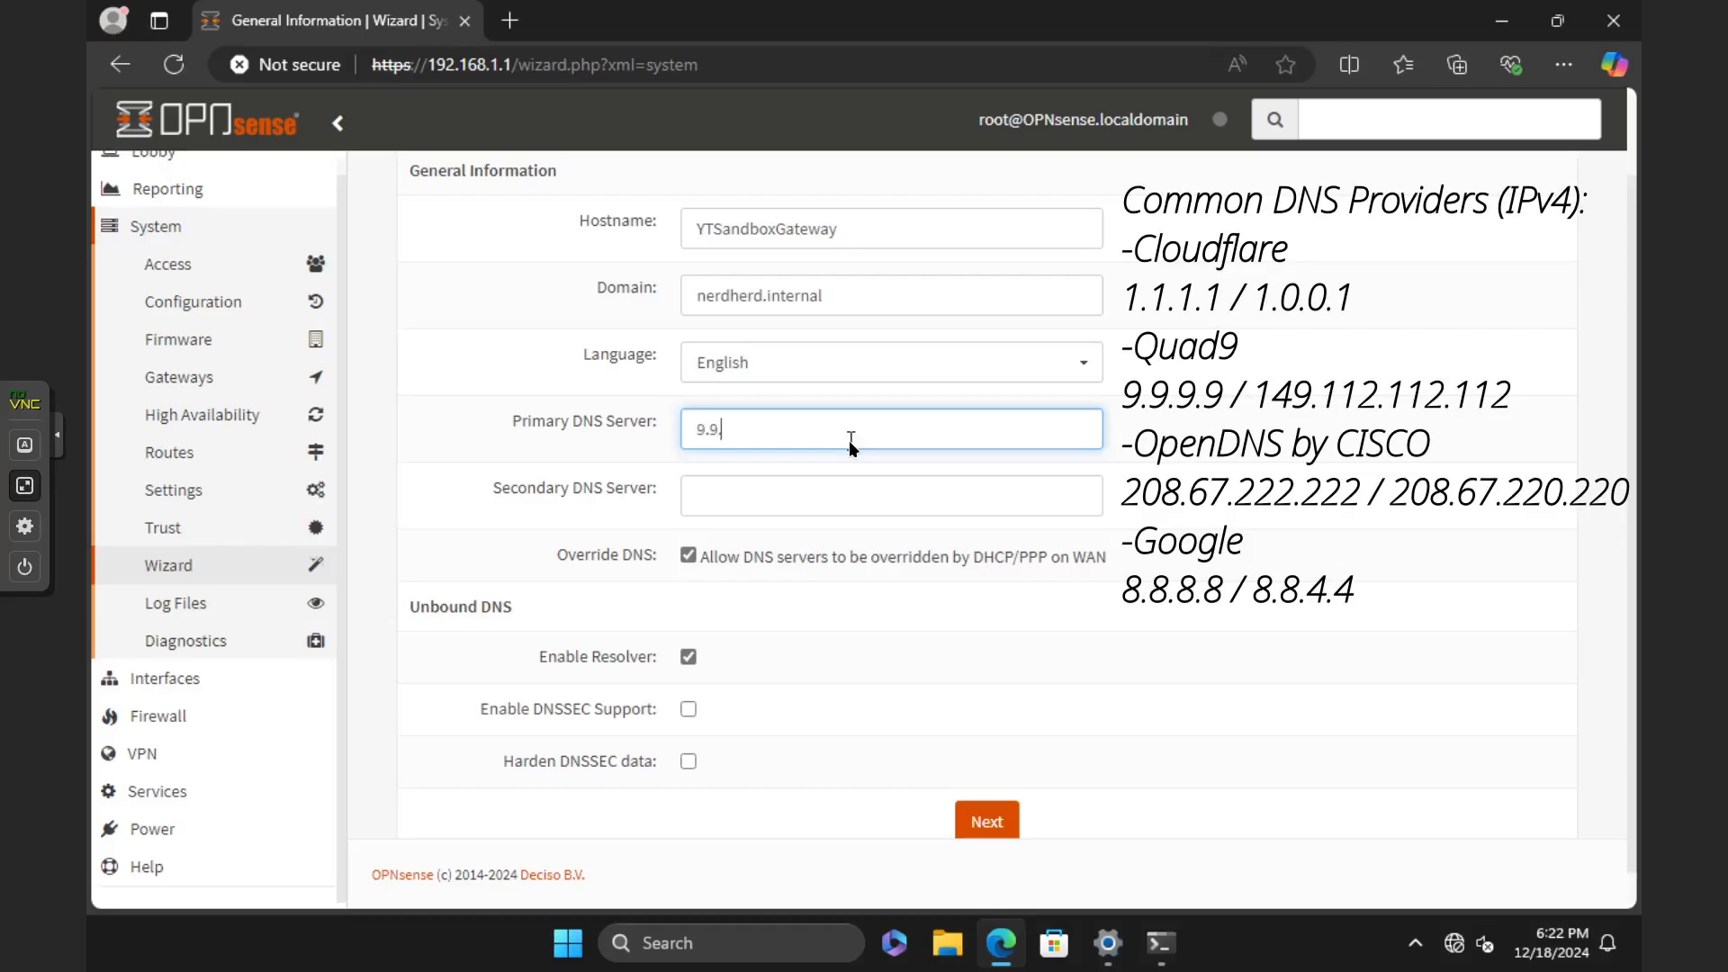
type("9.9")
key("Tab")
type("1.1.1")
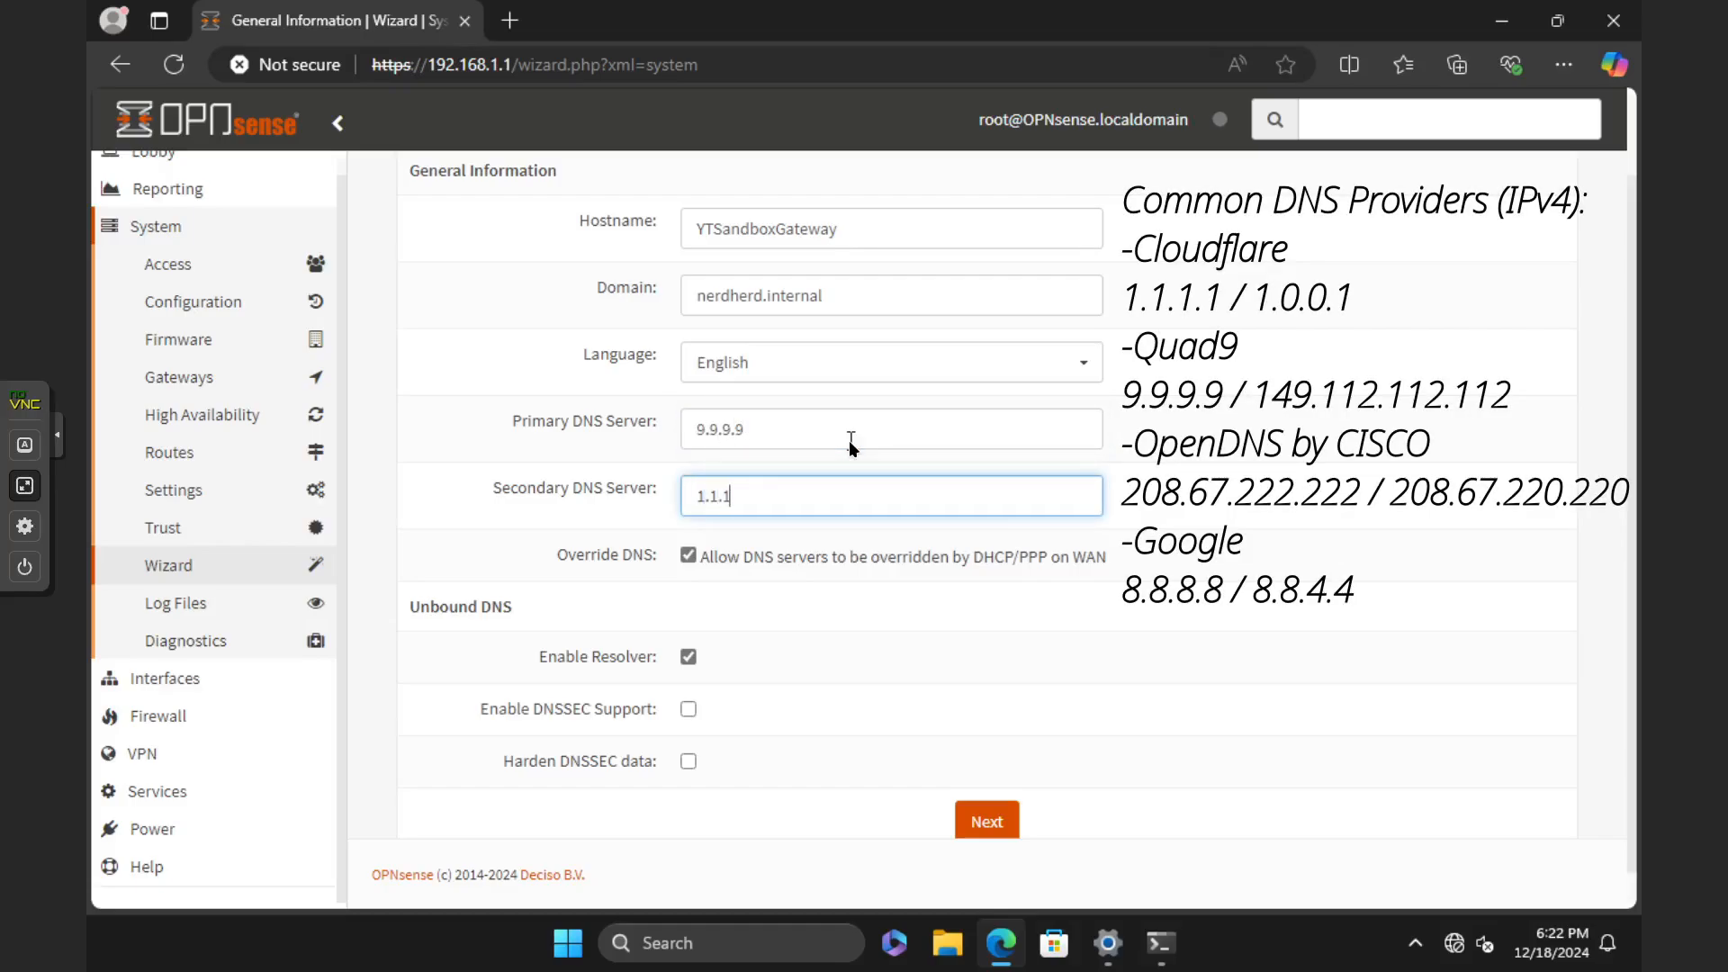
type("1.1")
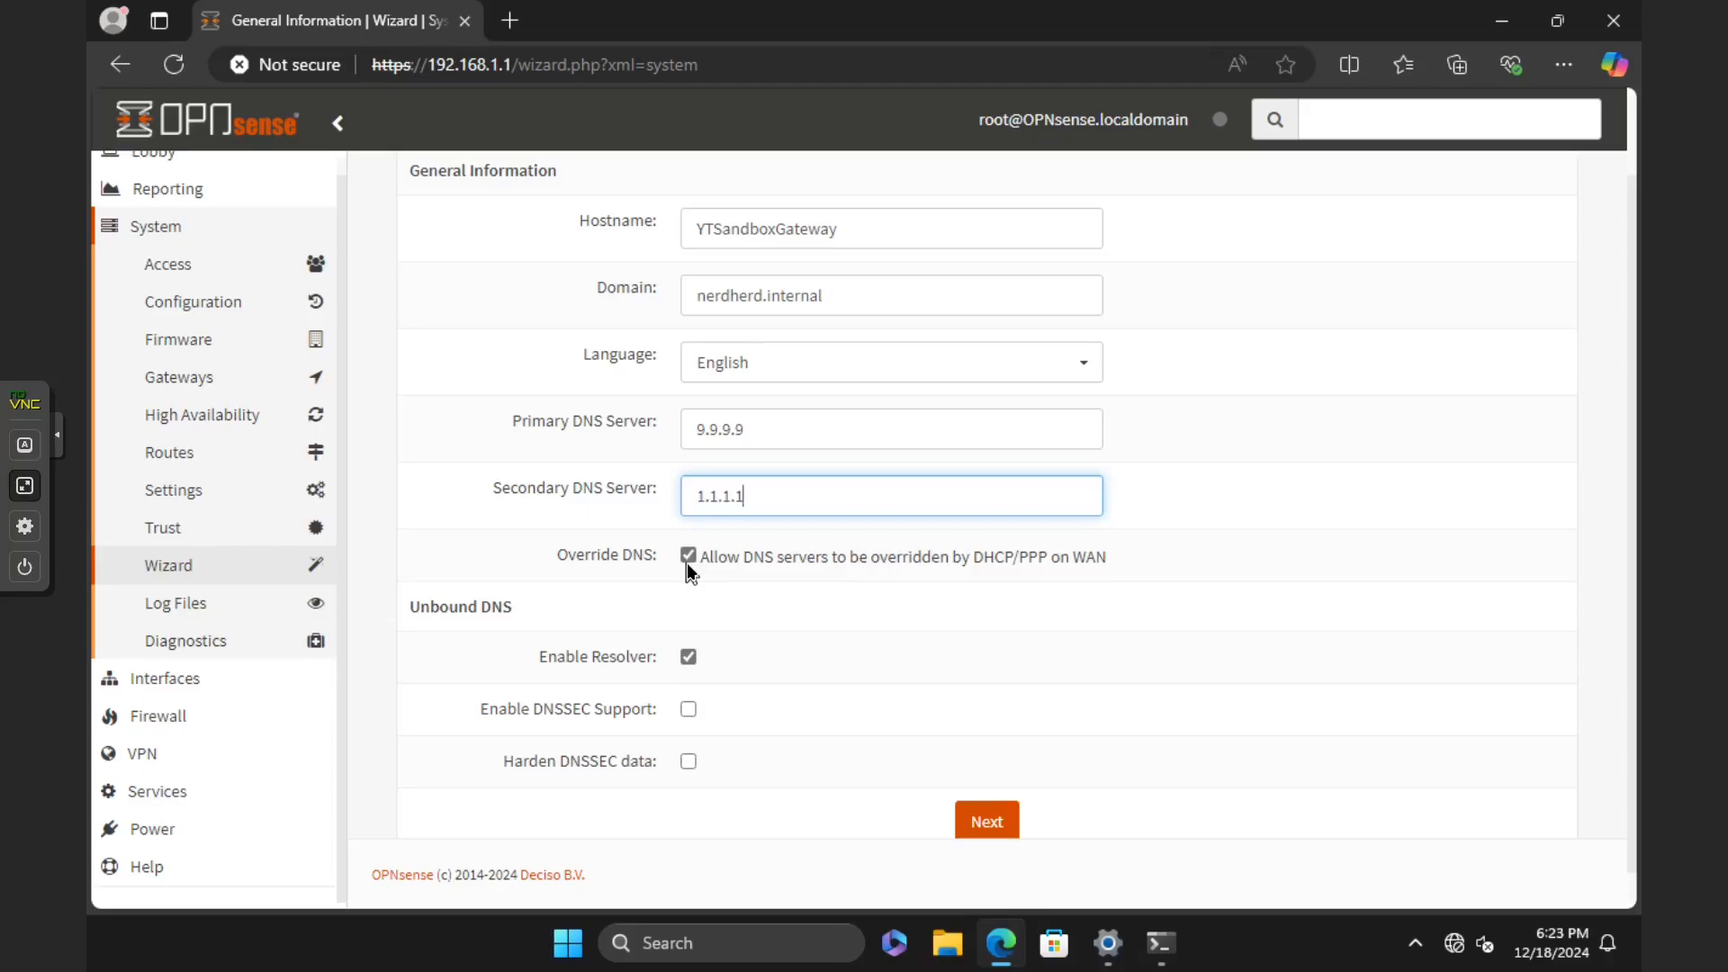
Step: Submit the general information and accept the default time server and Etc/UTC timezone, continuing to the WAN interface configuration
scroll(690, 566, "down", 1)
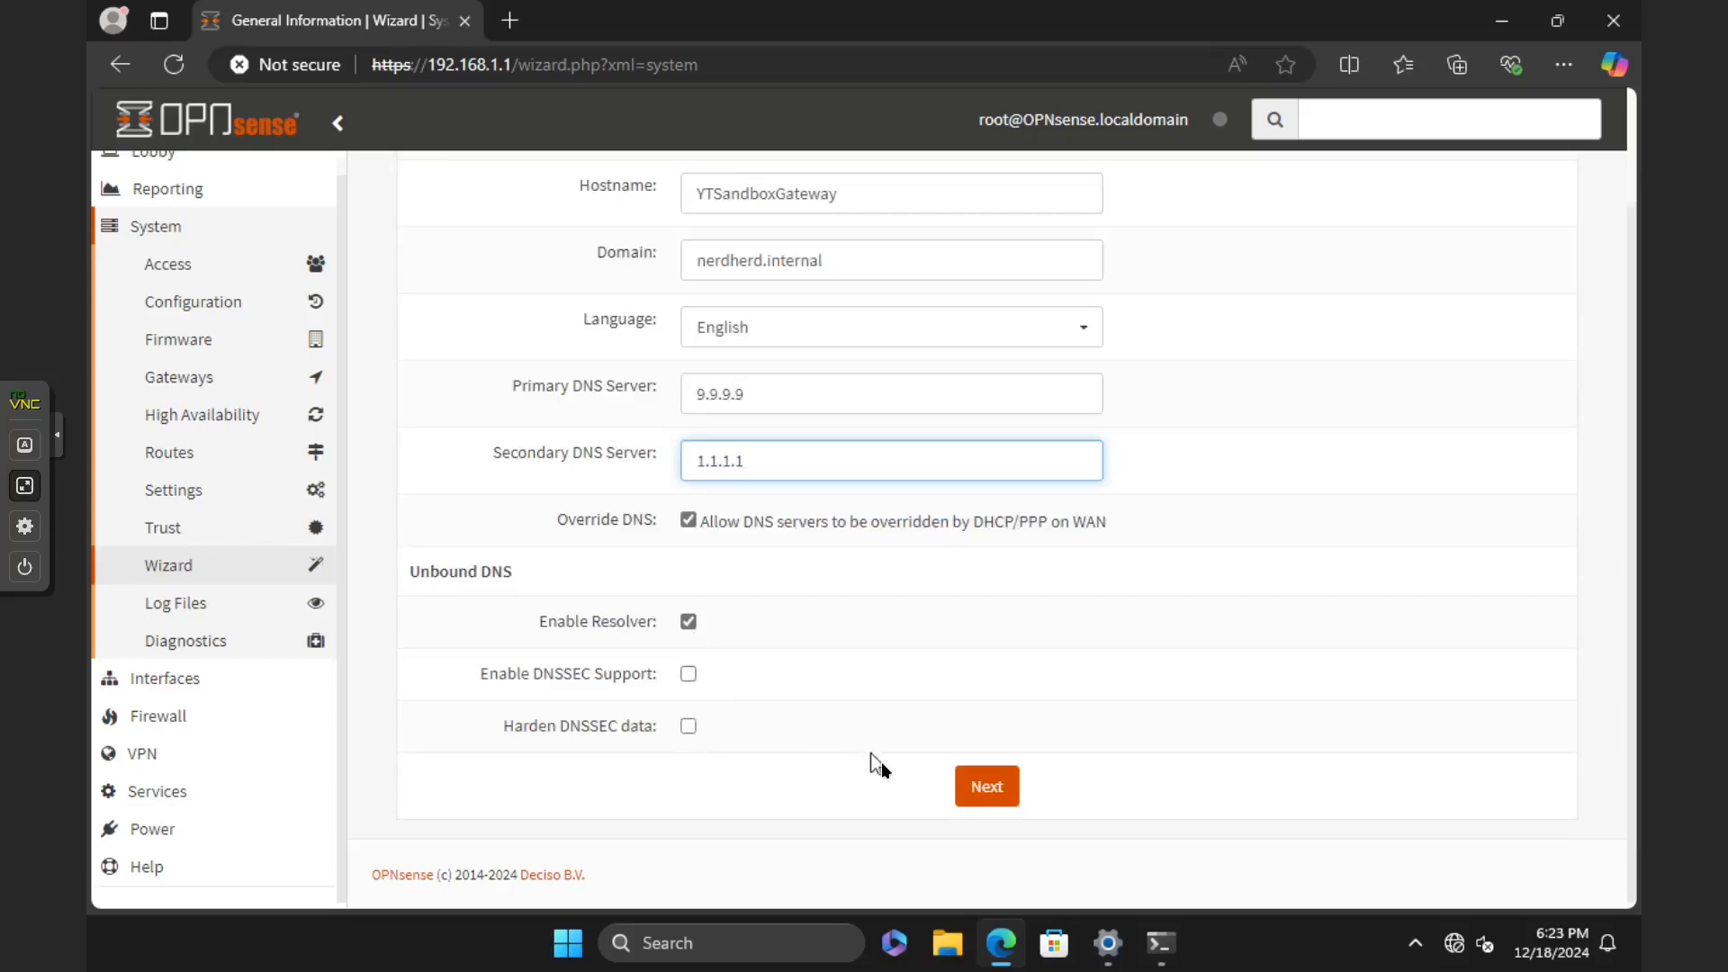
left_click(990, 789)
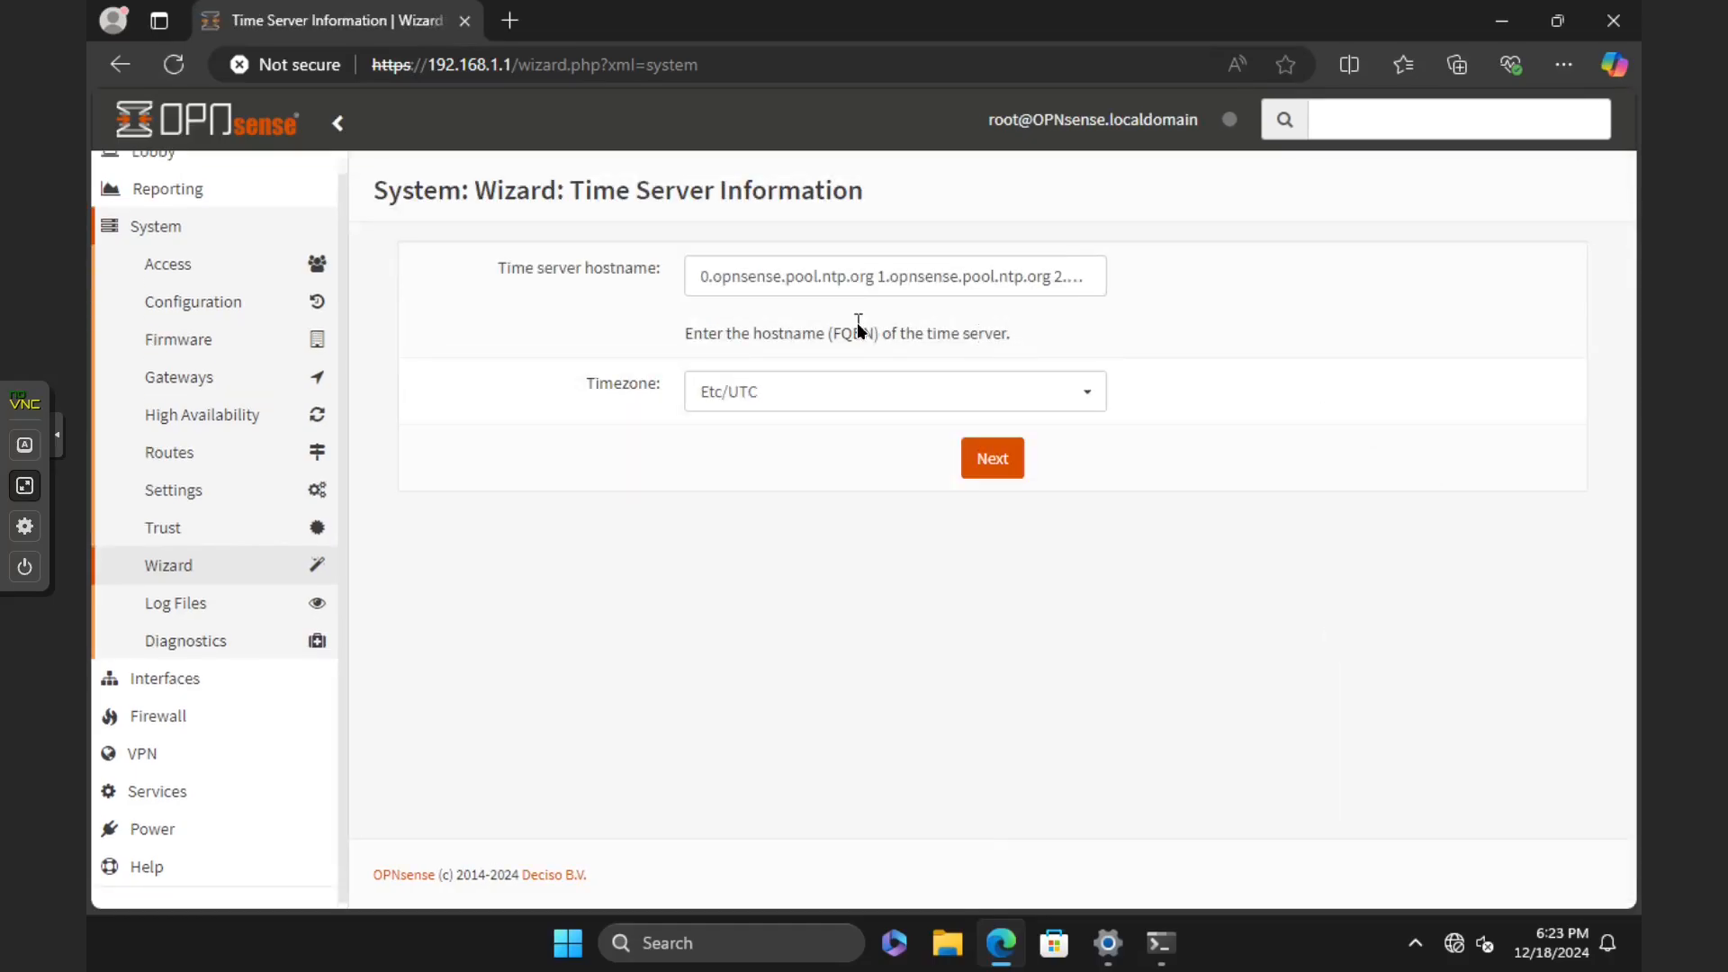
left_click(968, 466)
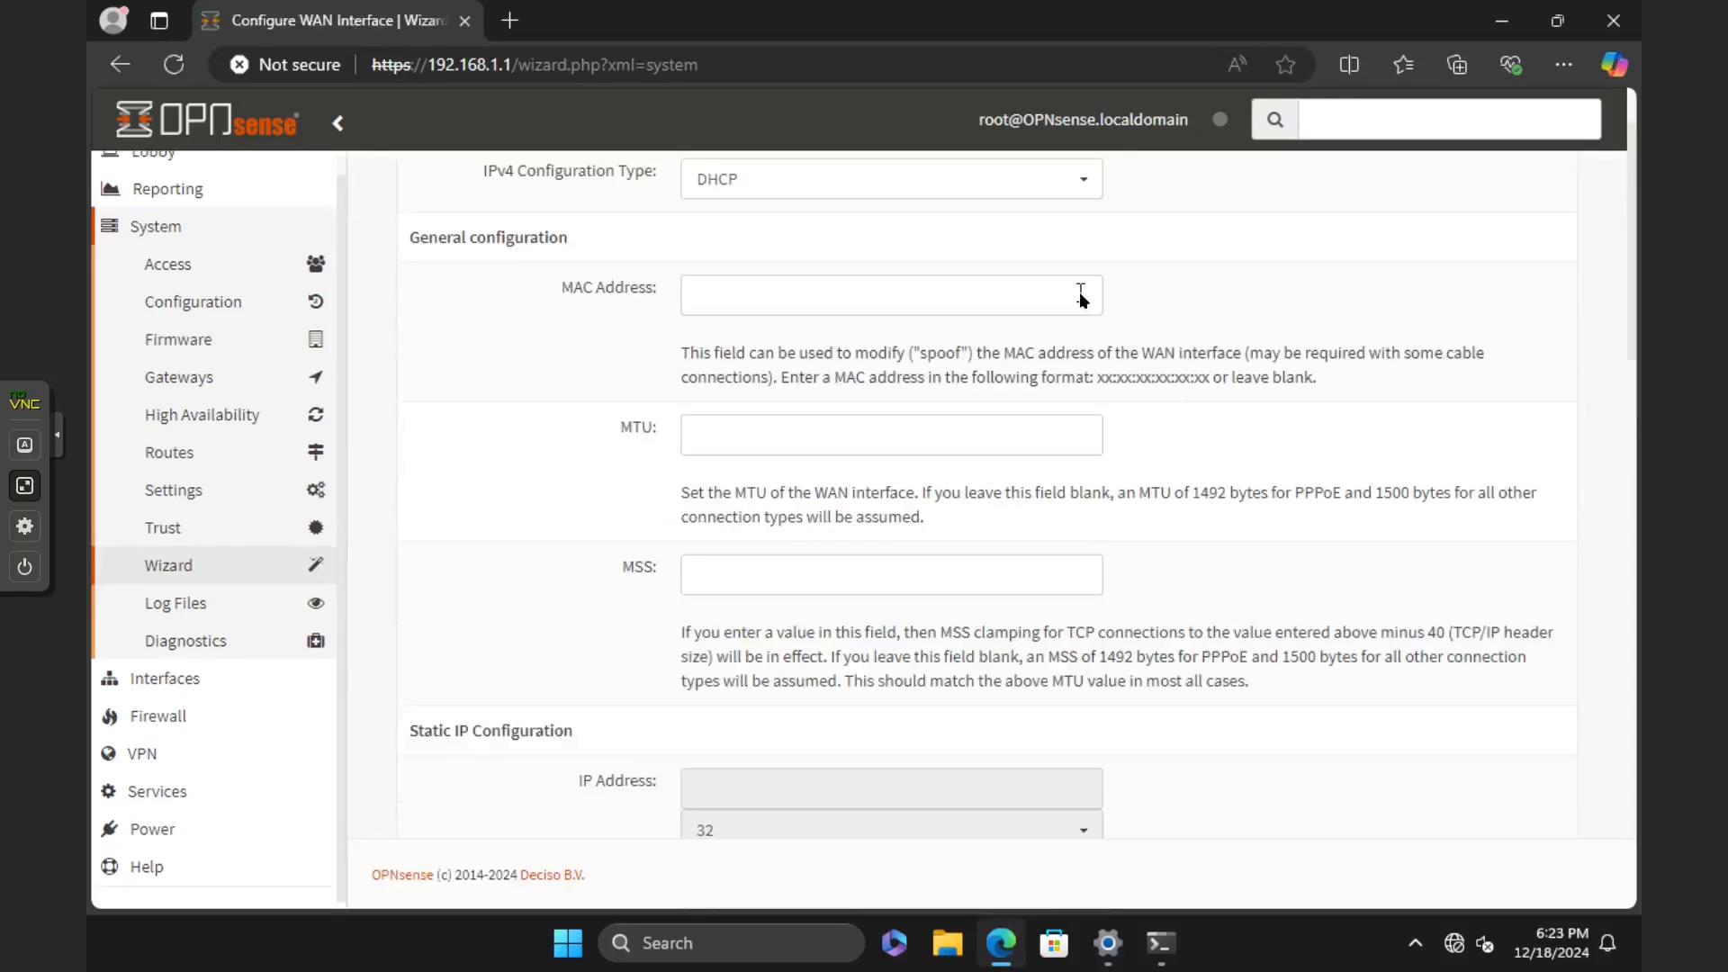
scroll(1078, 292, "up", 1)
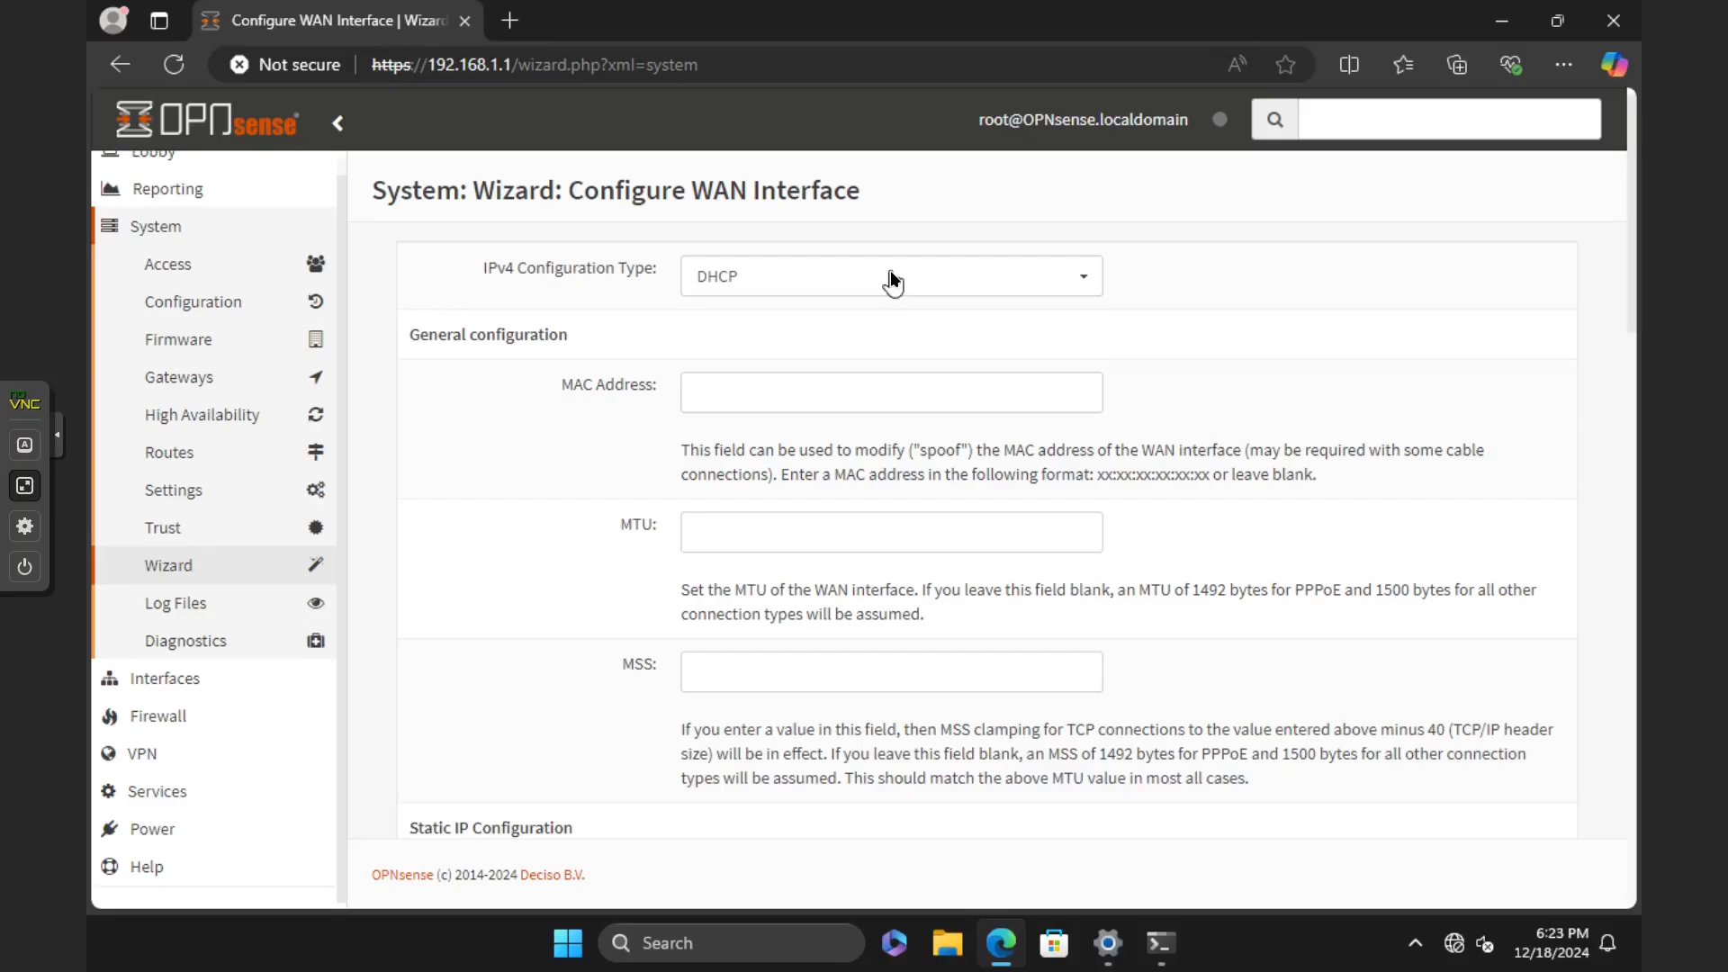
Step: Accept the default WAN interface settings with DHCP and both private and bogon network blocking enabled, continuing to the LAN interface configuration
scroll(855, 319, "down", 1)
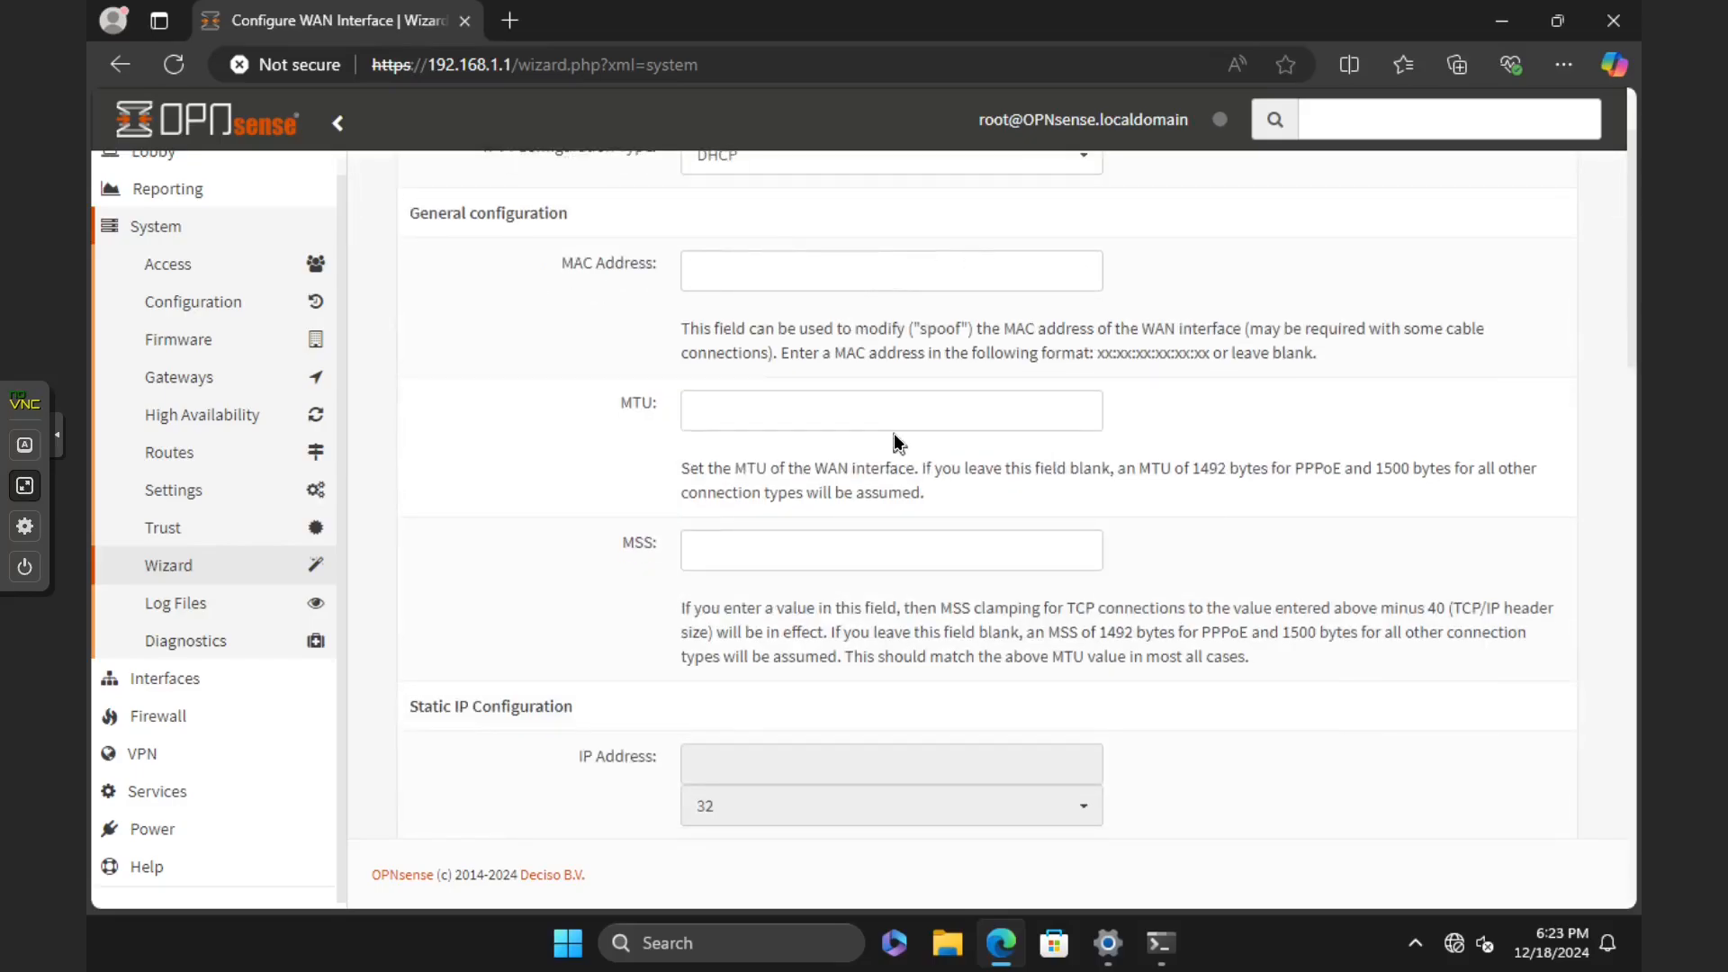
scroll(894, 433, "down", 2)
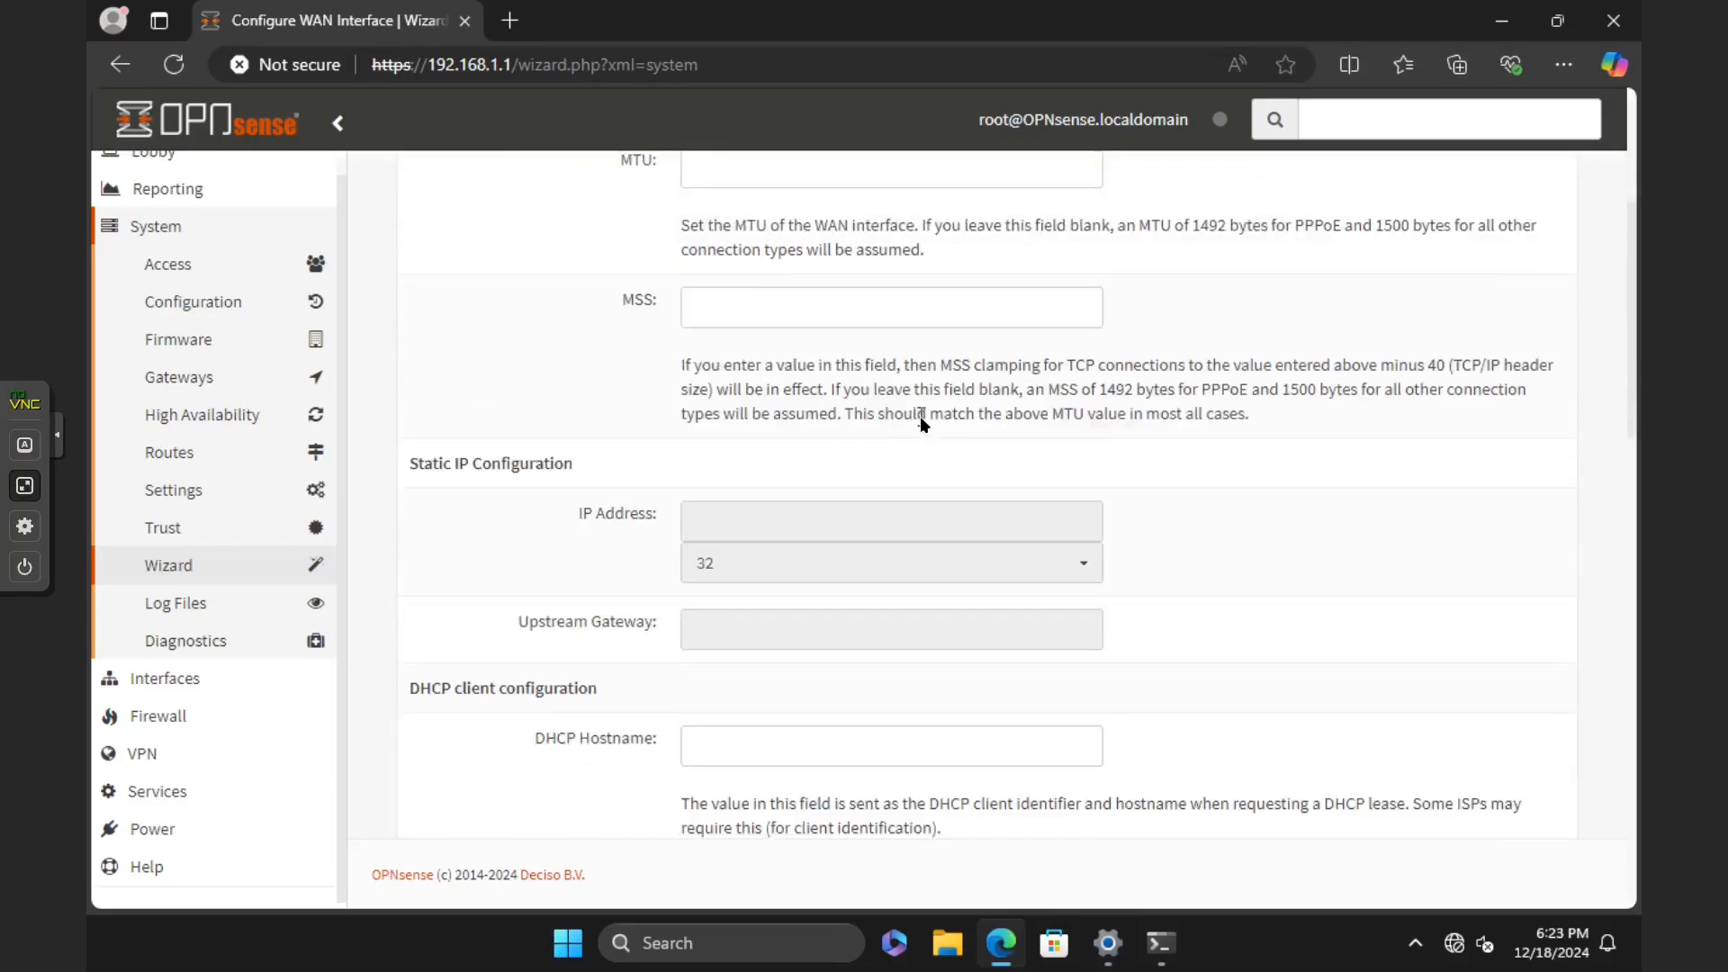
scroll(919, 415, "down", 1)
scroll(919, 416, "down", 3)
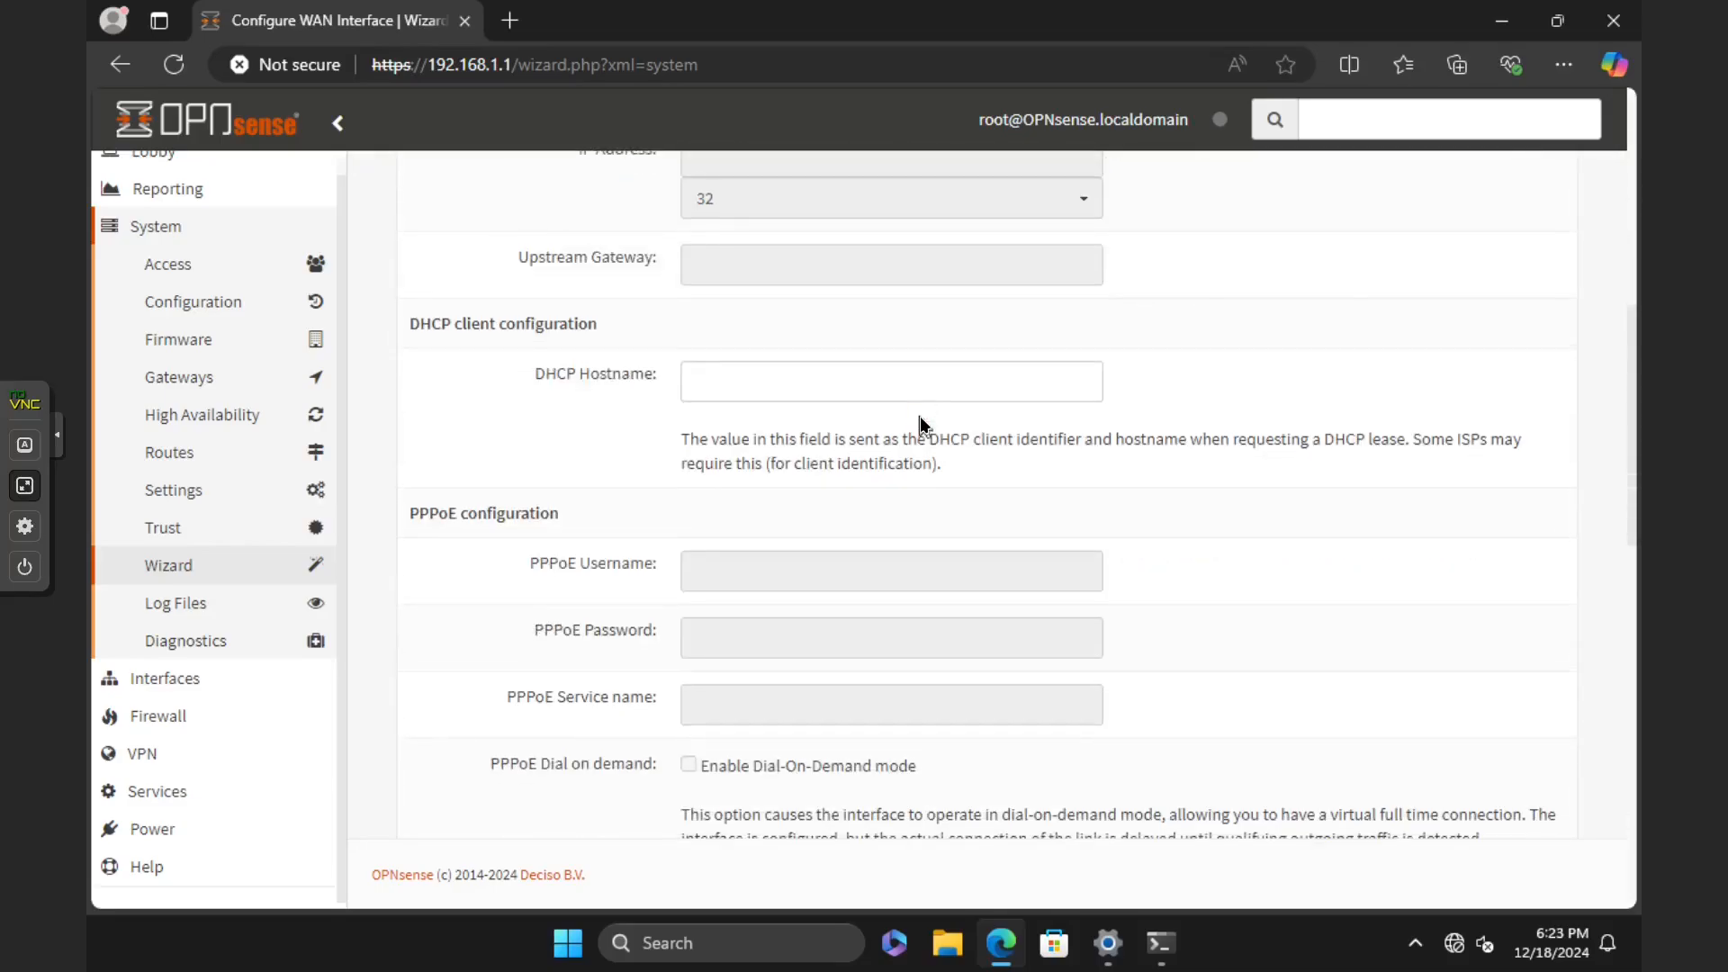
scroll(971, 640, "down", 9)
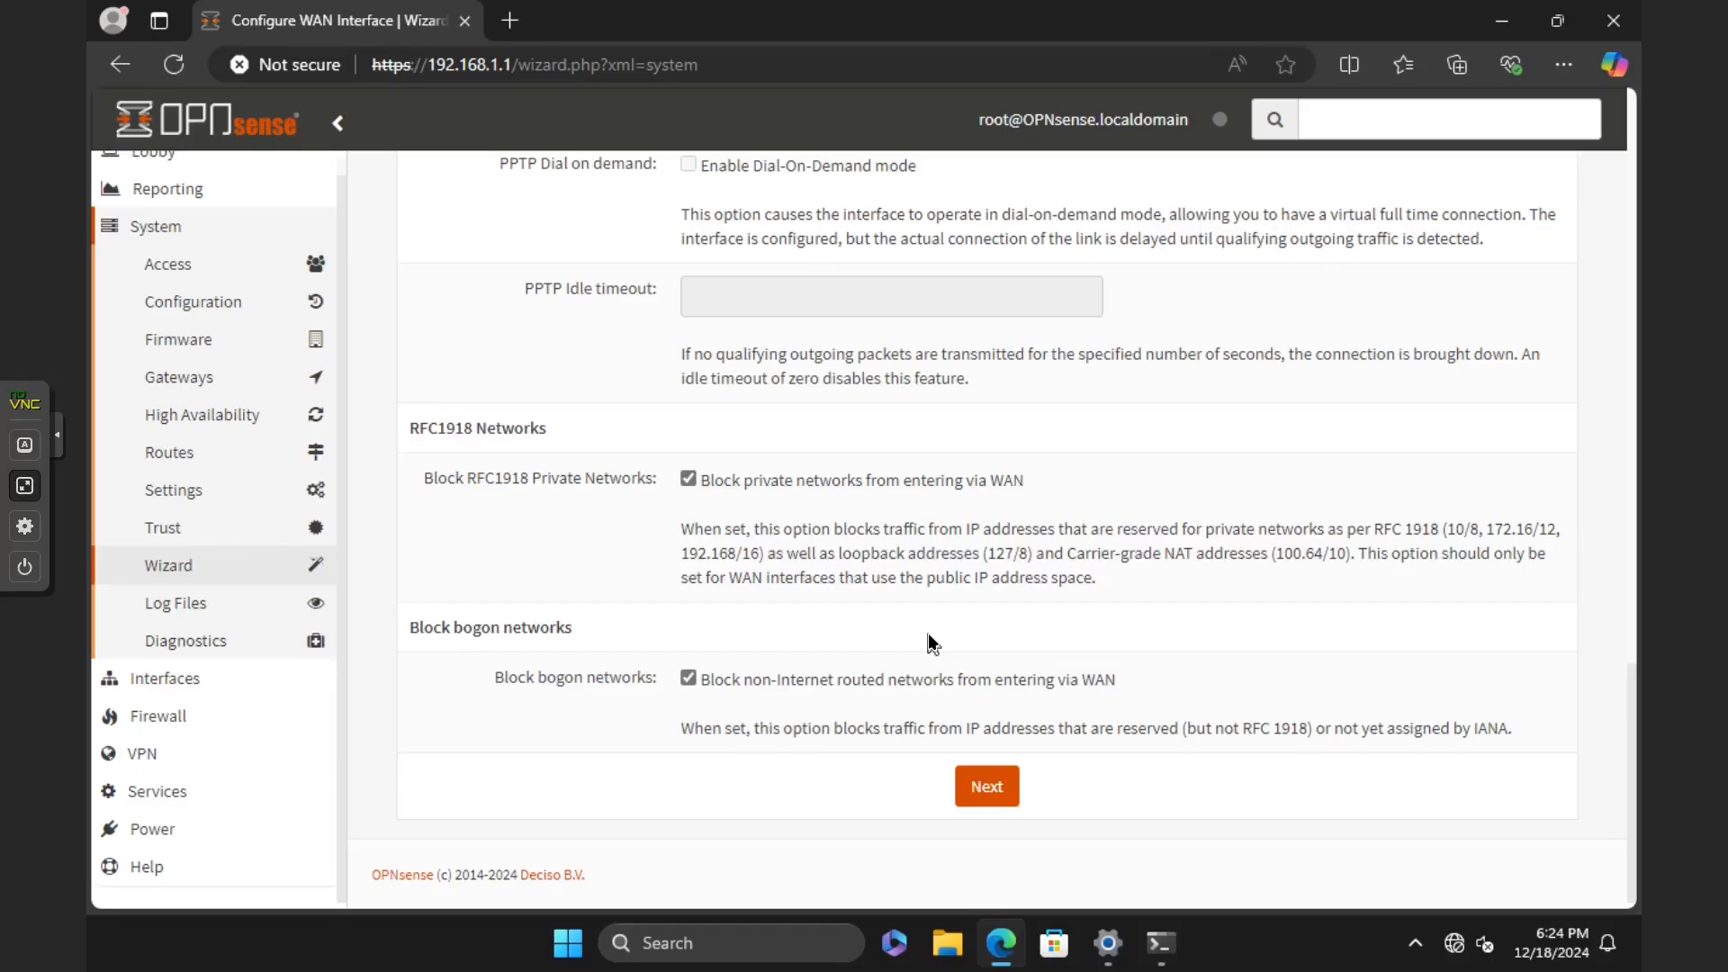
left_click(1004, 796)
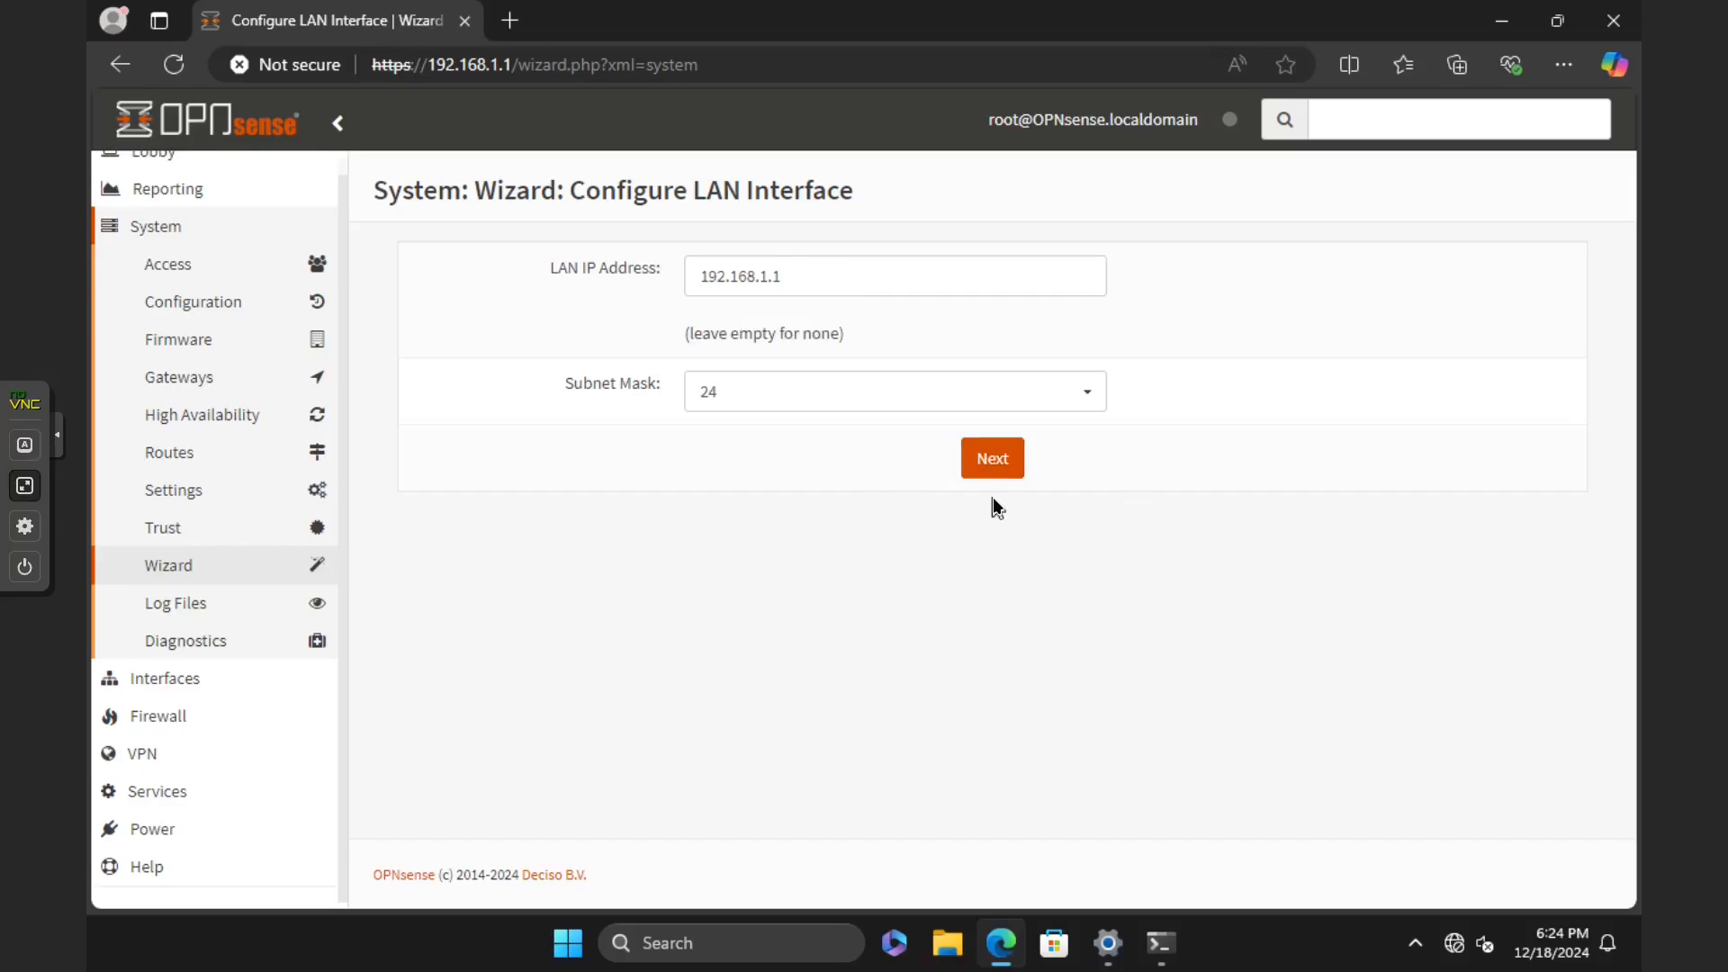
Step: Keep the LAN IP address 192.168.1.1 with subnet mask 24 and continue to the root password page
double_click(829, 288)
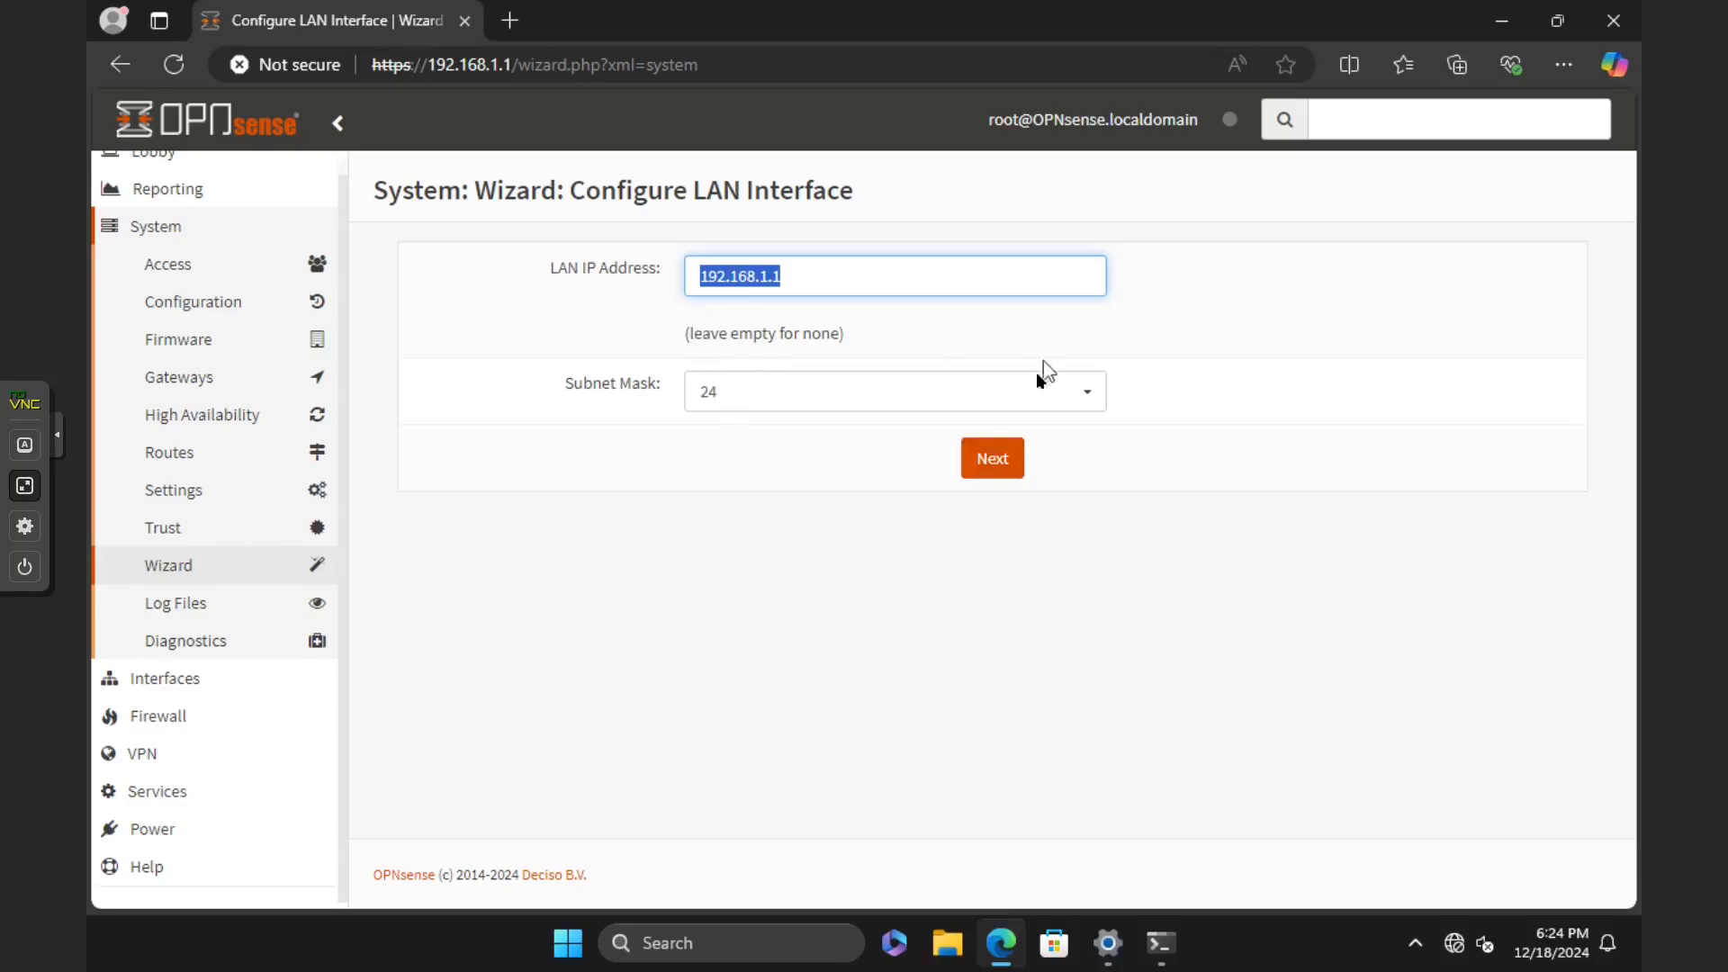
left_click(808, 277)
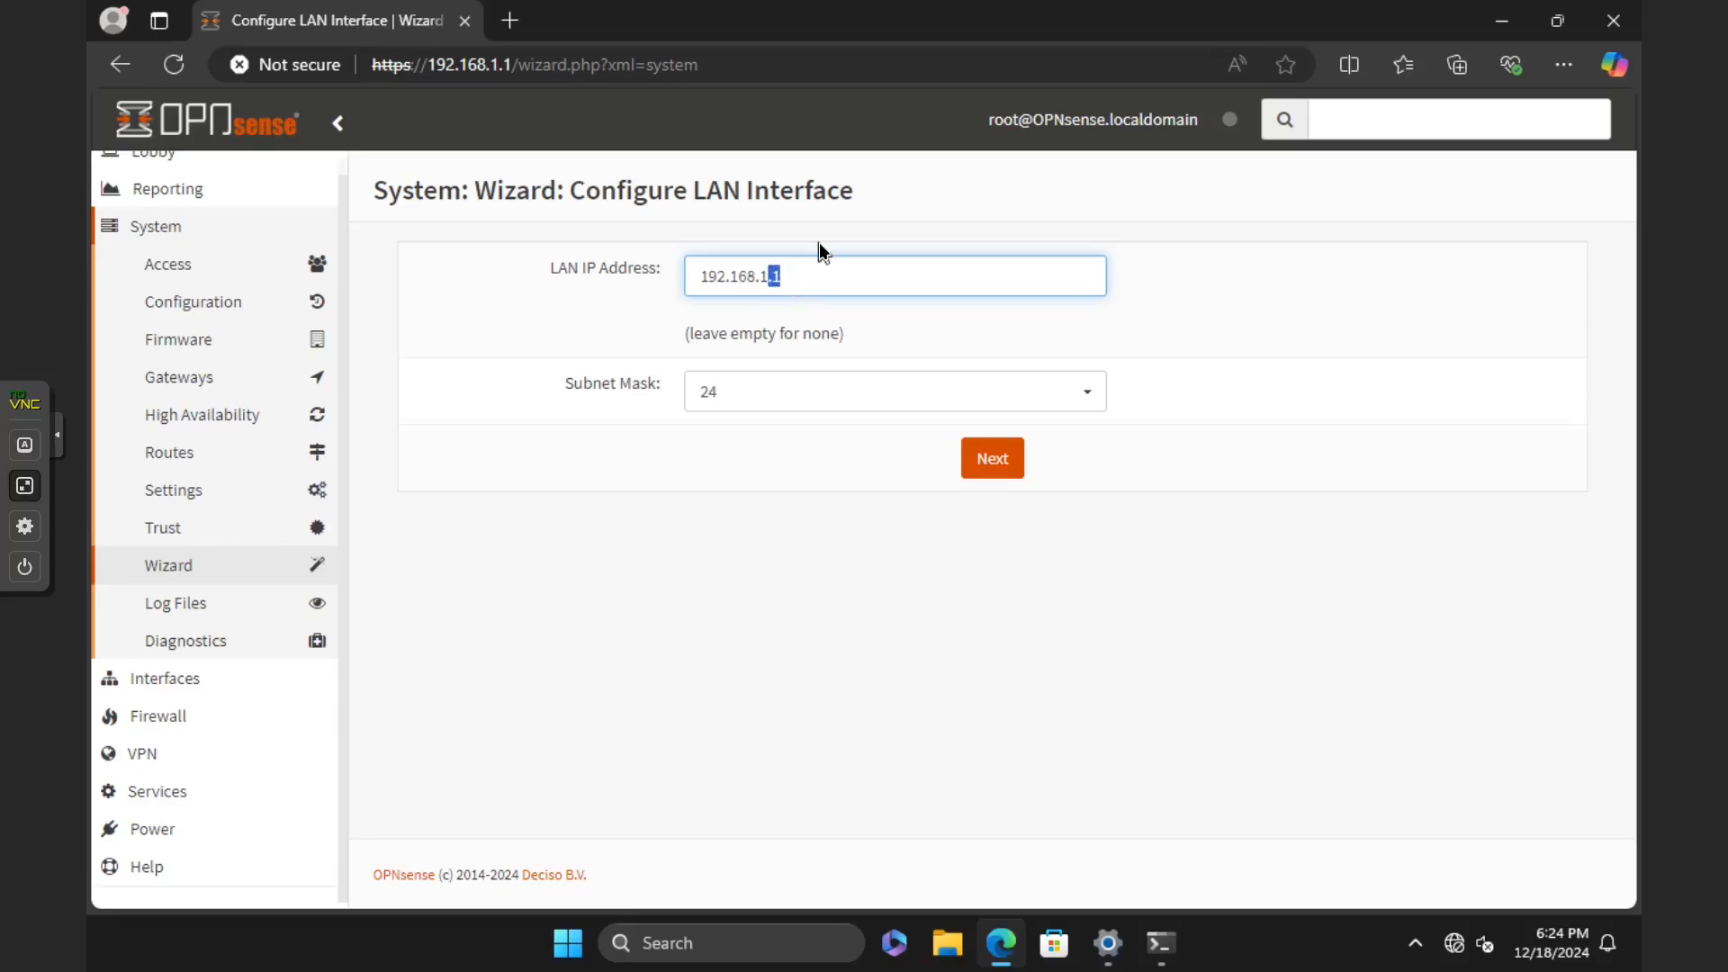
left_click(983, 447)
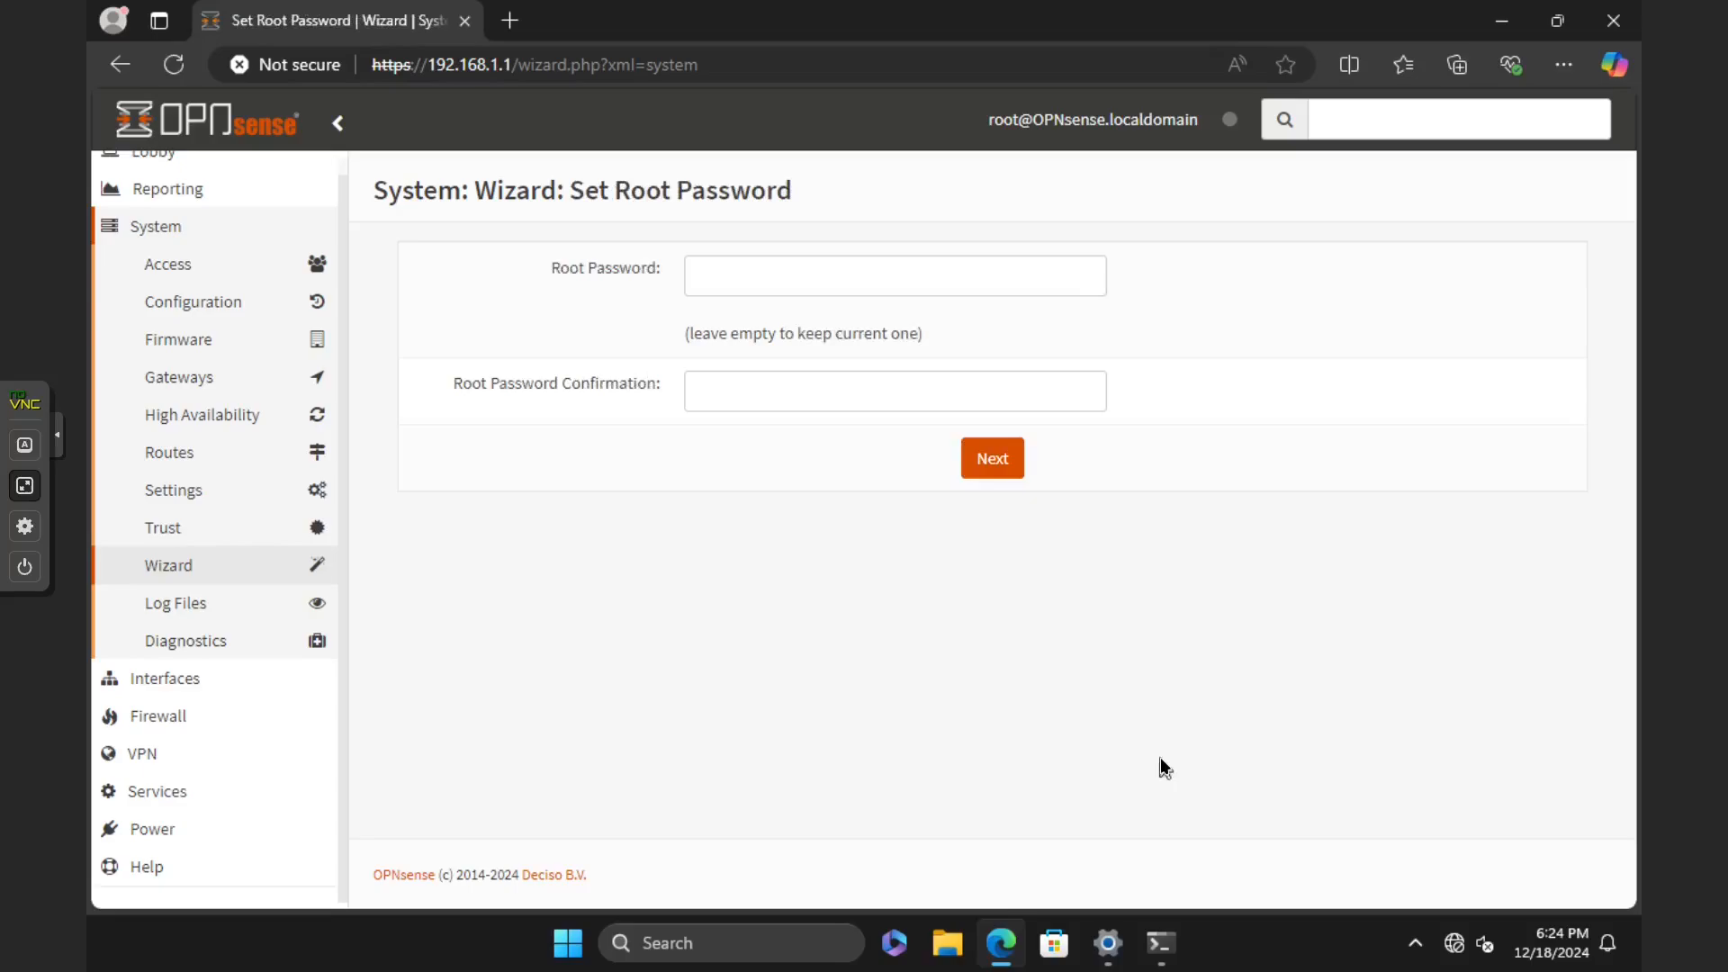
Step: Leave the root password fields empty to keep the current one, and reload the configuration to apply the wizard's changes
left_click(927, 274)
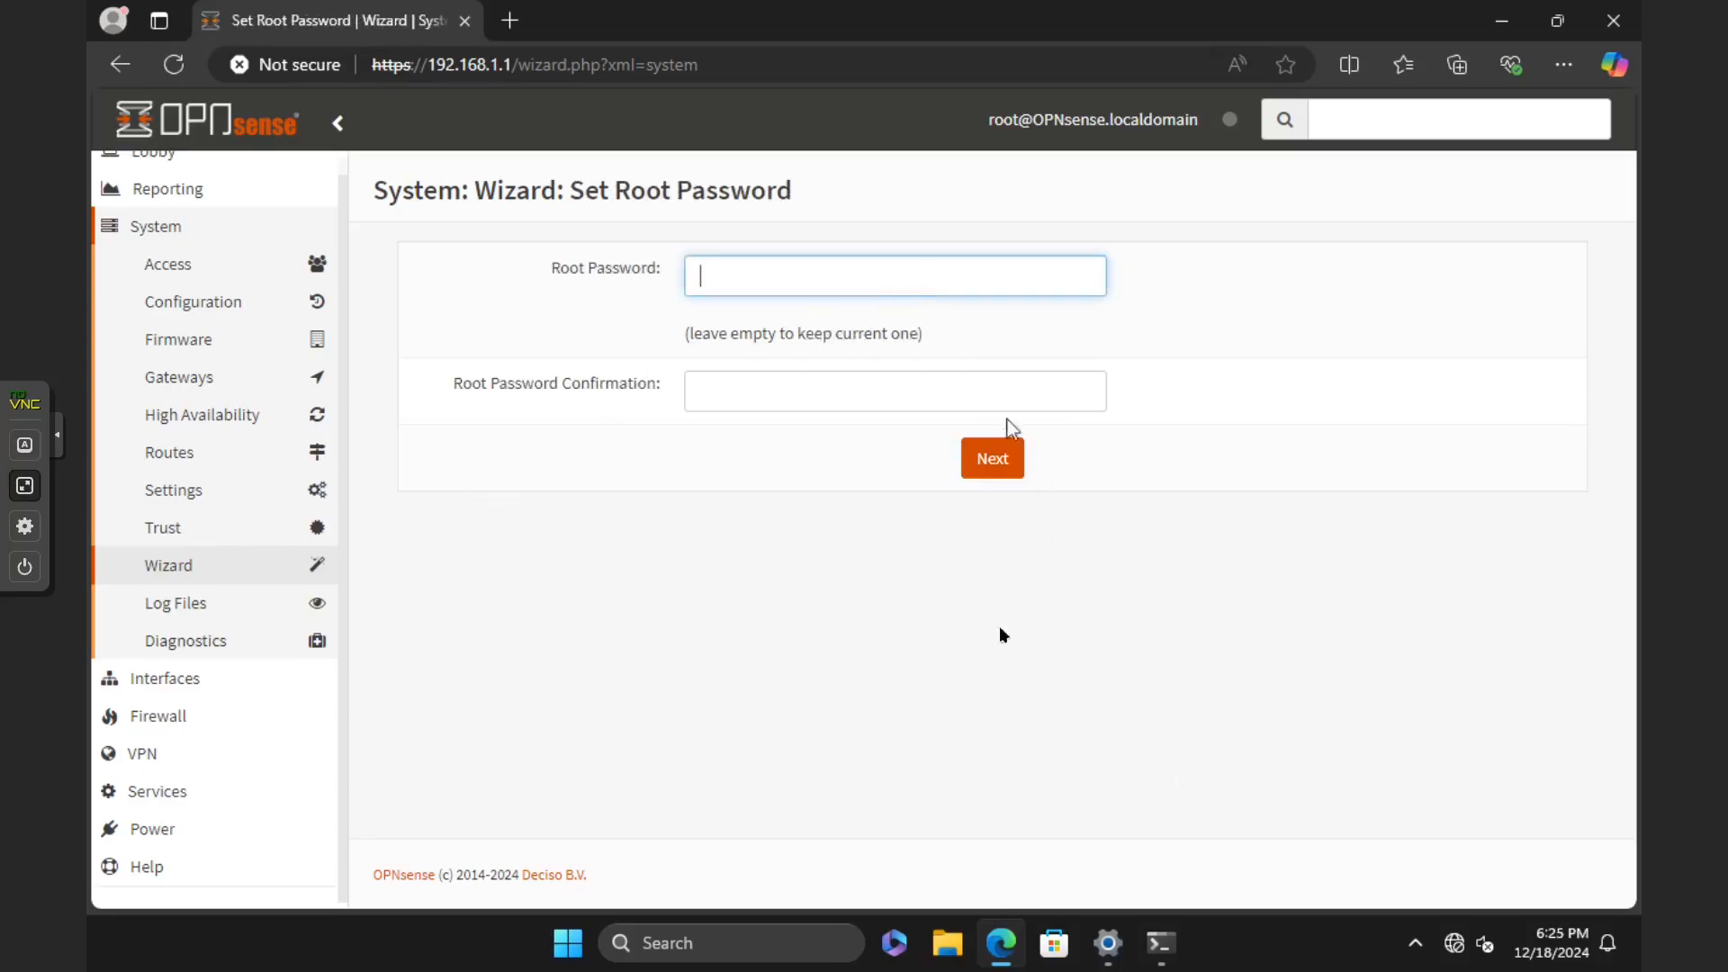
left_click(1006, 511)
left_click(999, 457)
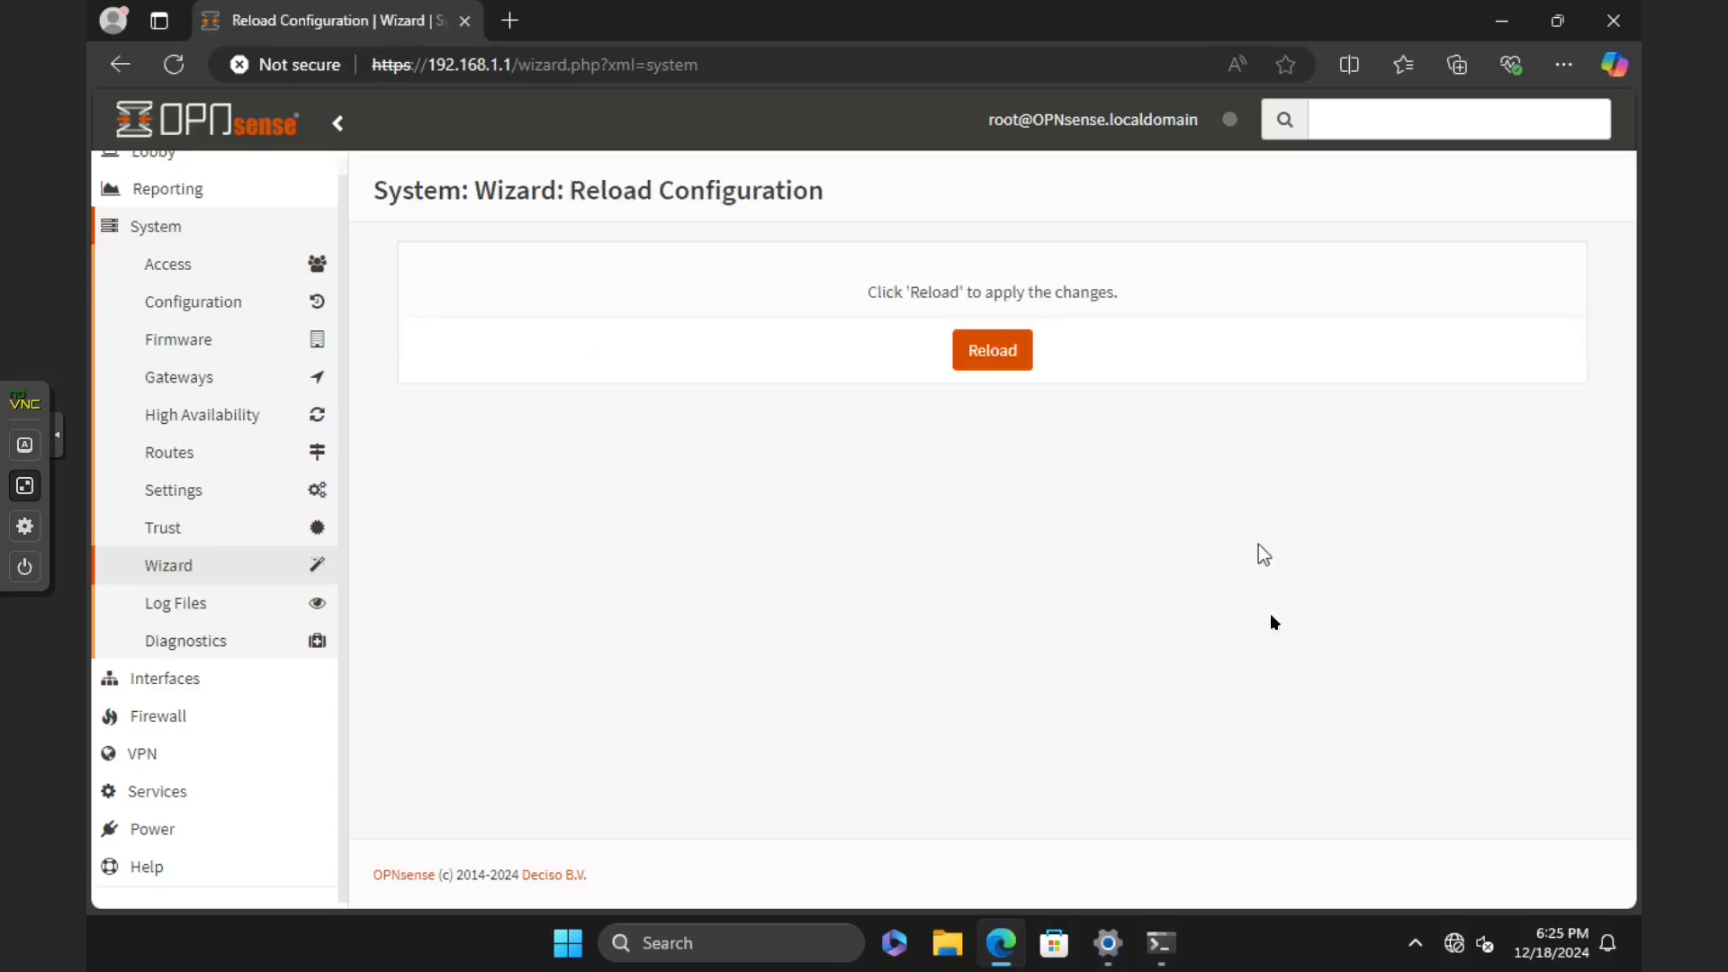
left_click(996, 348)
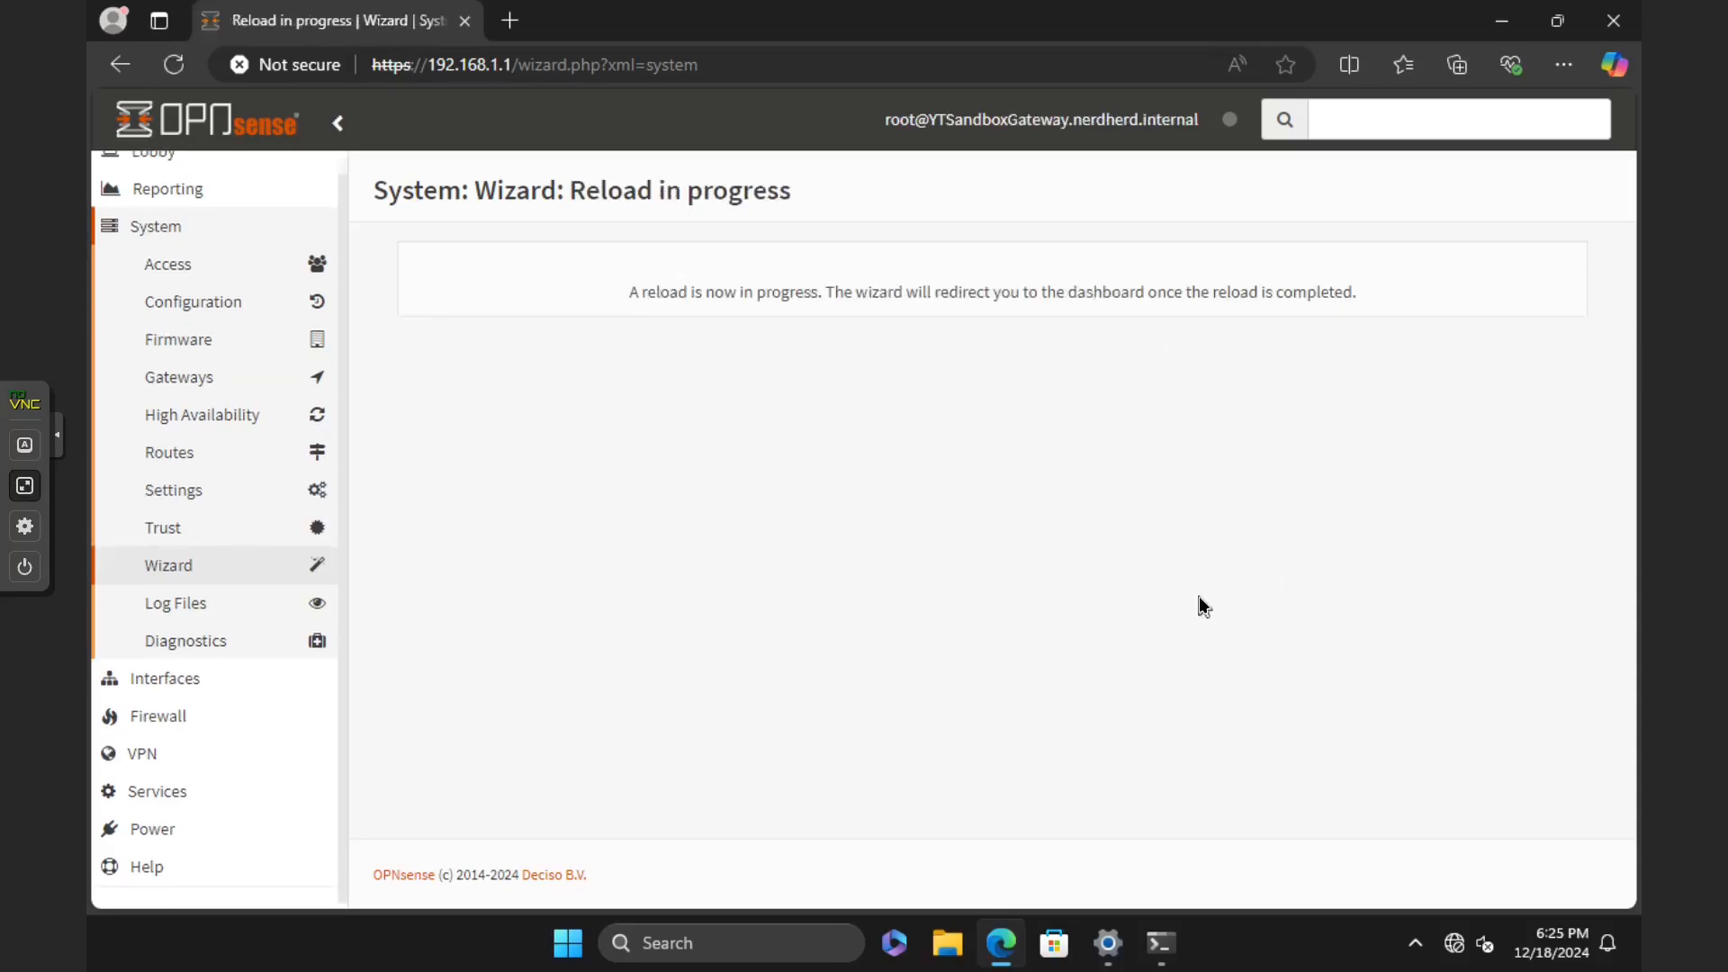